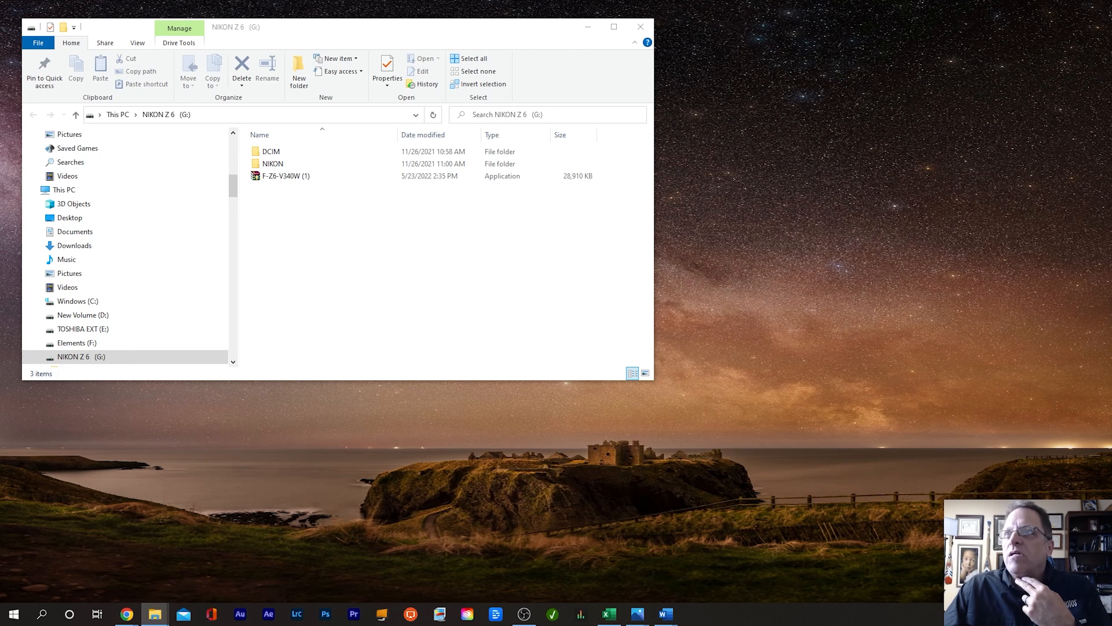
{"action": "left_click", "coordinate": [694, 279]}
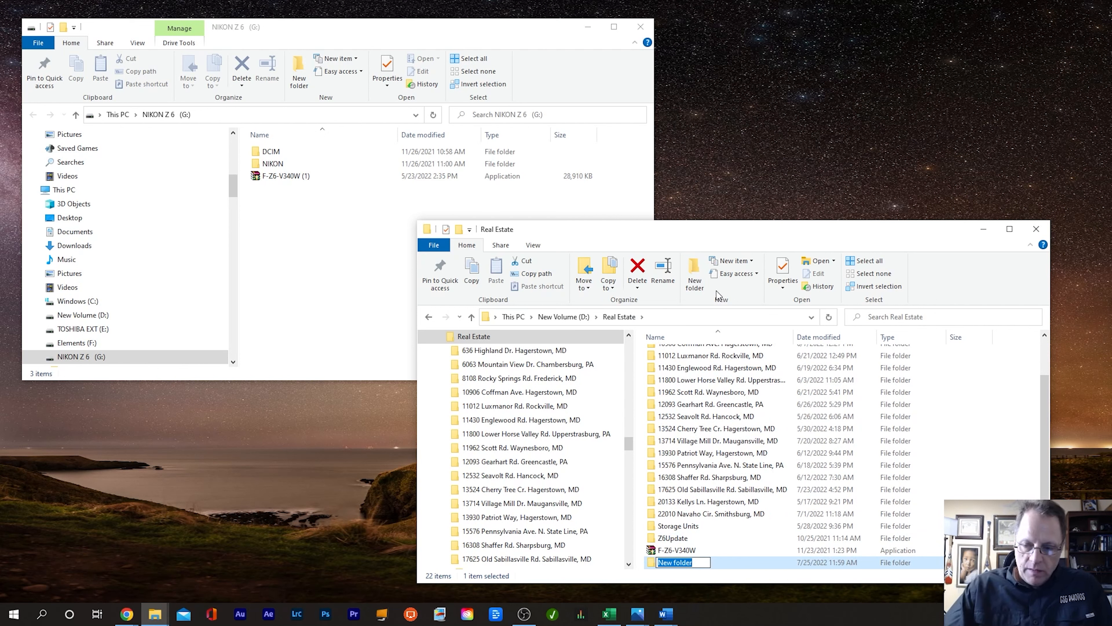
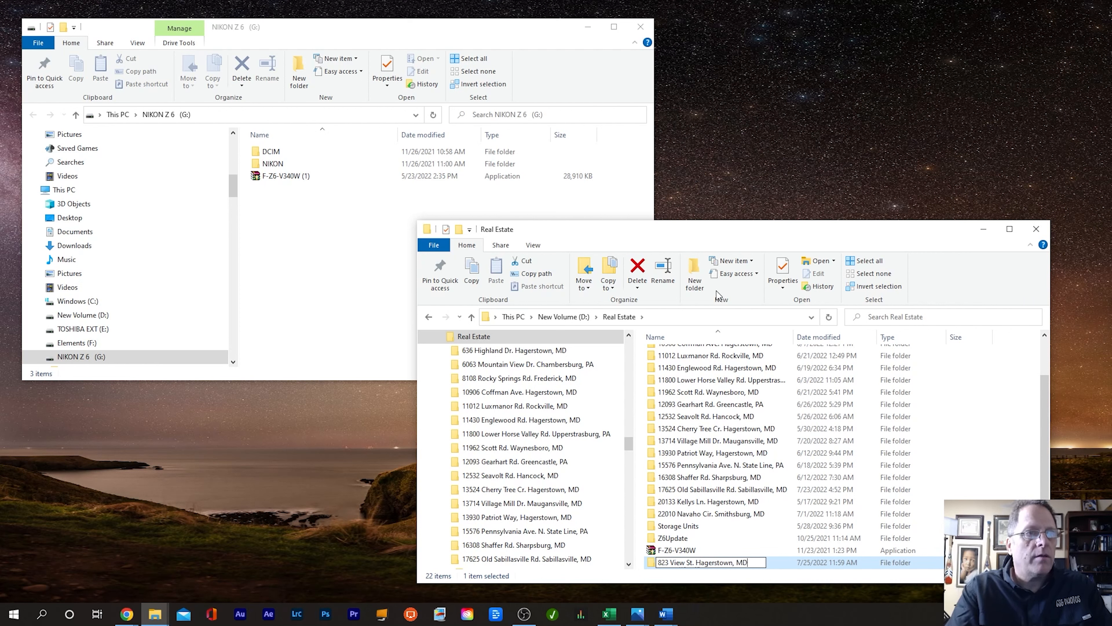
{"action": "key", "text": "Return"}
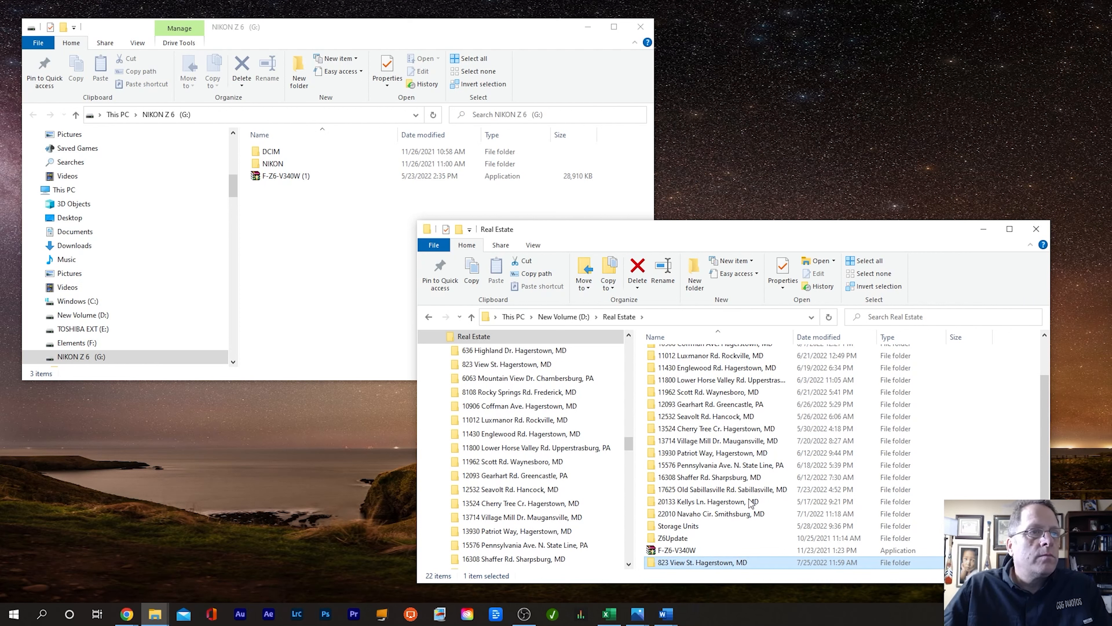
Step: Open the new folder and drag 148CSGZ6 into it from the NIKON card's DCIM folder
{"action": "double_click", "coordinate": [696, 563]}
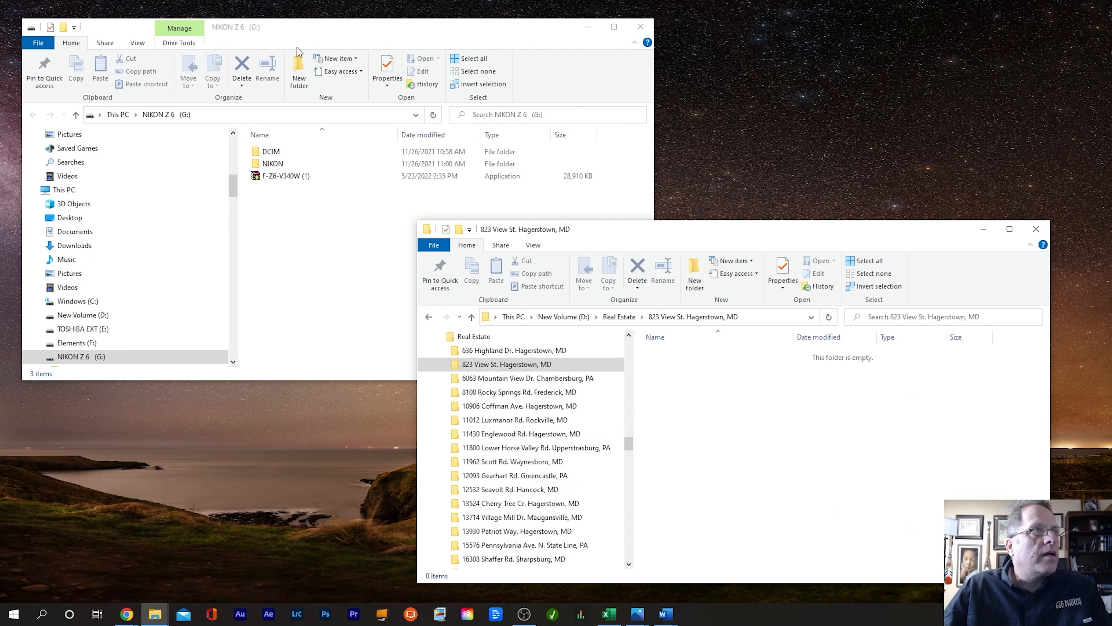
{"action": "left_click", "coordinate": [273, 151]}
{"action": "double_click", "coordinate": [273, 152]}
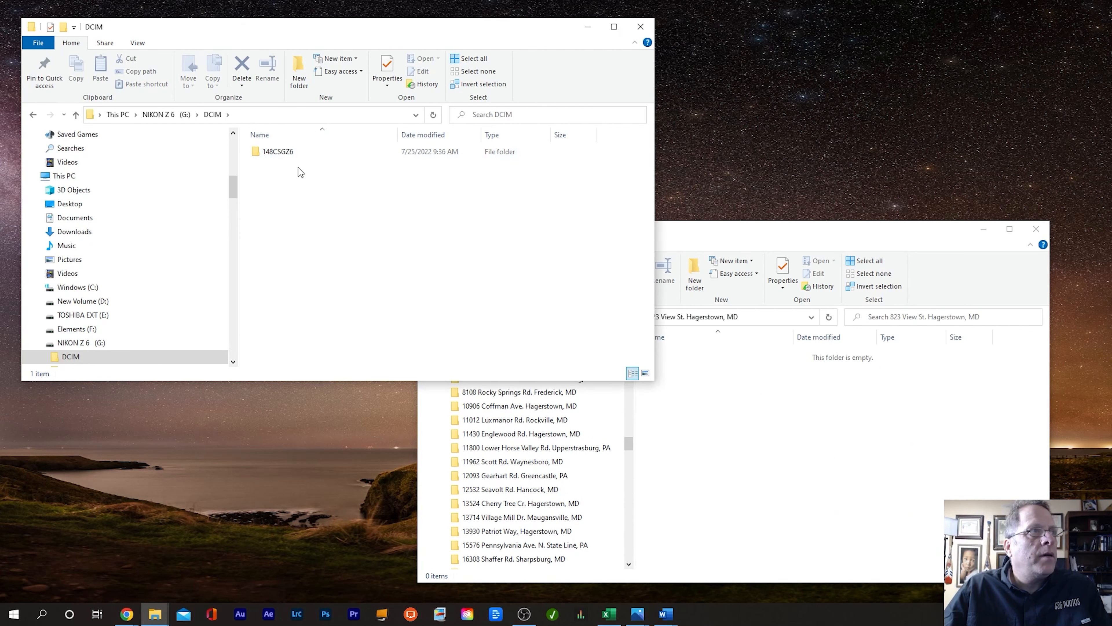
{"action": "left_click_drag", "start_coordinate": [278, 151], "coordinate": [825, 448]}
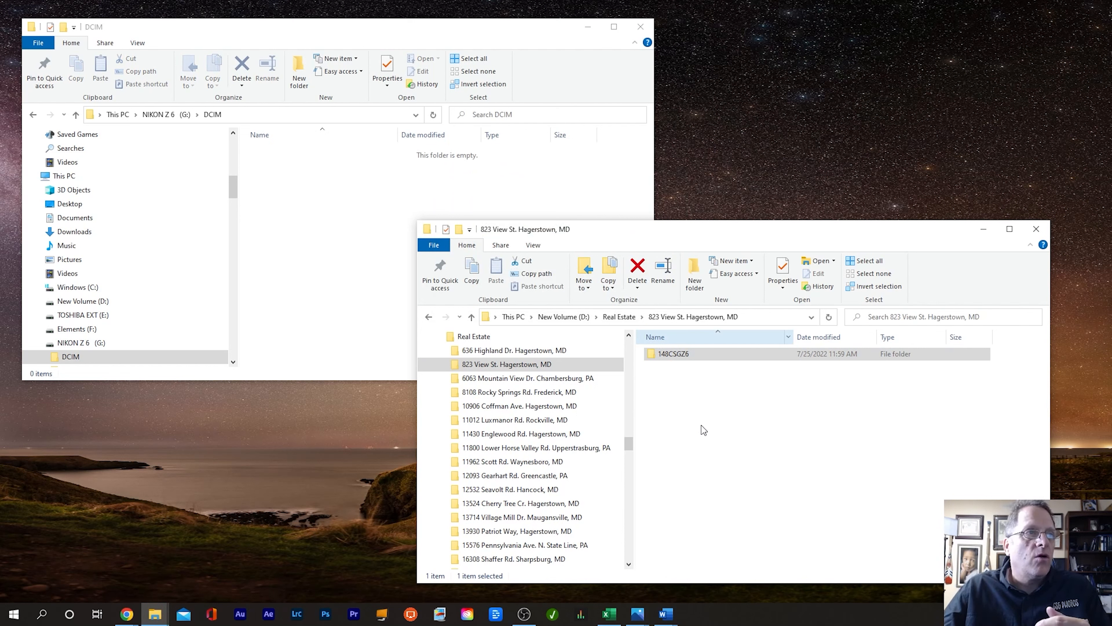
{"action": "left_click", "coordinate": [501, 379]}
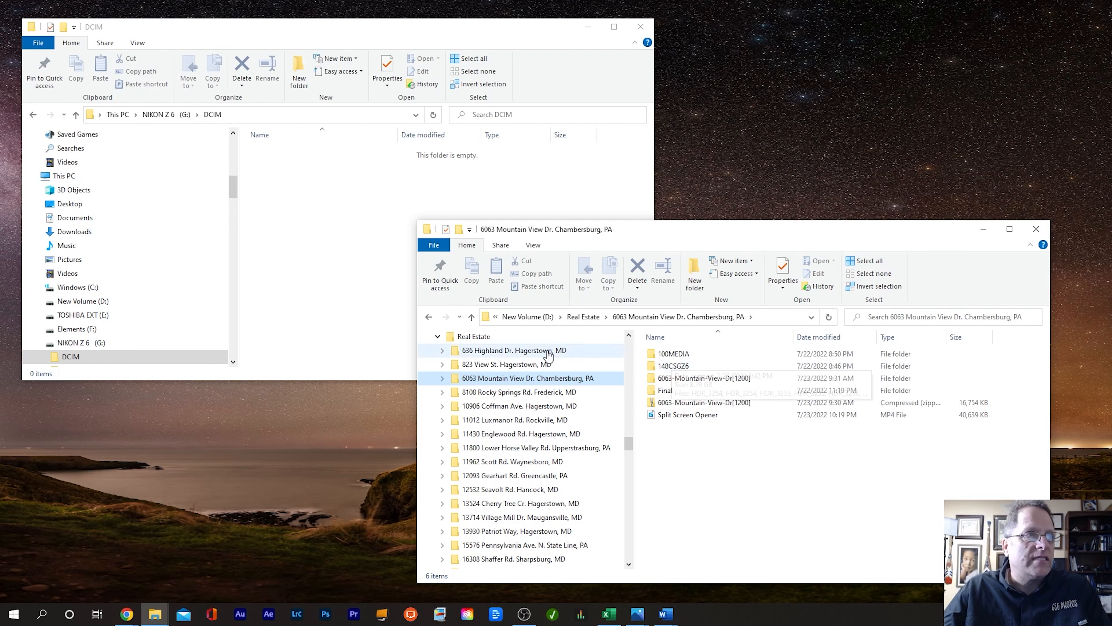
{"action": "left_click", "coordinate": [510, 364]}
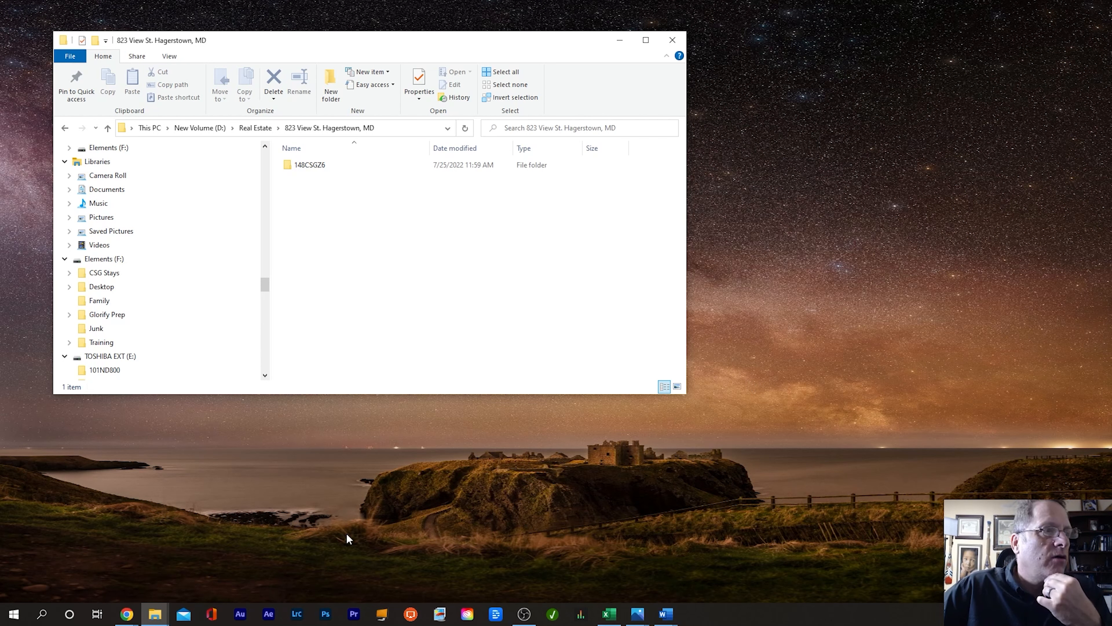
Step: Switch to Lightroom Classic, maximize its window, and bring up the Import dialog
{"action": "left_click", "coordinate": [298, 614]}
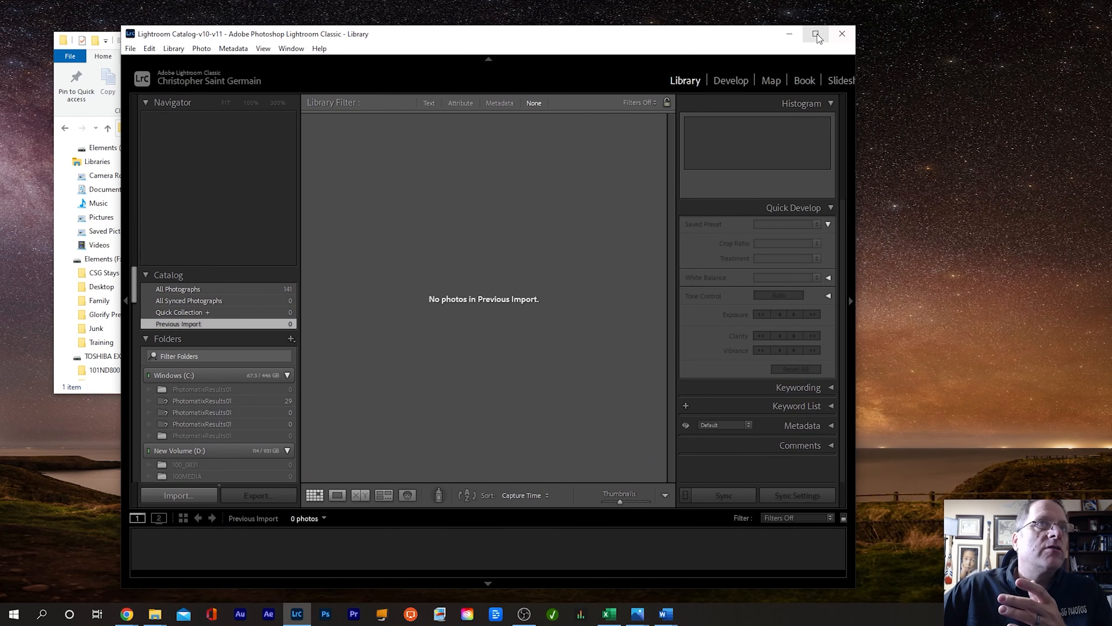
{"action": "left_click", "coordinate": [817, 36]}
{"action": "left_click", "coordinate": [52, 514]}
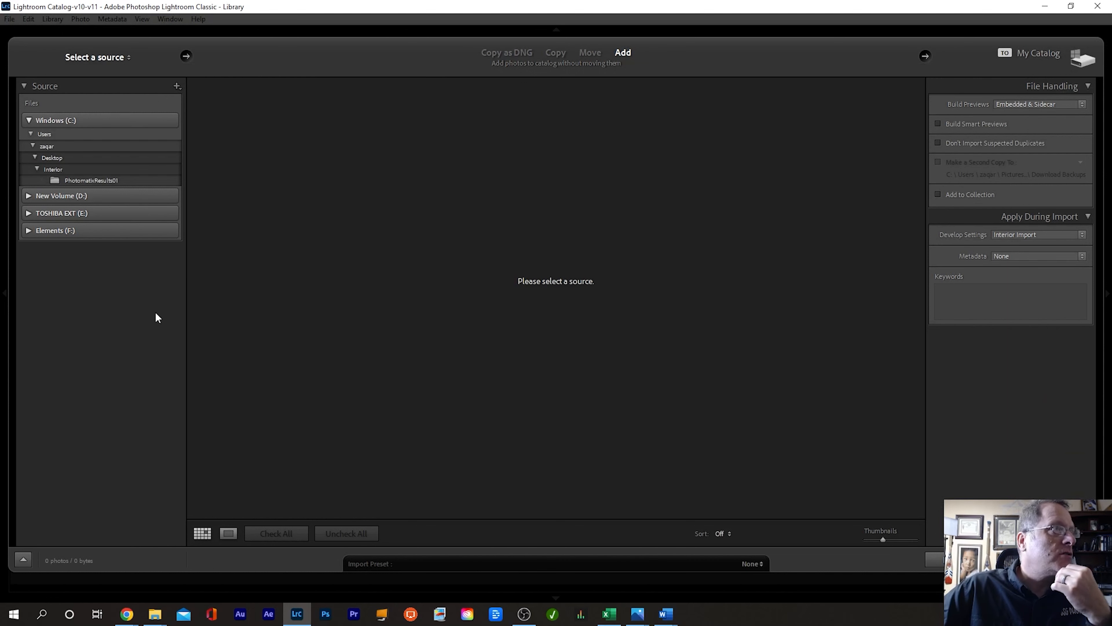
{"action": "left_click", "coordinate": [30, 118]}
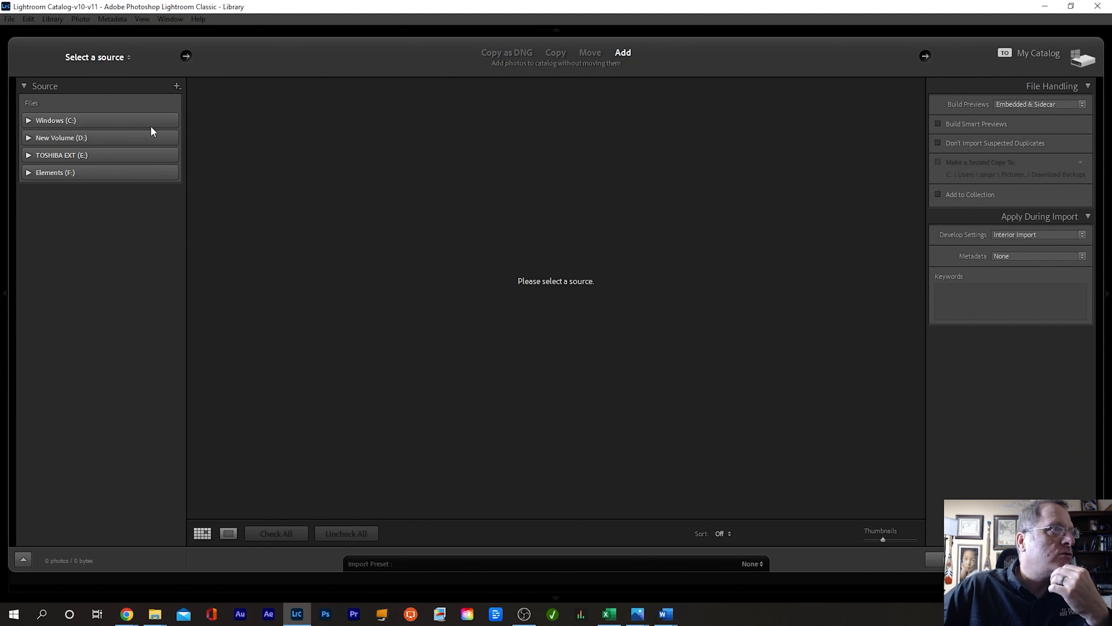
{"action": "left_click", "coordinate": [27, 137]}
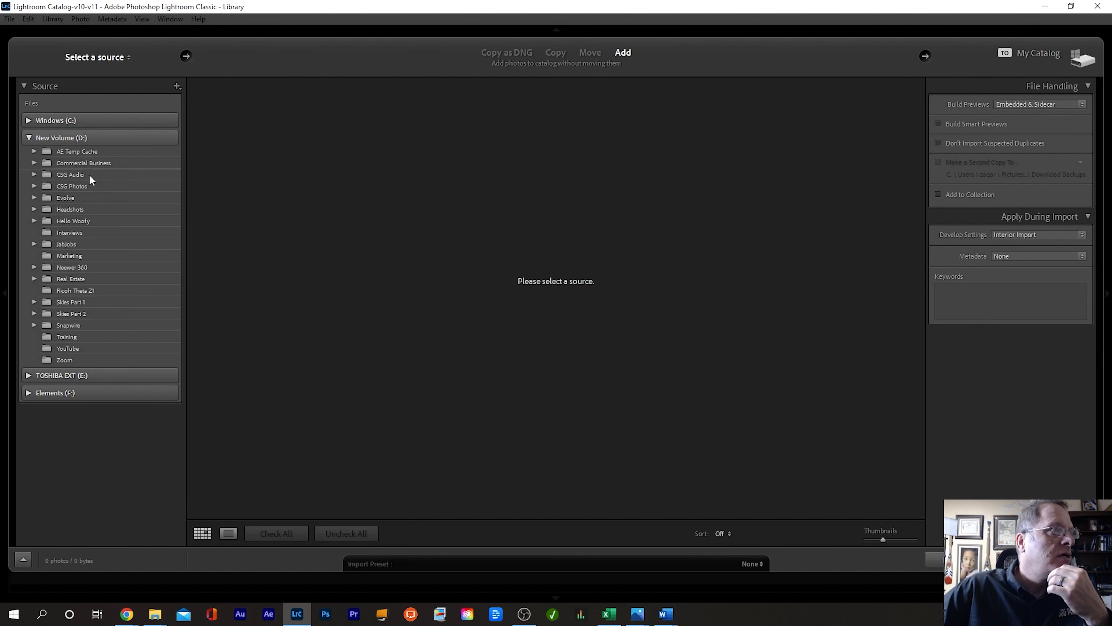
{"action": "left_click", "coordinate": [34, 279]}
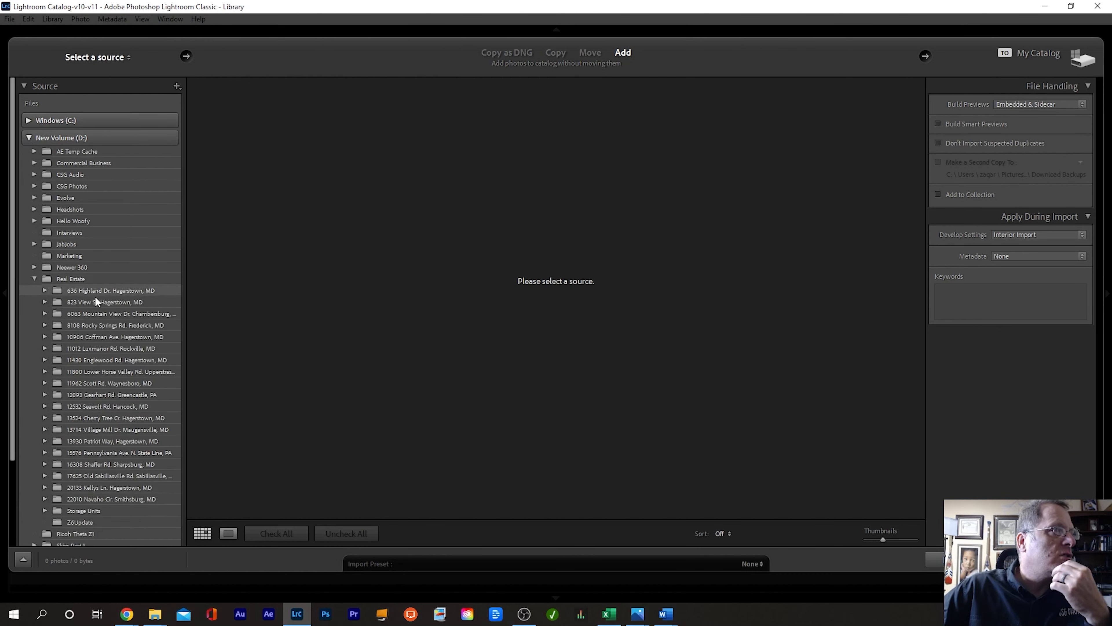
{"action": "left_click", "coordinate": [44, 302]}
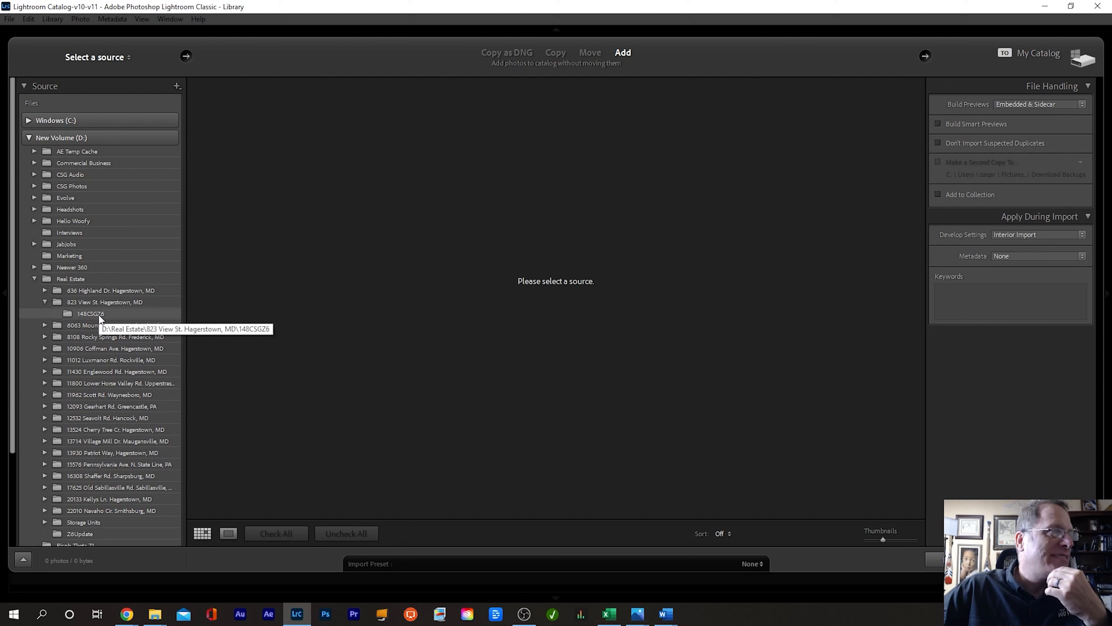
{"action": "left_click", "coordinate": [84, 313]}
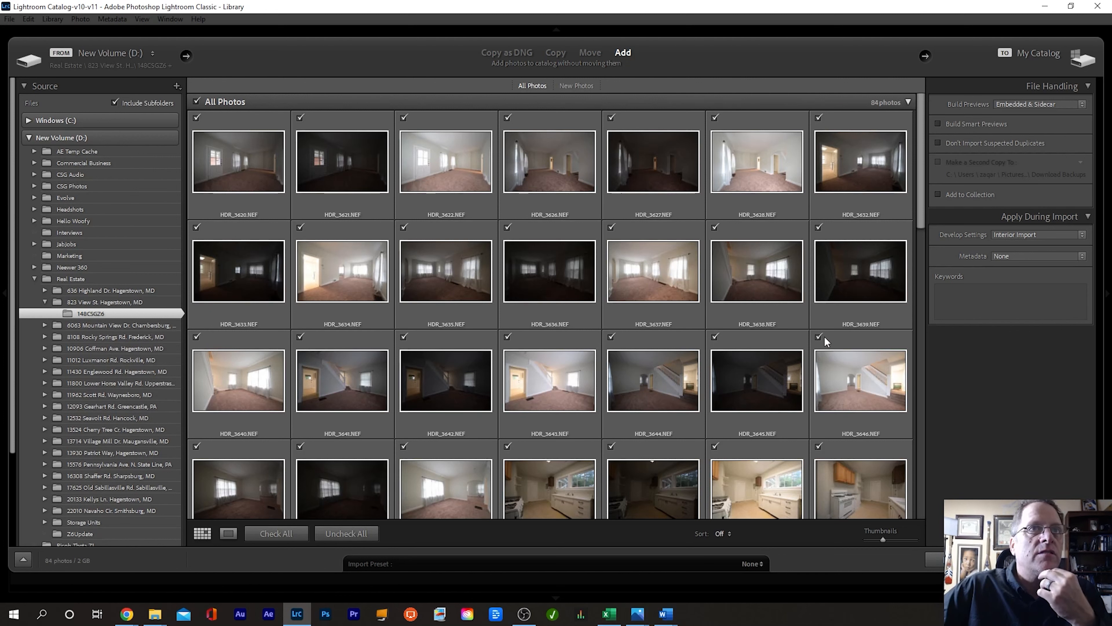
Step: Review the Develop Settings user presets, then import all 84 photos from 148CSGZ6
{"action": "left_click", "coordinate": [1063, 235]}
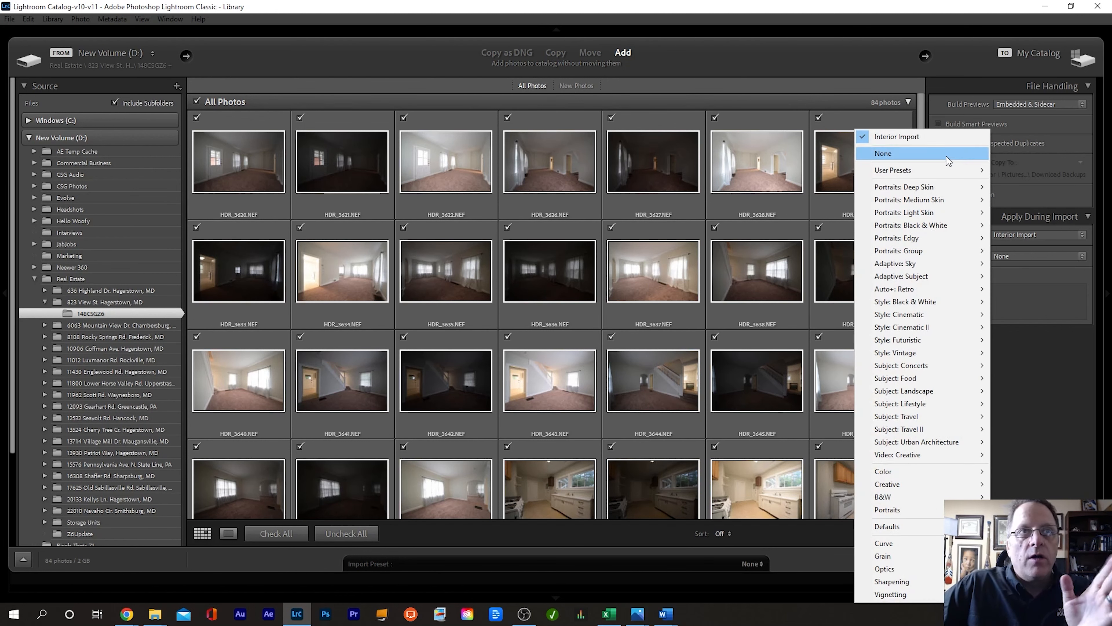
{"action": "mouse_move", "coordinate": [945, 169]}
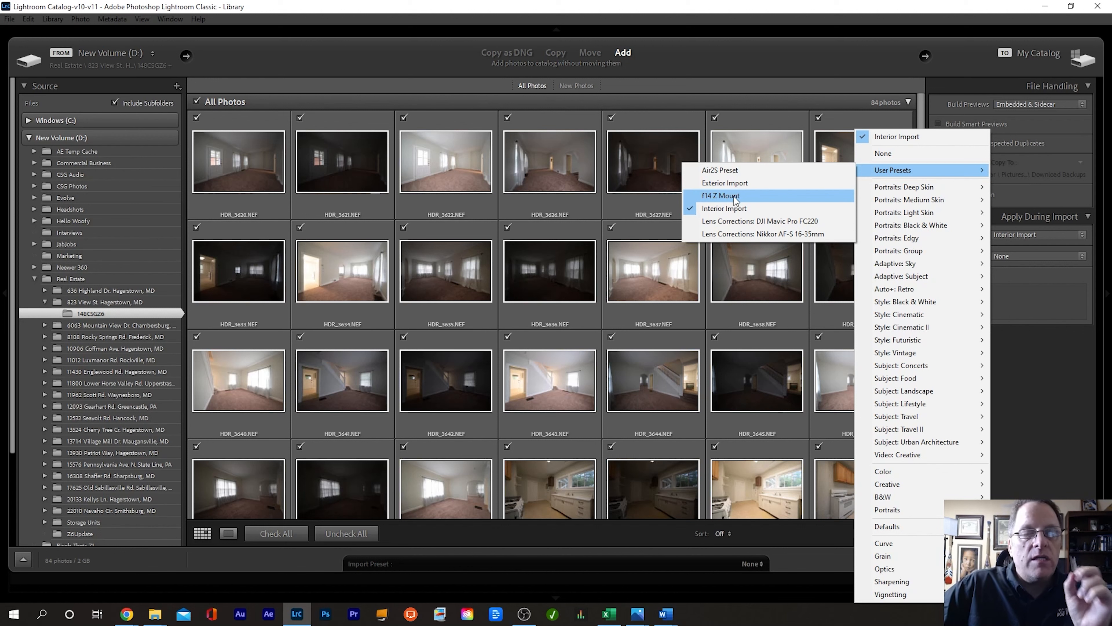
{"action": "left_click", "coordinate": [823, 208]}
{"action": "left_click", "coordinate": [1020, 560]}
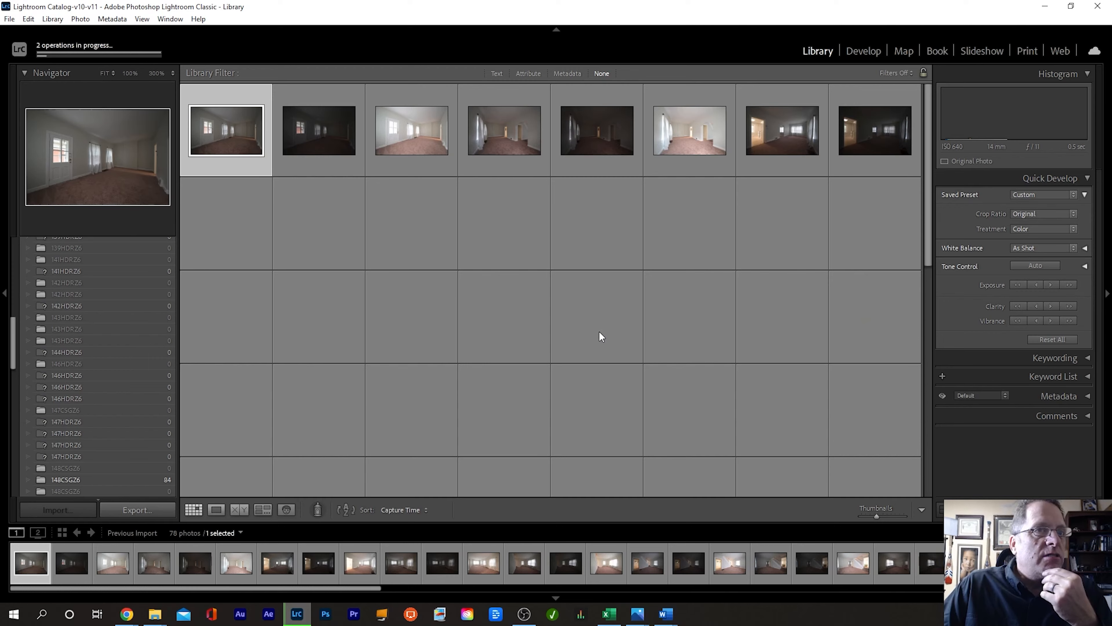
Step: Open HDR_3620.NEF in Develop and scroll down to the Lens Corrections Profile settings
{"action": "scroll", "coordinate": [595, 329], "scroll_direction": "down", "scroll_amount": 10}
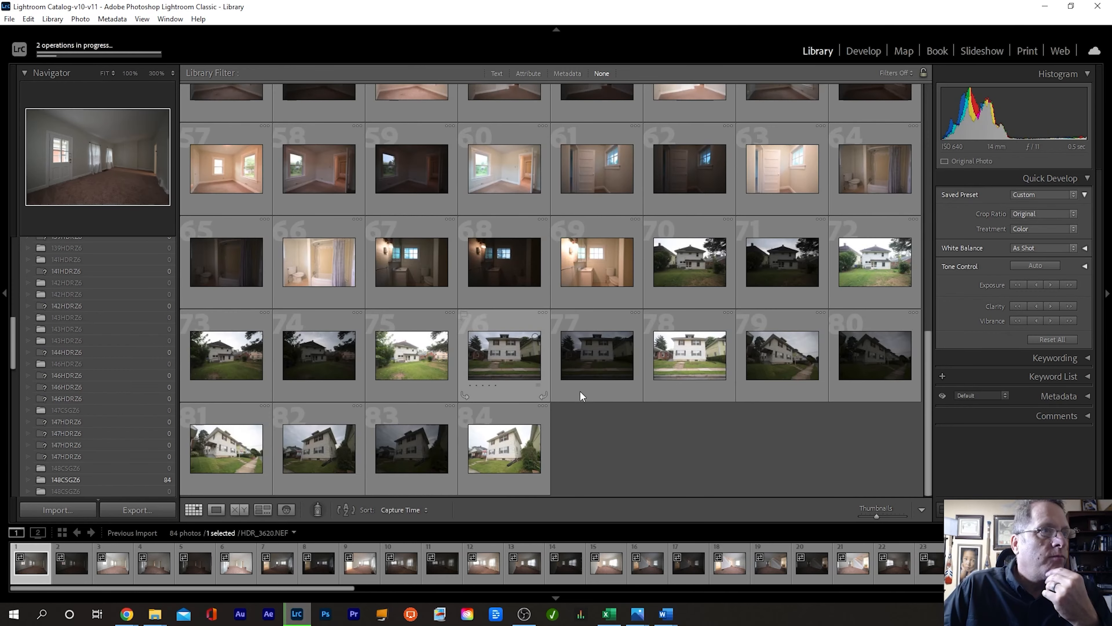
{"action": "scroll", "coordinate": [691, 418], "scroll_direction": "up", "scroll_amount": 10}
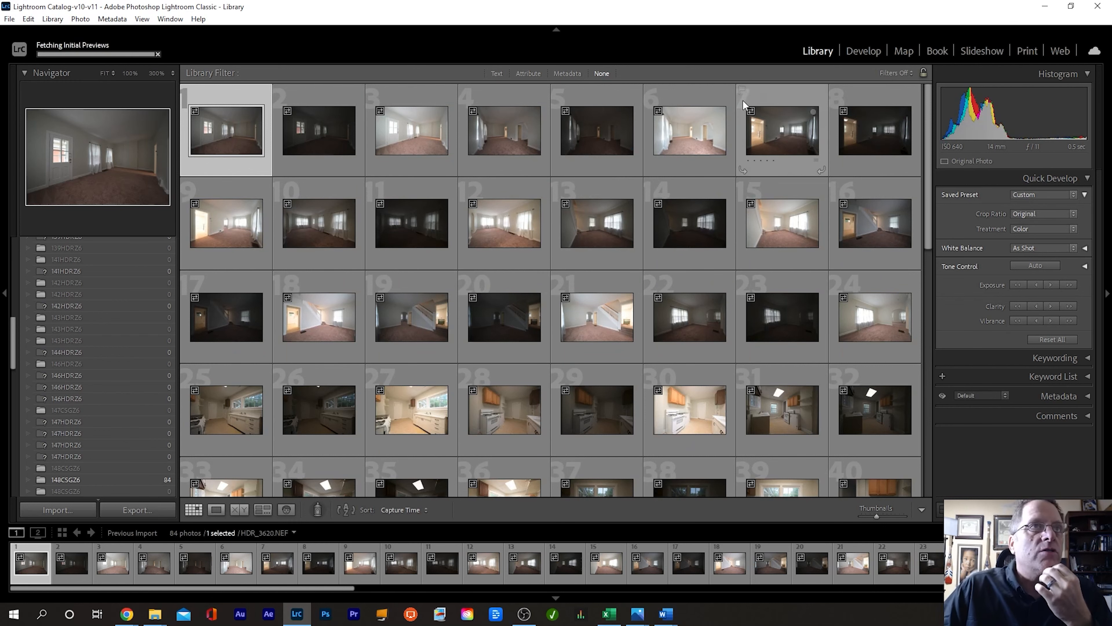
{"action": "left_click", "coordinate": [861, 50]}
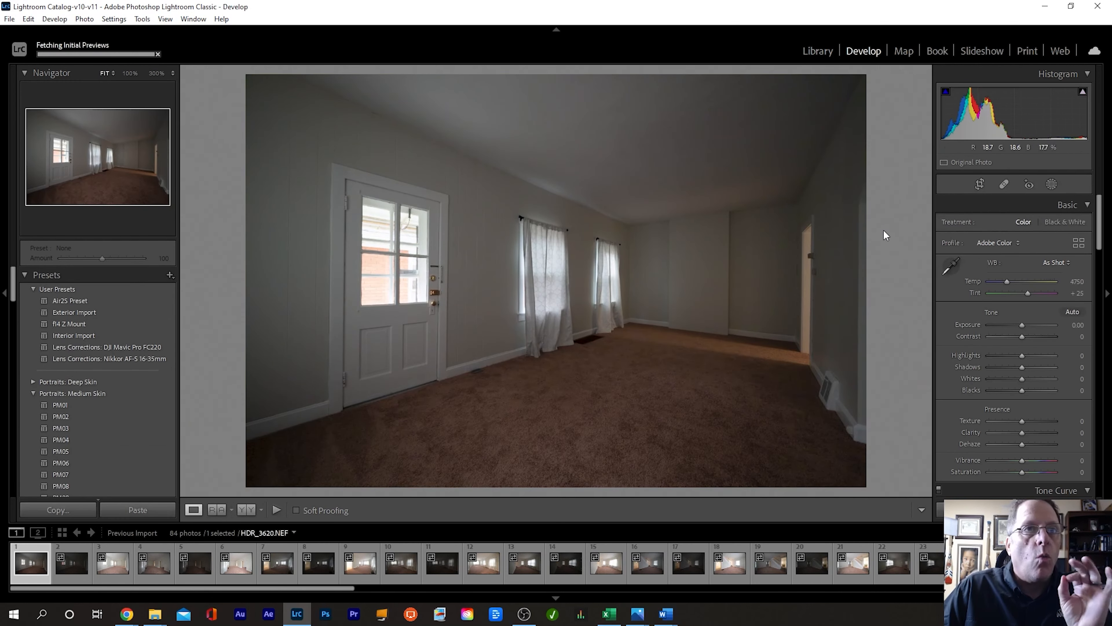
{"action": "scroll", "coordinate": [1028, 310], "scroll_direction": "down", "scroll_amount": 15}
{"action": "scroll", "coordinate": [1020, 300], "scroll_direction": "down", "scroll_amount": 10}
{"action": "scroll", "coordinate": [1015, 277], "scroll_direction": "down", "scroll_amount": 5}
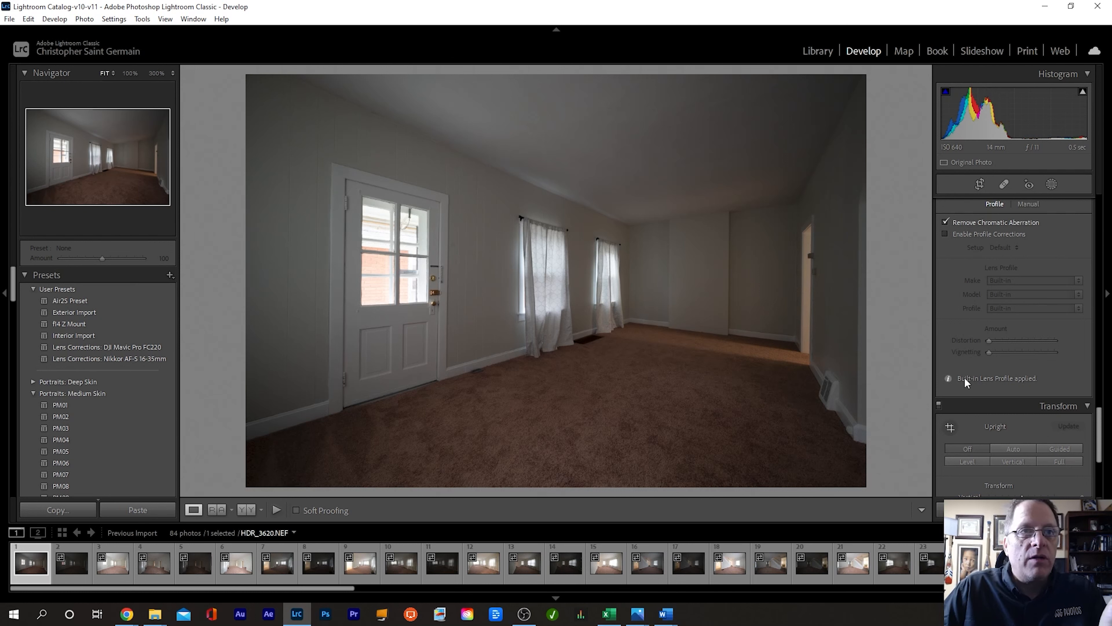
Step: Read and dismiss the built-in Nikon Z 6 lens profile notice, then return to the Library grid
{"action": "left_click", "coordinate": [948, 376]}
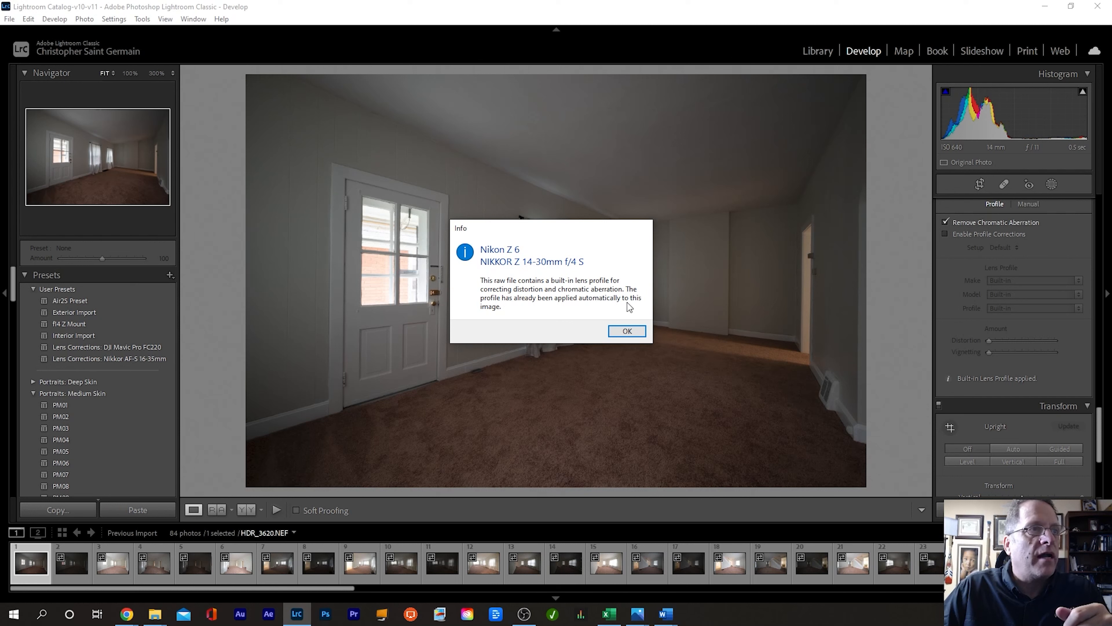
{"action": "left_click", "coordinate": [627, 331]}
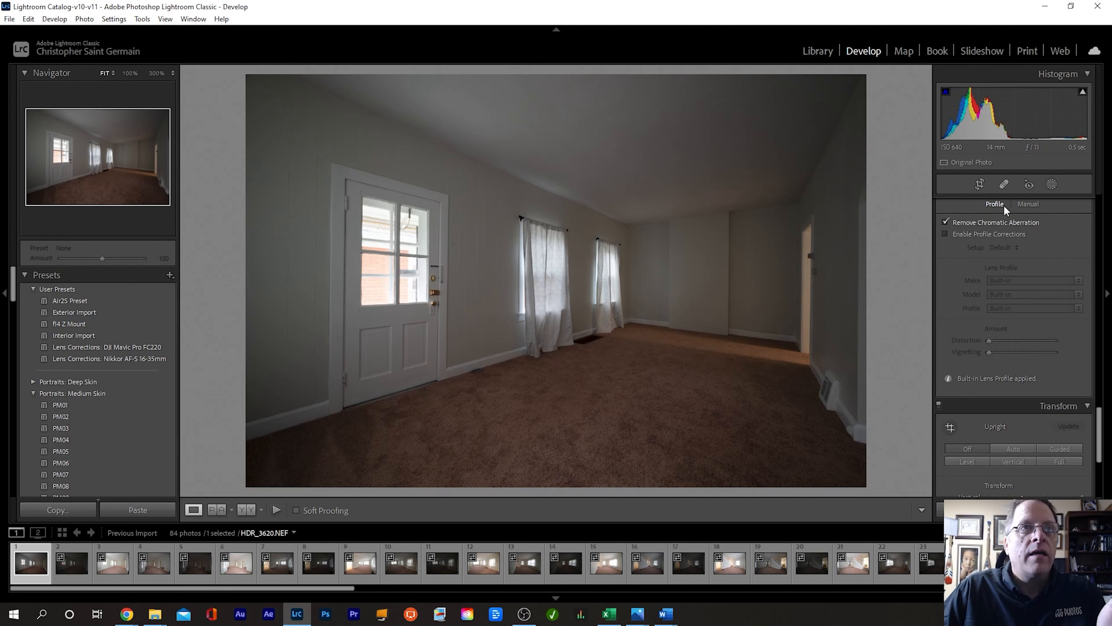
{"action": "left_click", "coordinate": [817, 50]}
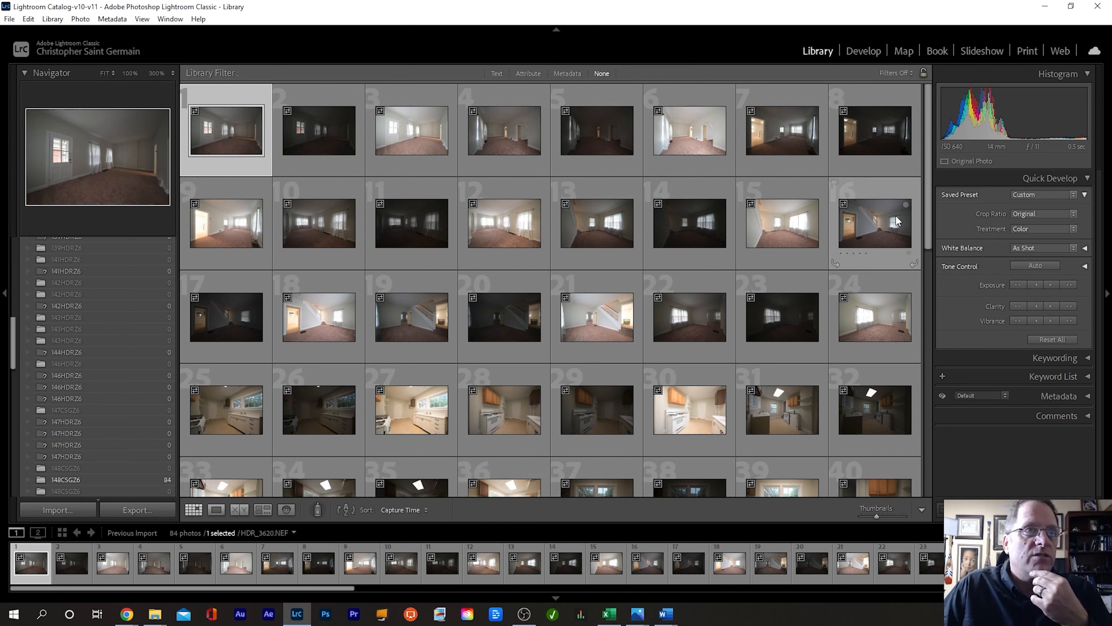
Step: Look over the imported thumbnails and bring up File Explorer on the empty Aerial folder
{"action": "mouse_move", "coordinate": [893, 218]}
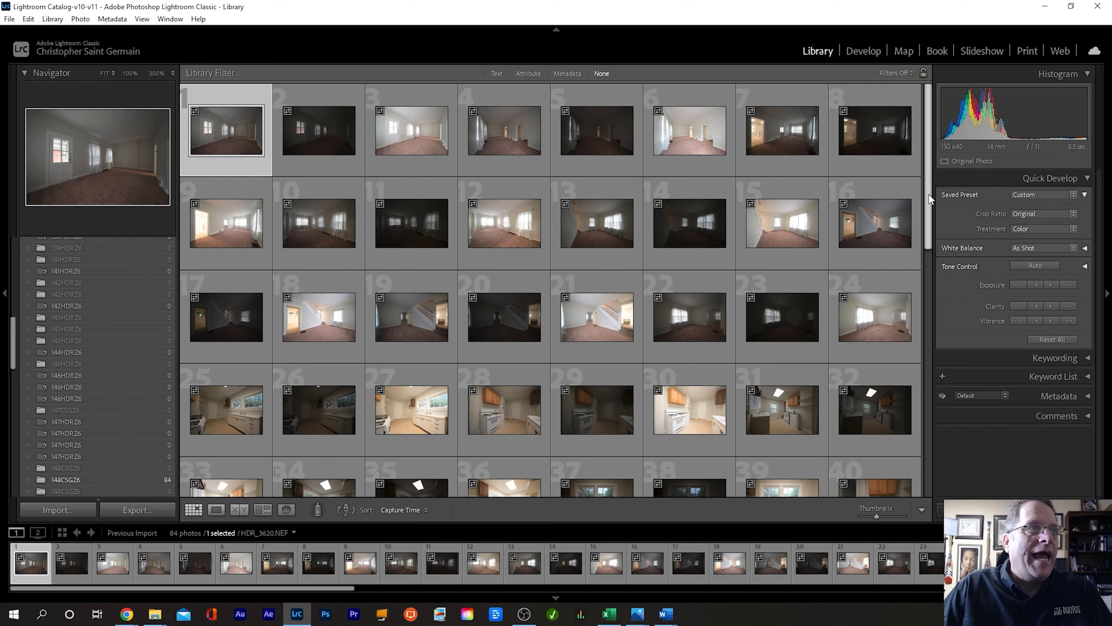
{"action": "mouse_move", "coordinate": [928, 198]}
{"action": "left_mouse_down"}
{"action": "mouse_move", "coordinate": [929, 386]}
{"action": "mouse_move", "coordinate": [922, 191]}
{"action": "left_mouse_up"}
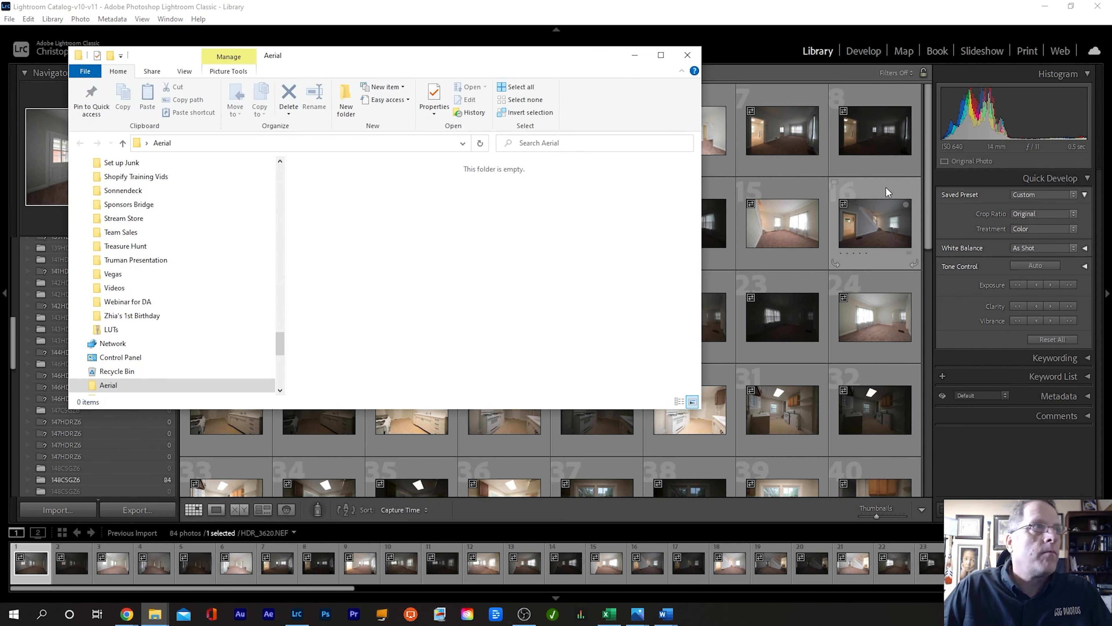
Step: Delete all contents of the Exterior folder, including PhotomatixResults01
{"action": "left_click_drag", "start_coordinate": [281, 348], "coordinate": [270, 372]}
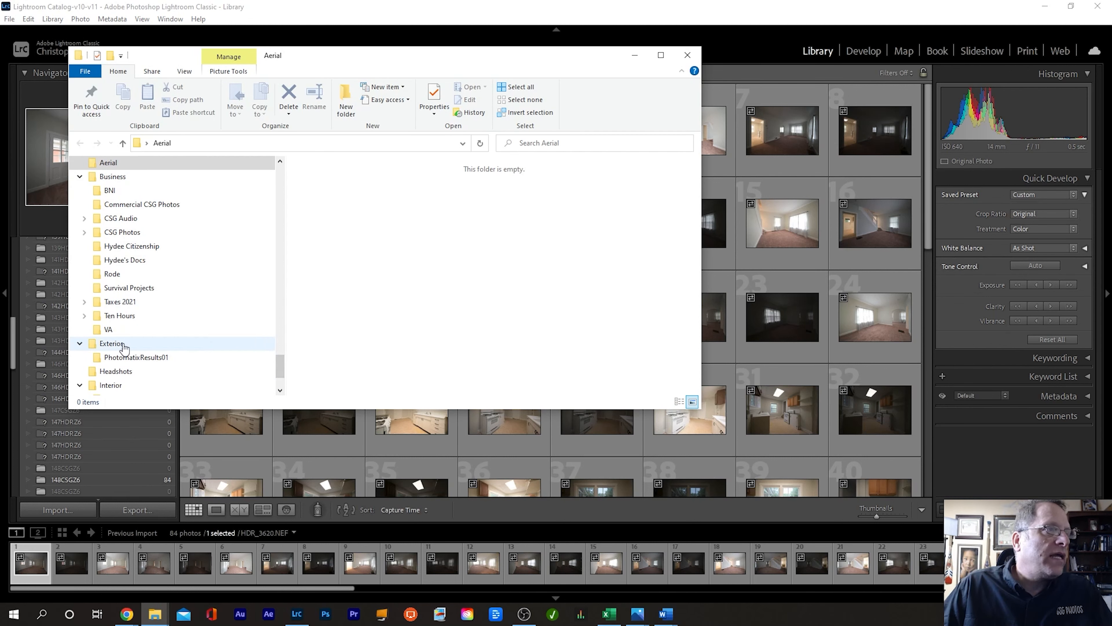
{"action": "left_click", "coordinate": [113, 344]}
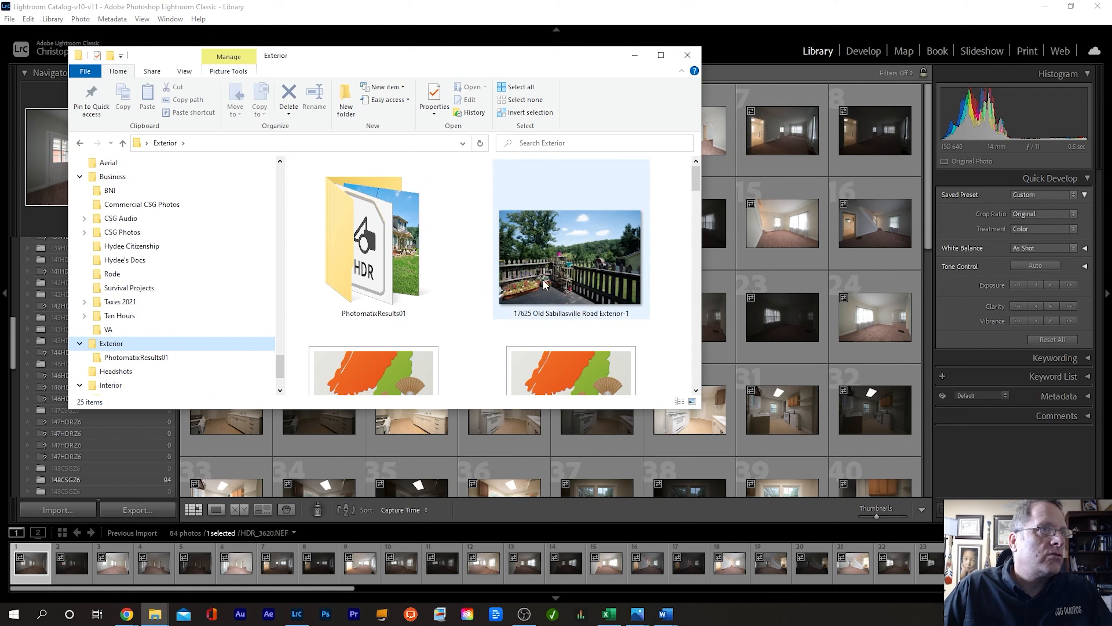
{"action": "left_click", "coordinate": [369, 248]}
{"action": "key", "text": "ctrl+a"}
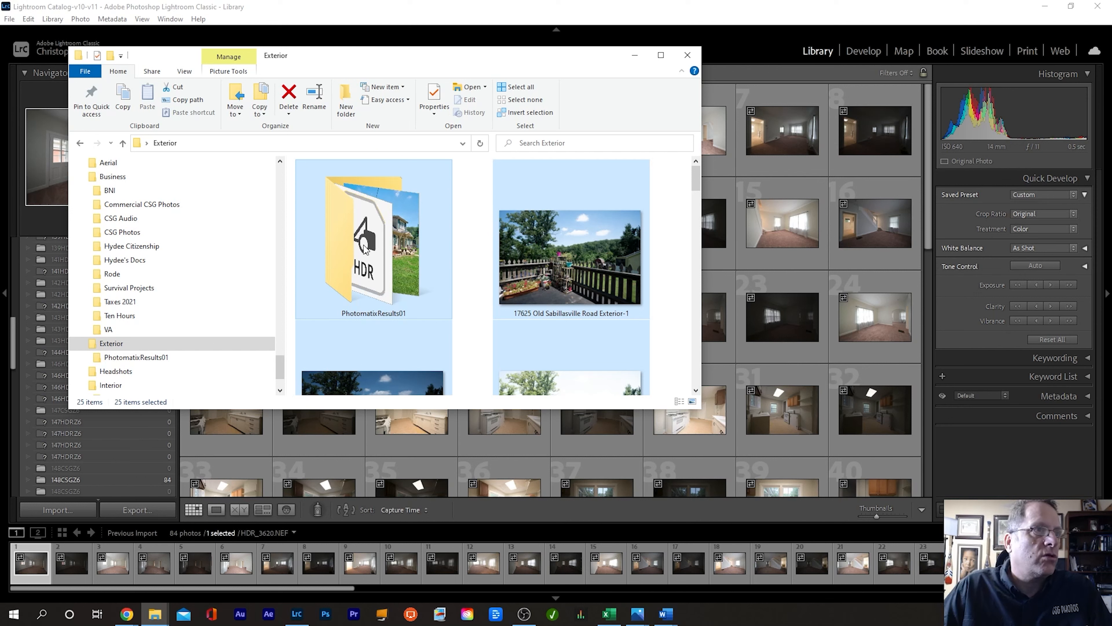
{"action": "key", "text": "Delete"}
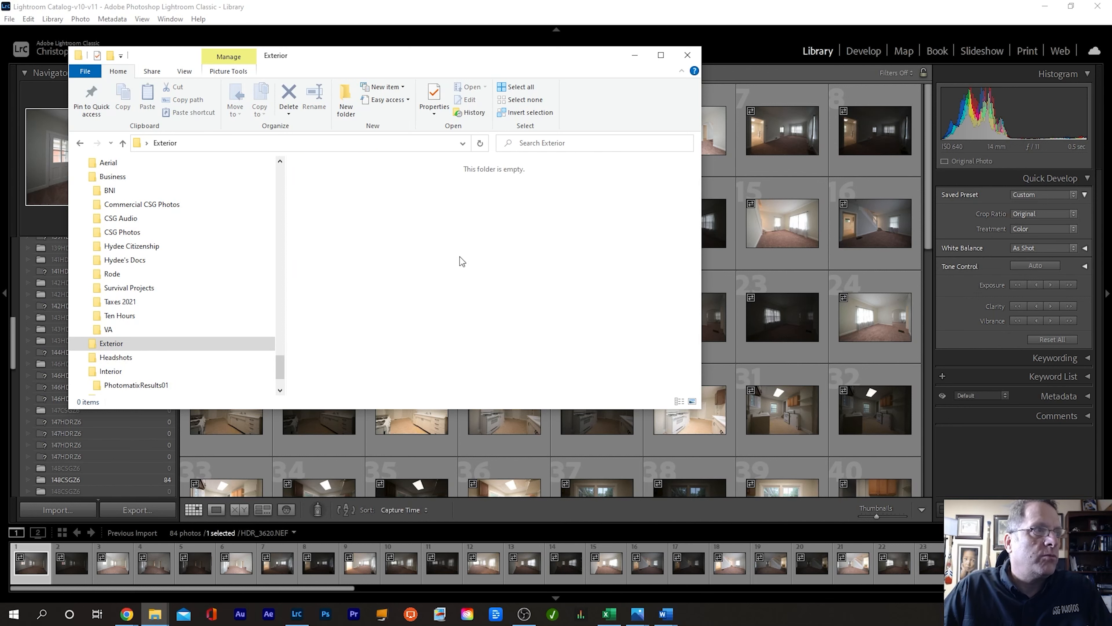
Step: Delete all contents of the Interior folder and minimize File Explorer back to Lightroom
{"action": "left_click", "coordinate": [114, 372]}
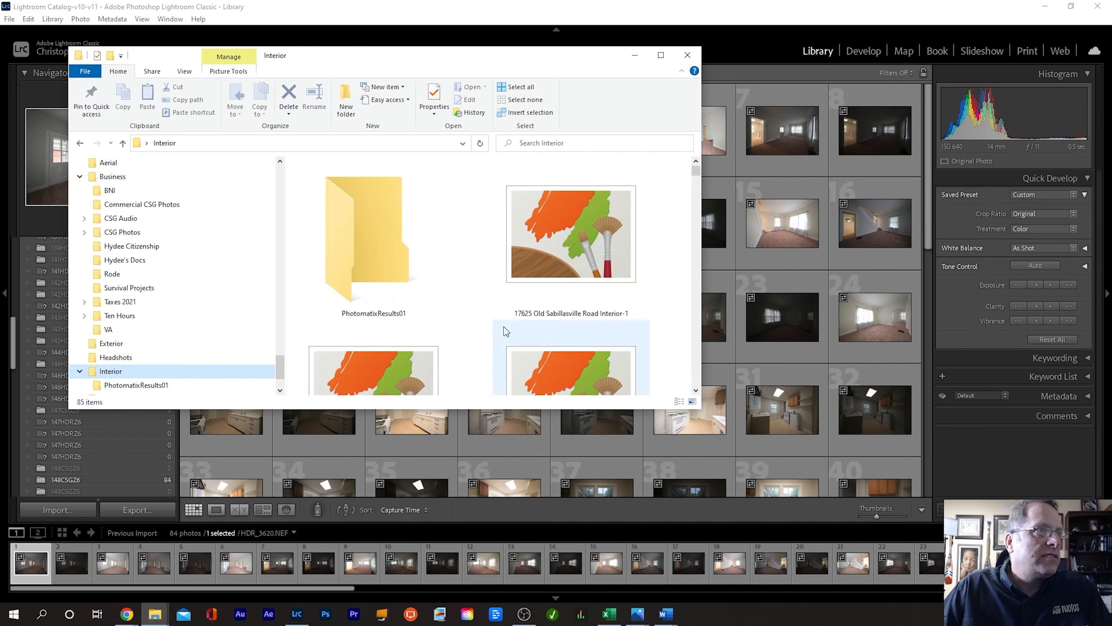
{"action": "left_click", "coordinate": [374, 267]}
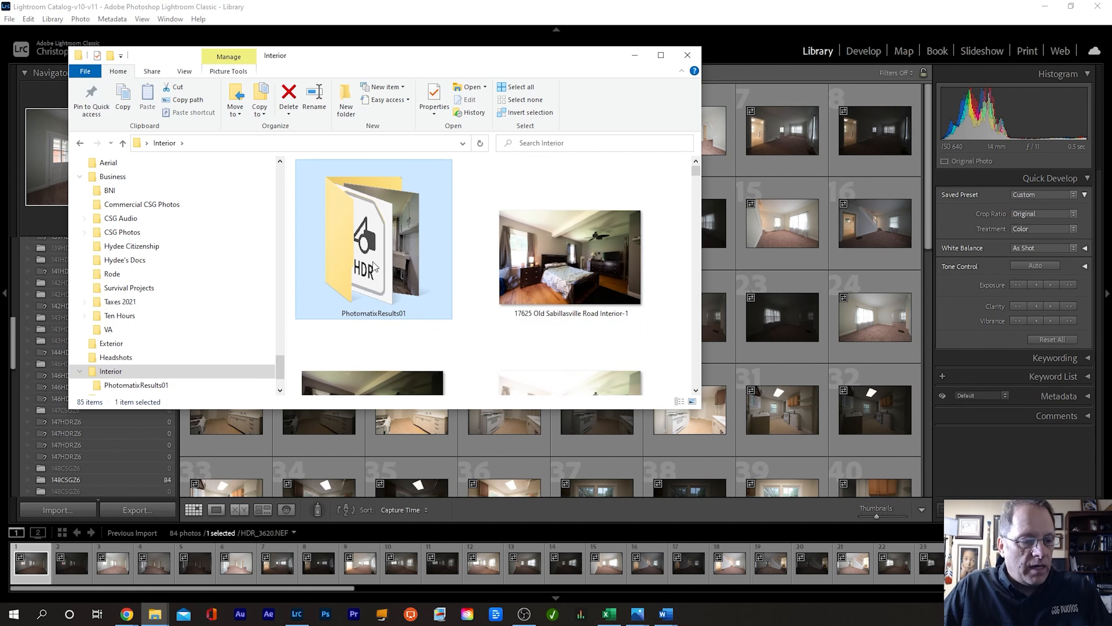
{"action": "key", "text": "ctrl+a"}
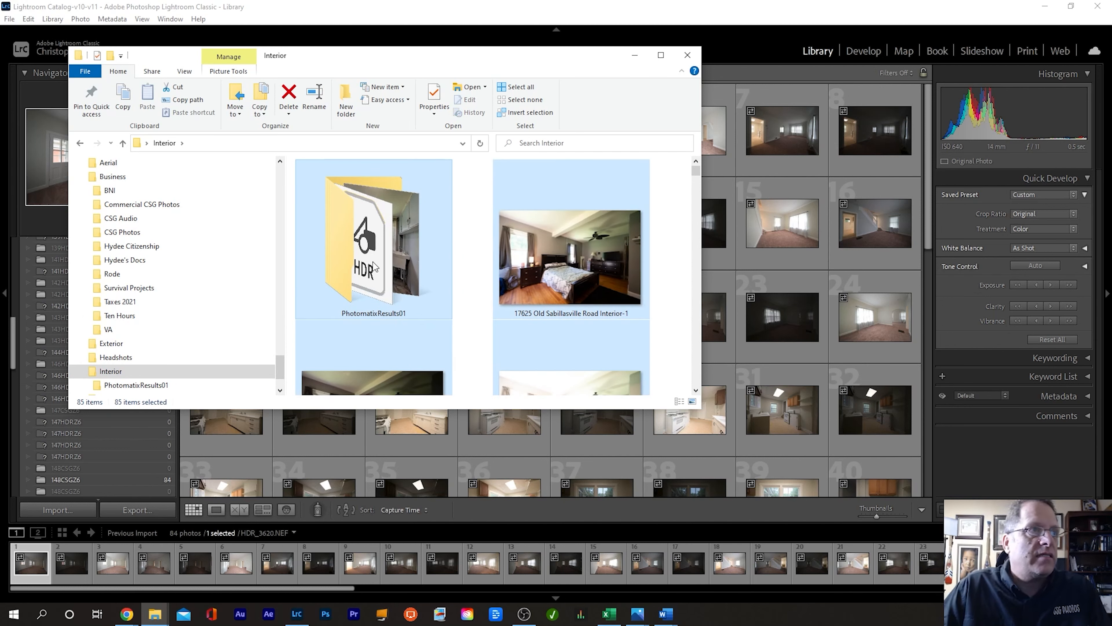
{"action": "key", "text": "Delete"}
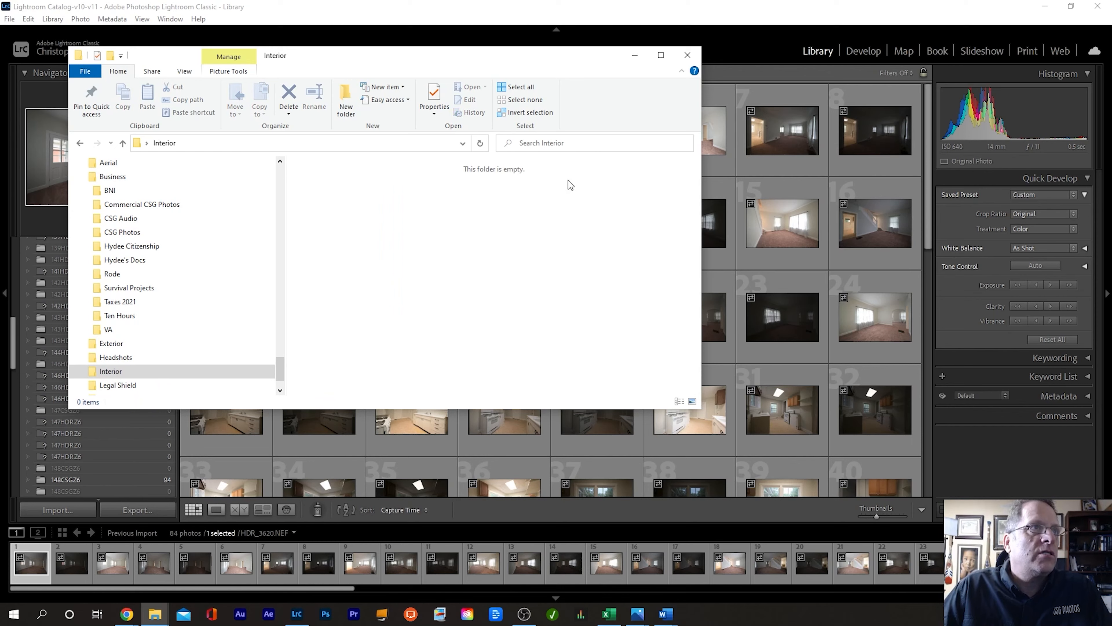
{"action": "left_click", "coordinate": [636, 56]}
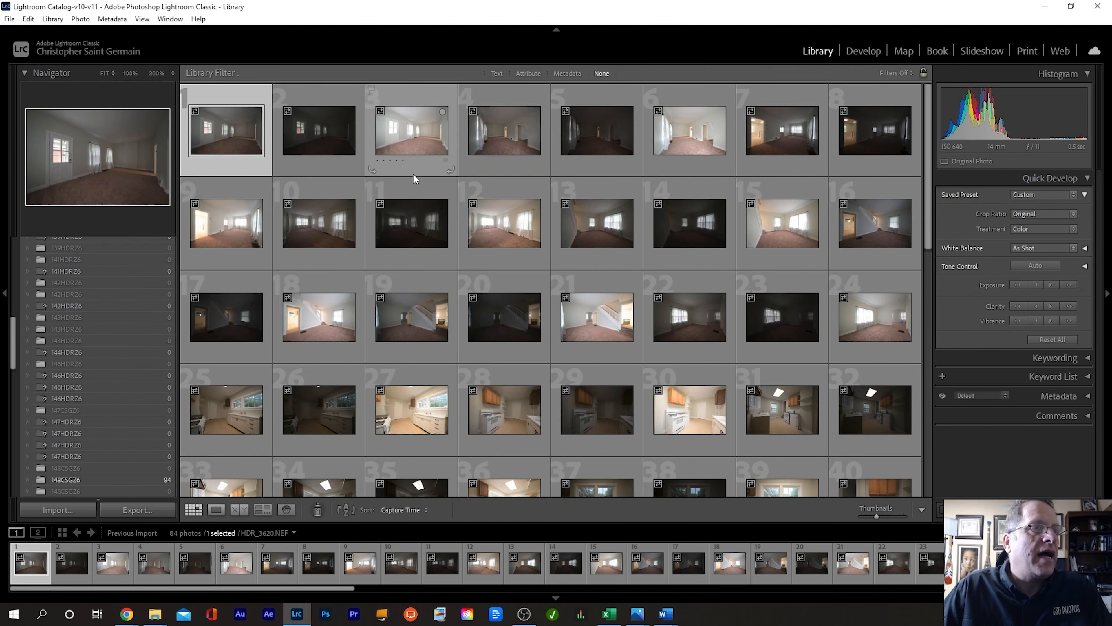
Step: Select interior photos 1–69 and open the Export dialog for them
{"action": "scroll", "coordinate": [523, 202], "scroll_direction": "down", "scroll_amount": 3}
{"action": "scroll", "coordinate": [523, 203], "scroll_direction": "down", "scroll_amount": 4}
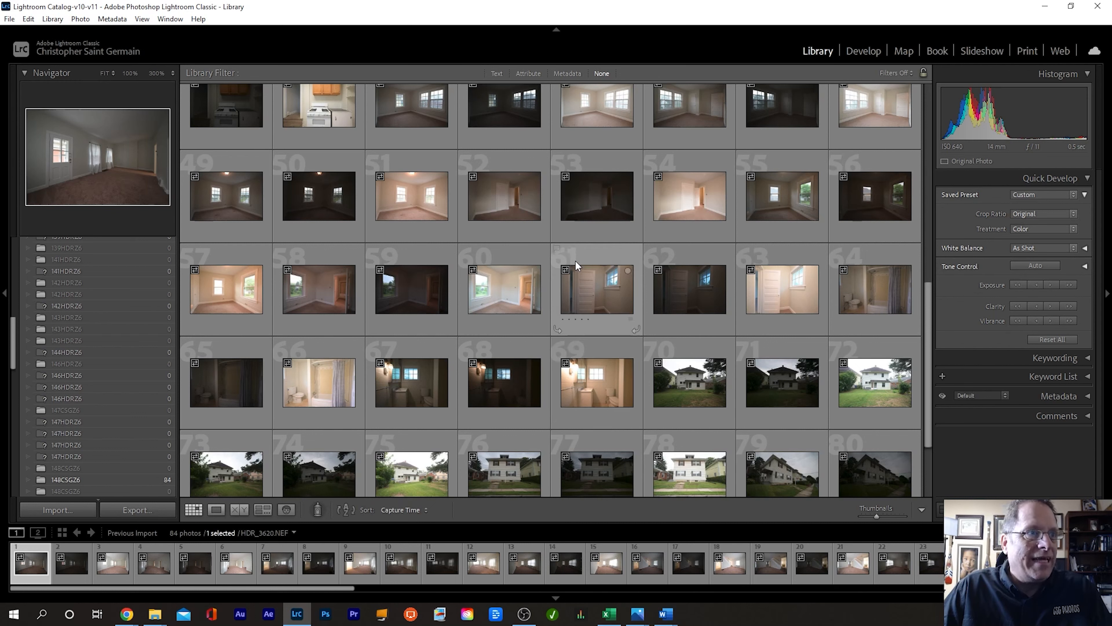
{"action": "left_click", "coordinate": [587, 378], "text": "shift"}
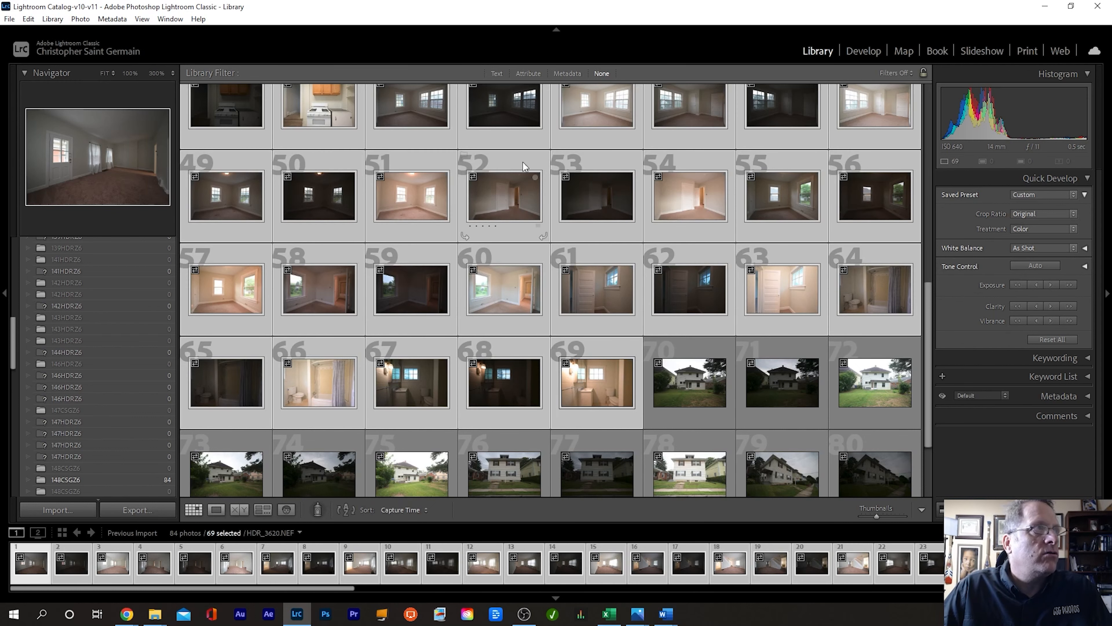
{"action": "left_click", "coordinate": [9, 19]}
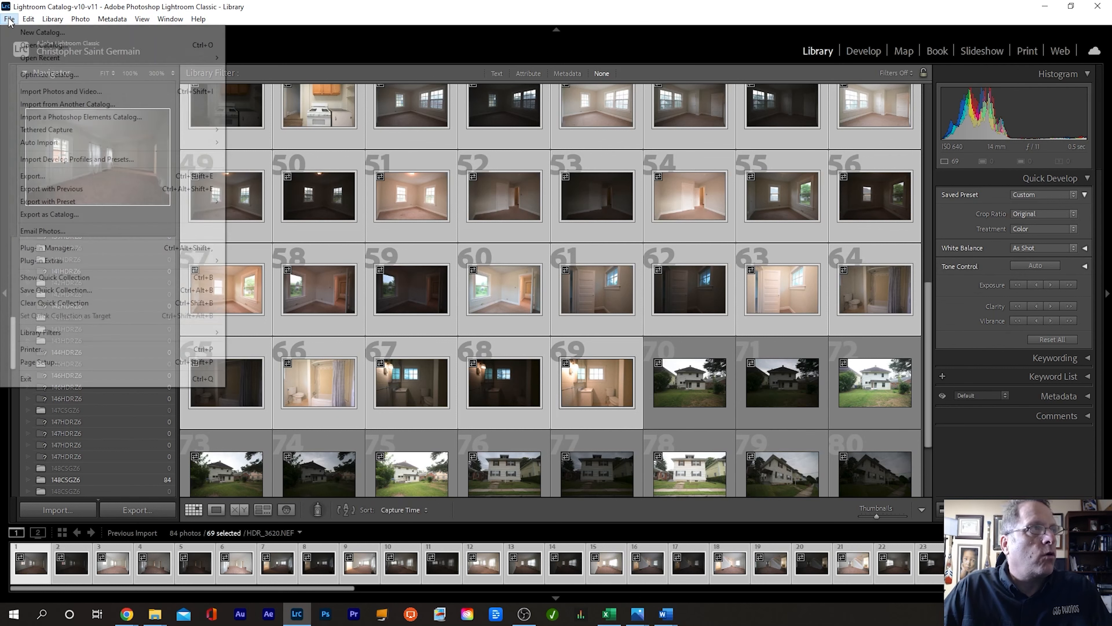
{"action": "left_click", "coordinate": [48, 175]}
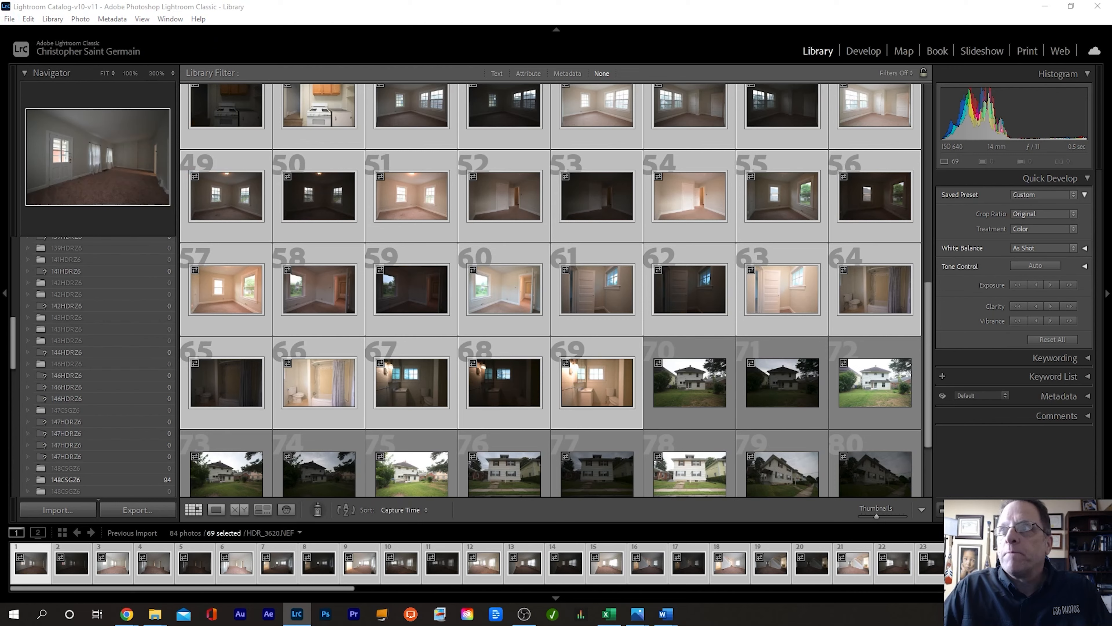
{"action": "left_click_drag", "start_coordinate": [692, 131], "coordinate": [547, 137]}
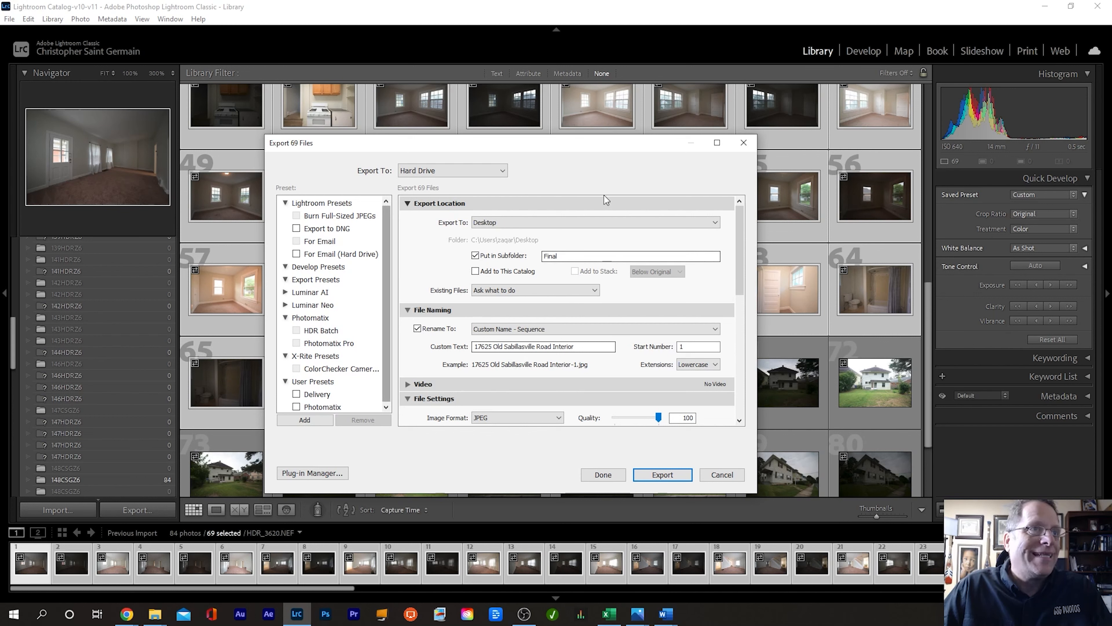
Step: Apply the Photomatix preset, export to subfolder Interior, with custom text of the property address plus 'Interior'
{"action": "left_click", "coordinate": [319, 408]}
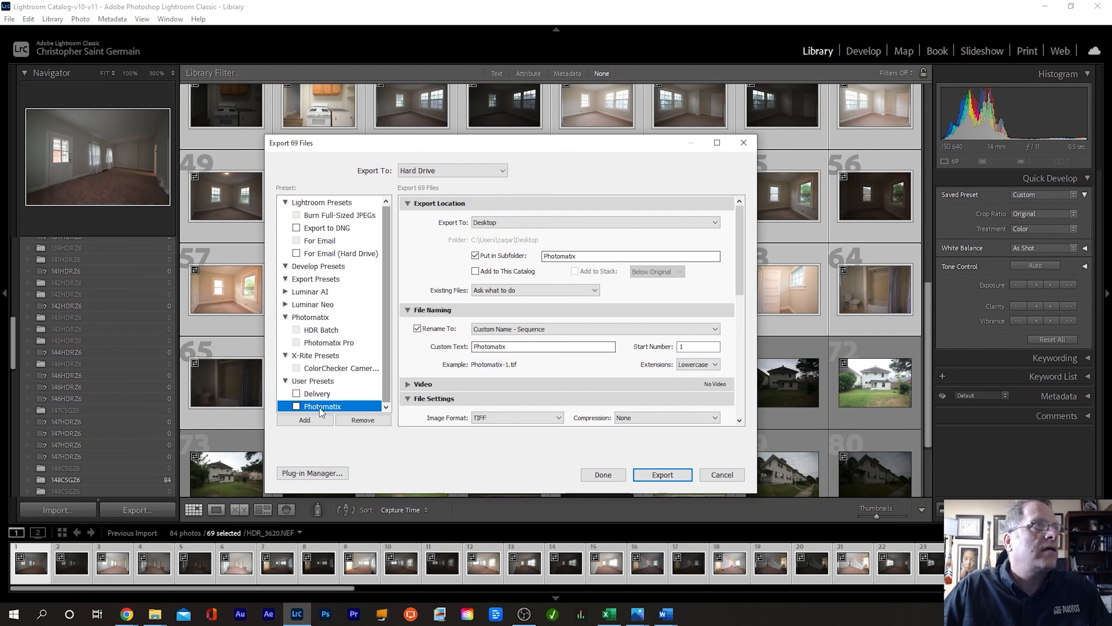
{"action": "double_click", "coordinate": [556, 256]}
{"action": "type", "text": "In"}
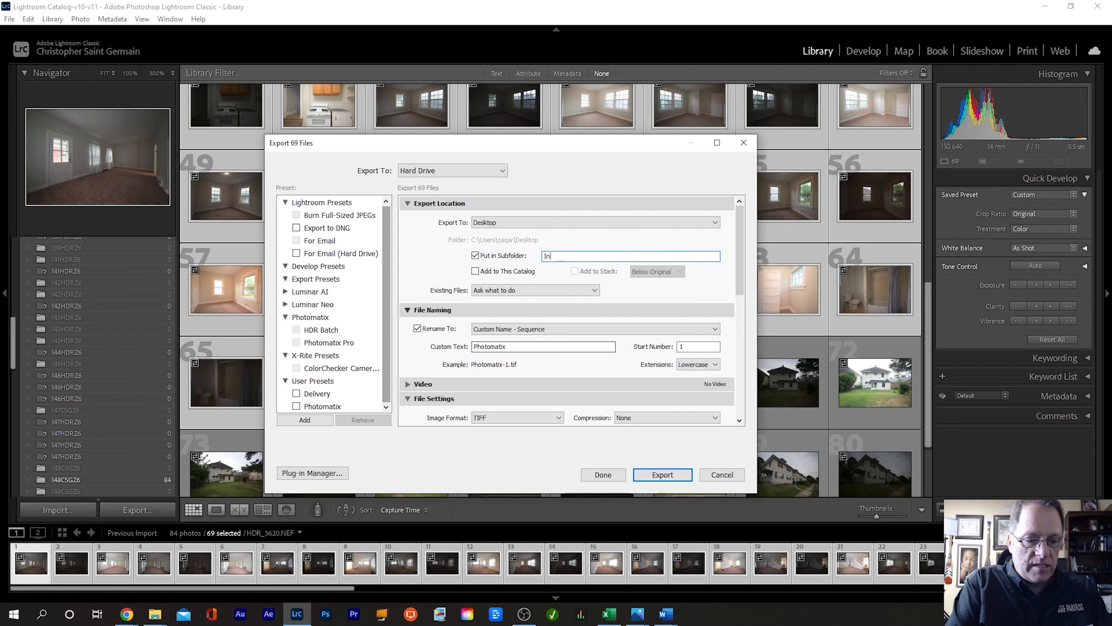
{"action": "type", "text": "terior"}
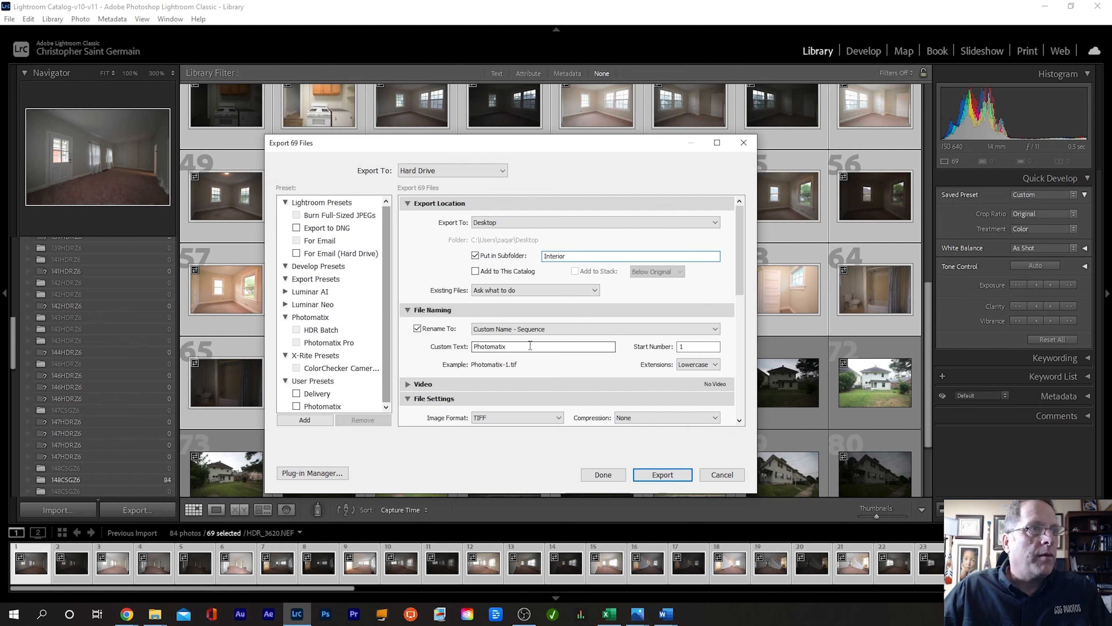
{"action": "double_click", "coordinate": [530, 345]}
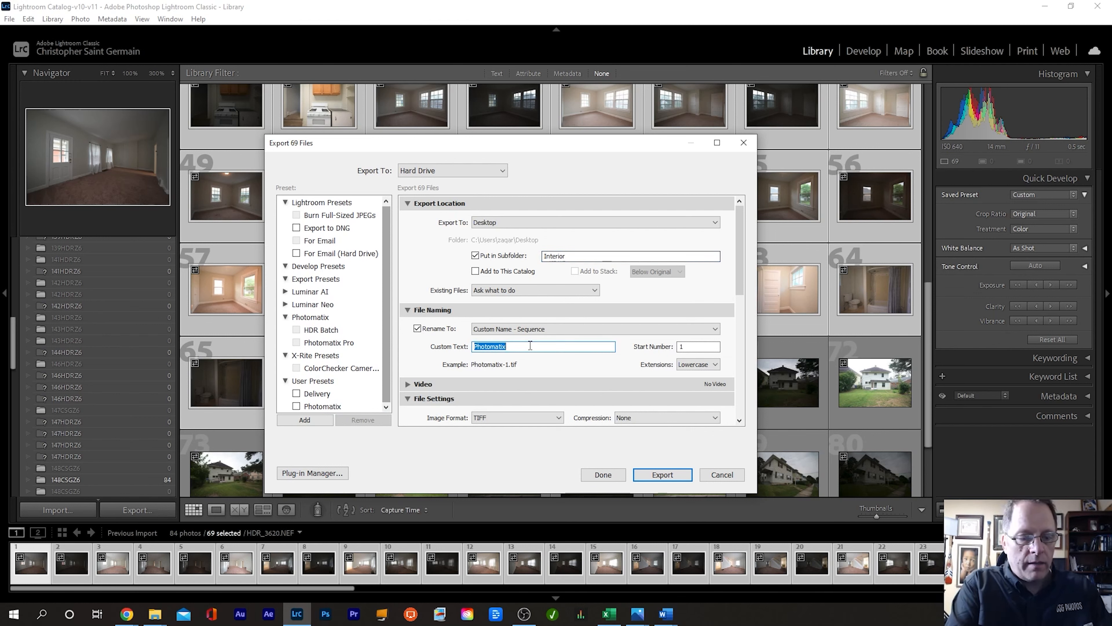
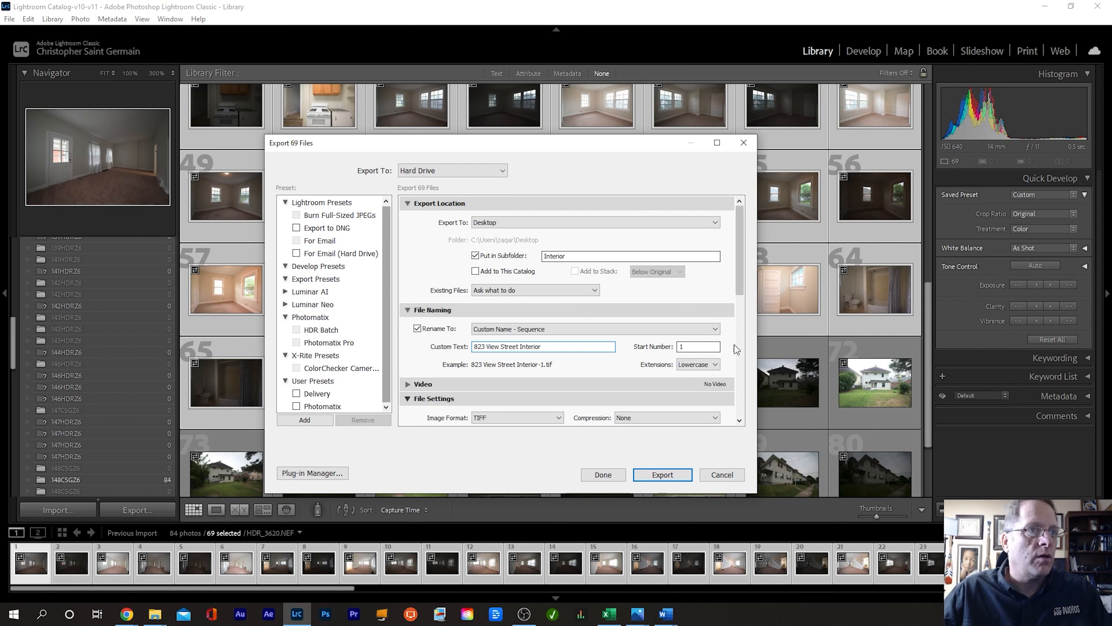
{"action": "left_click", "coordinate": [663, 475]}
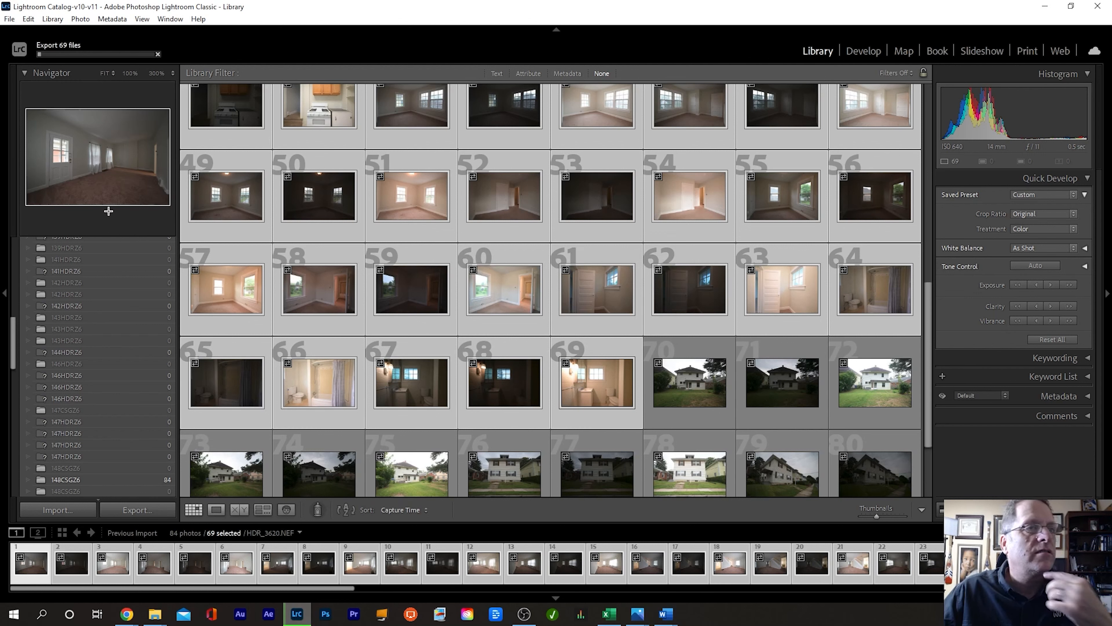
Step: Select exterior photos 70–84 and open the Export dialog for them
{"action": "left_click", "coordinate": [673, 384]}
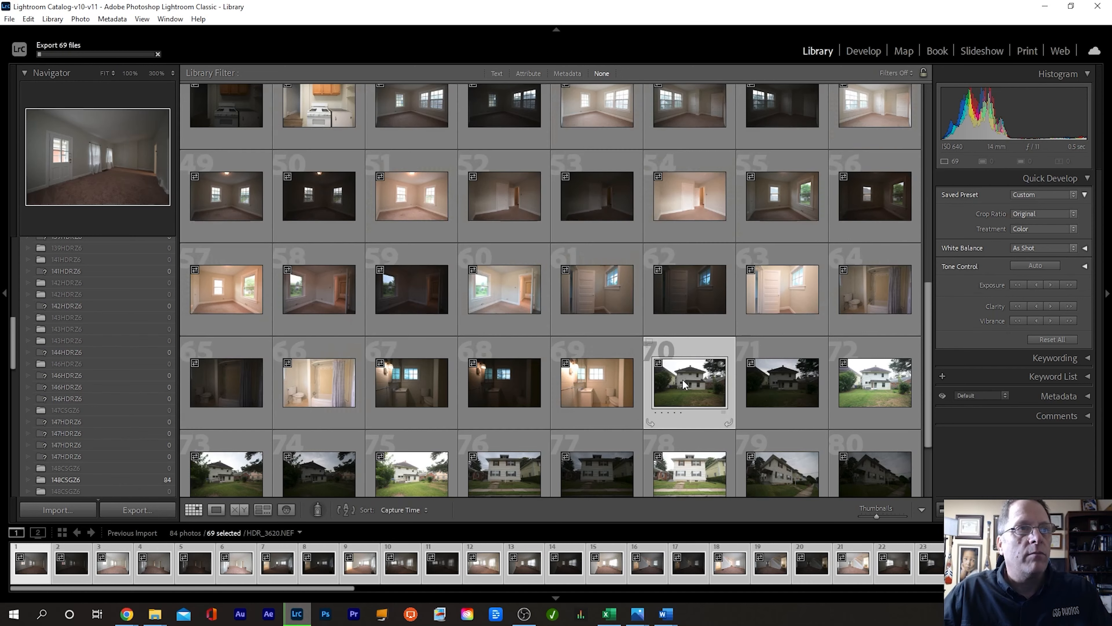
{"action": "scroll", "coordinate": [681, 381], "scroll_direction": "down", "scroll_amount": 2}
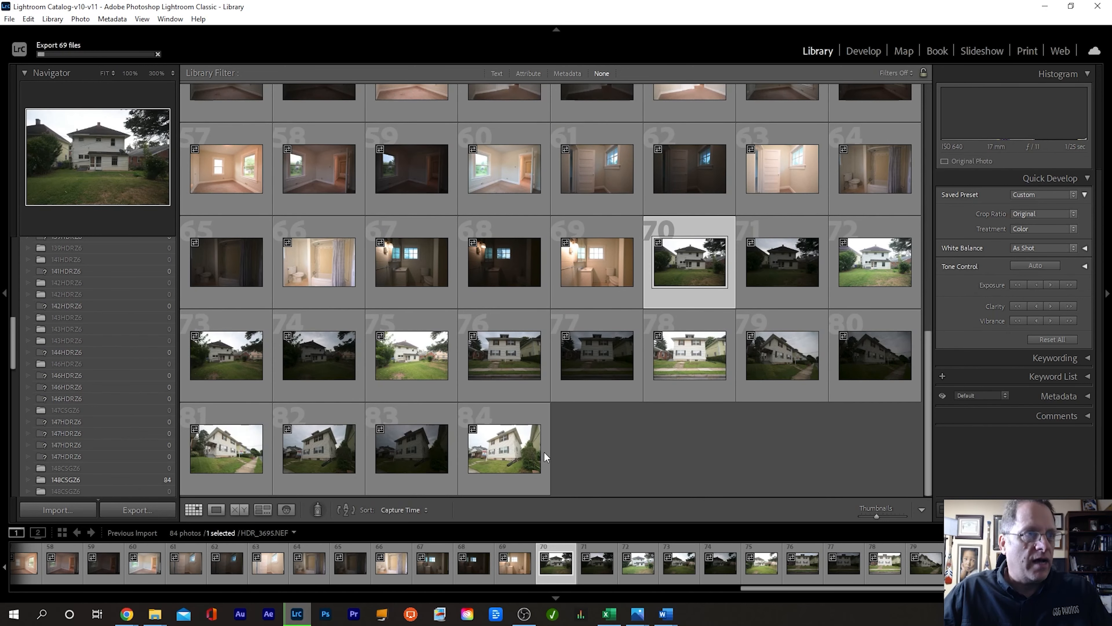
{"action": "left_click", "coordinate": [520, 460], "text": "shift"}
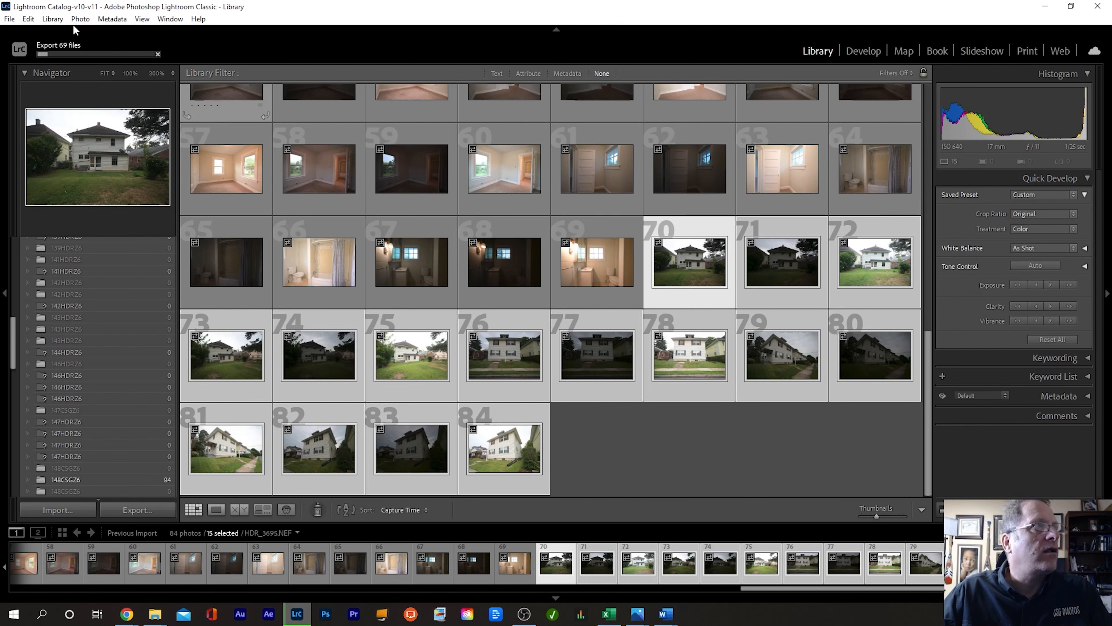
{"action": "left_click", "coordinate": [10, 19]}
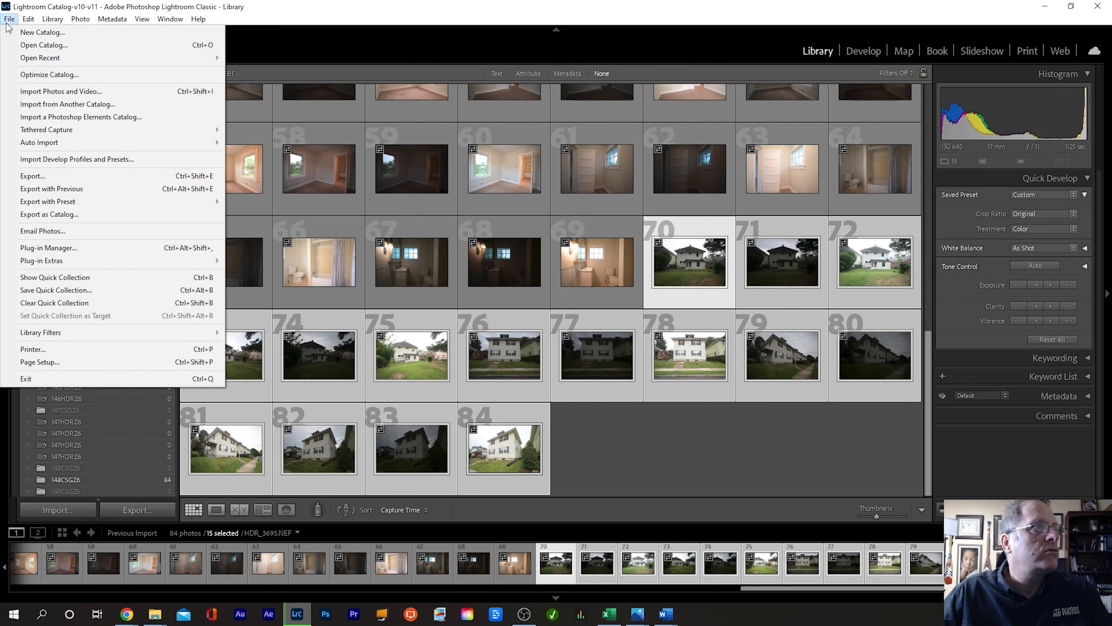
{"action": "left_click", "coordinate": [55, 178]}
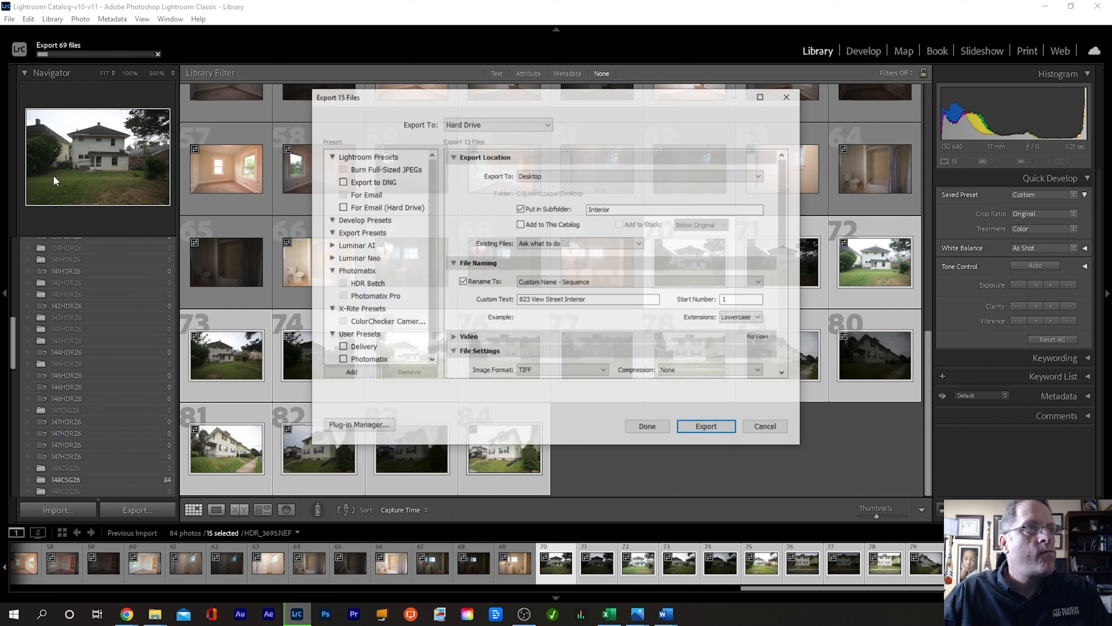
Step: Change the subfolder and file-name text from Interior to Exterior, then export the 15 photos
{"action": "double_click", "coordinate": [607, 209]}
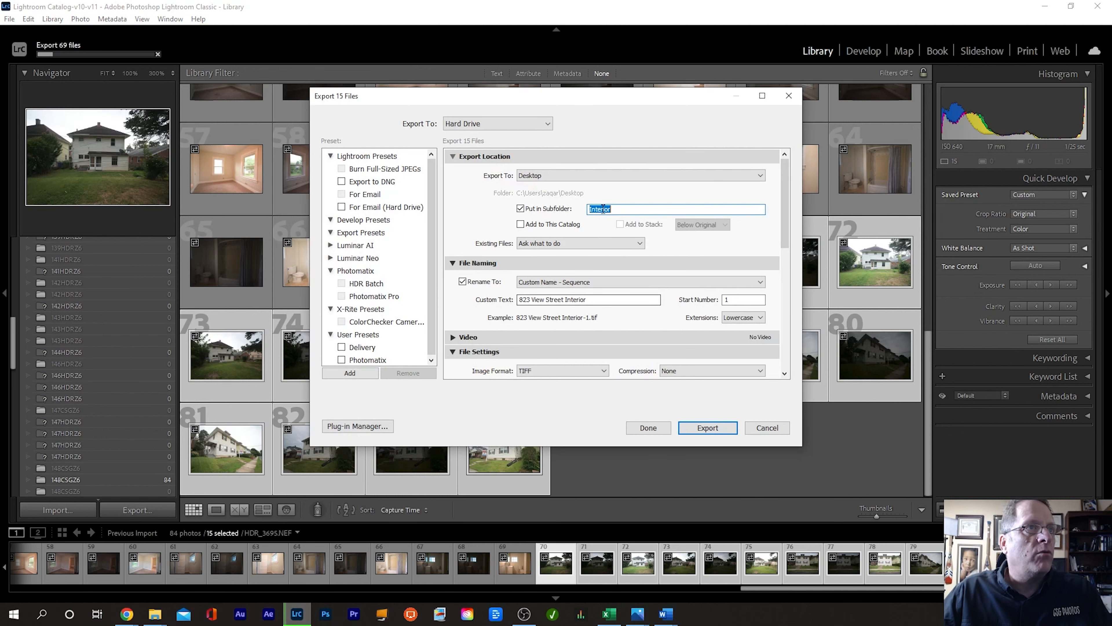
{"action": "type", "text": "Exterior"}
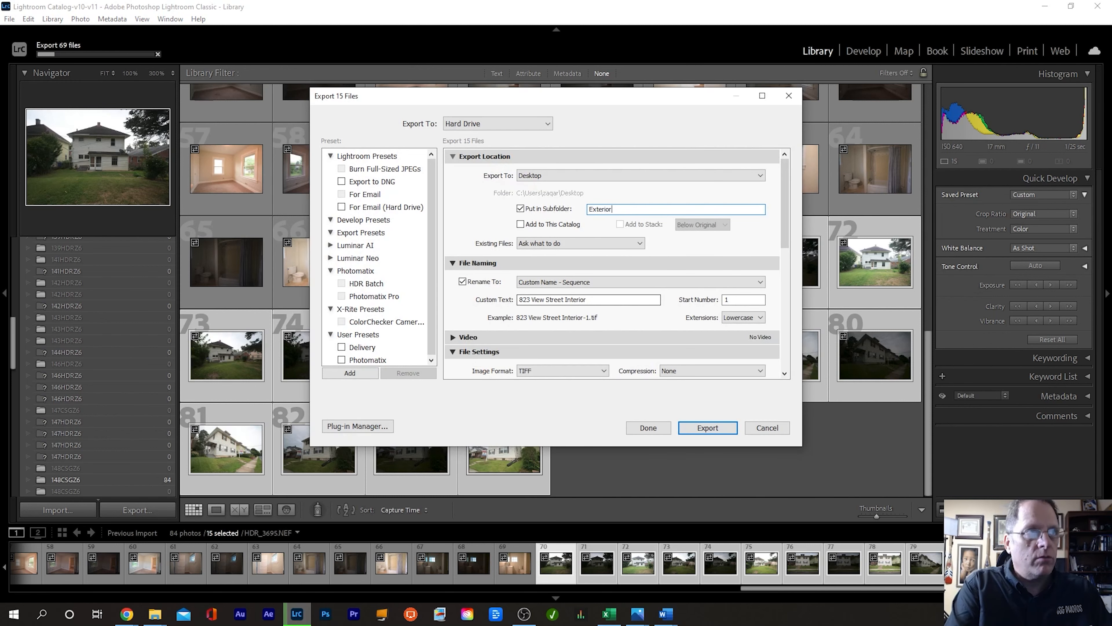
{"action": "double_click", "coordinate": [580, 300]}
{"action": "type", "text": "Exterior"}
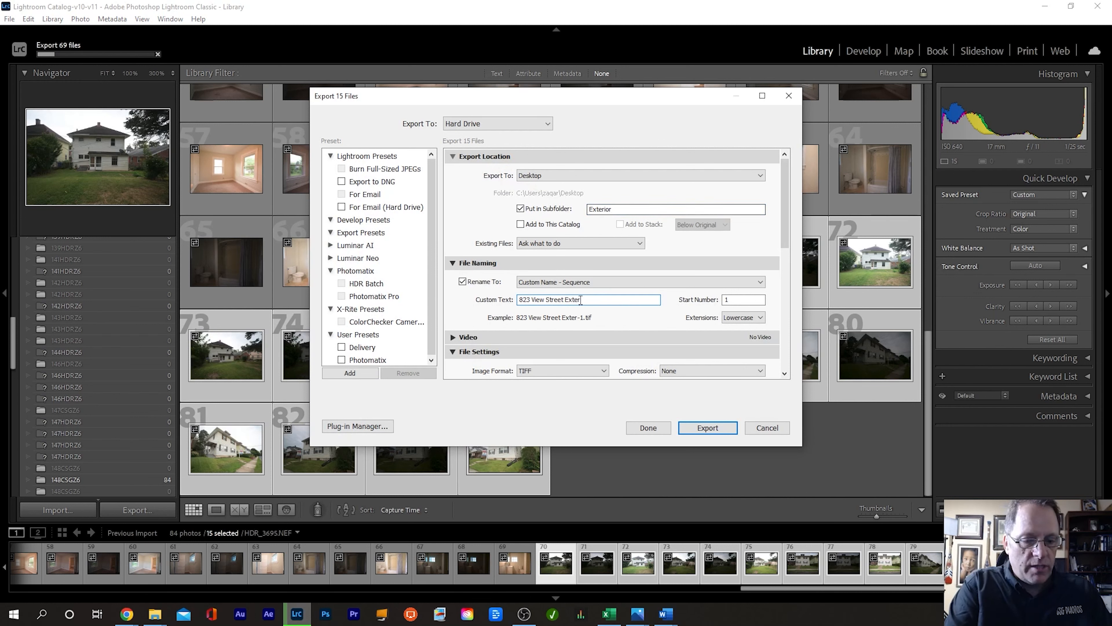
{"action": "left_click", "coordinate": [712, 428]}
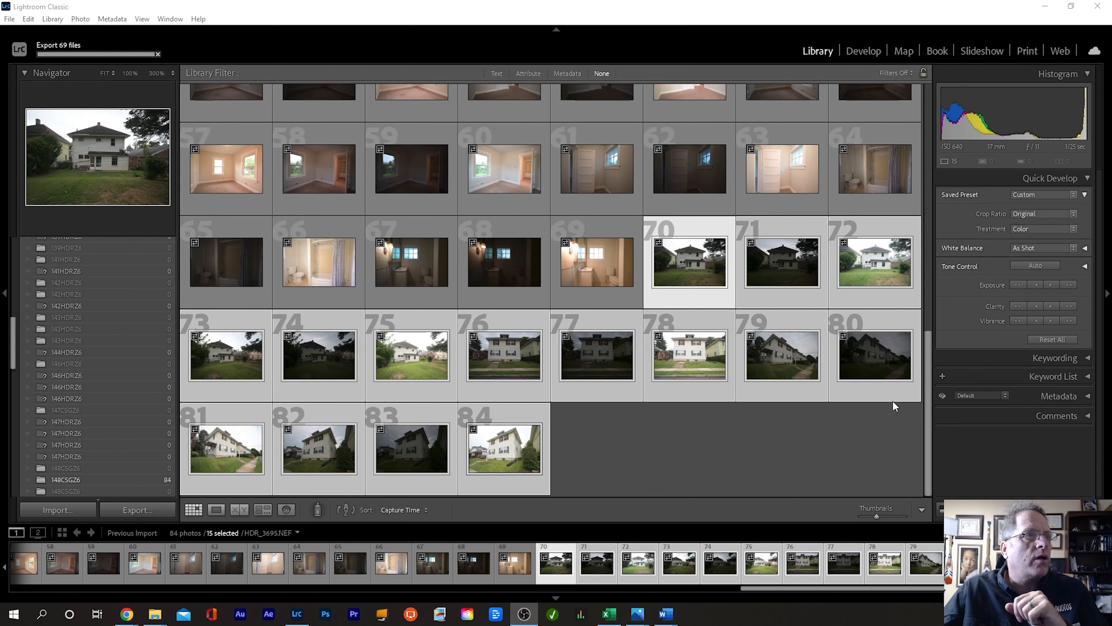
Step: Select all 84 photos, remove them from the catalog only, and quit Lightroom
{"action": "left_click", "coordinate": [507, 452]}
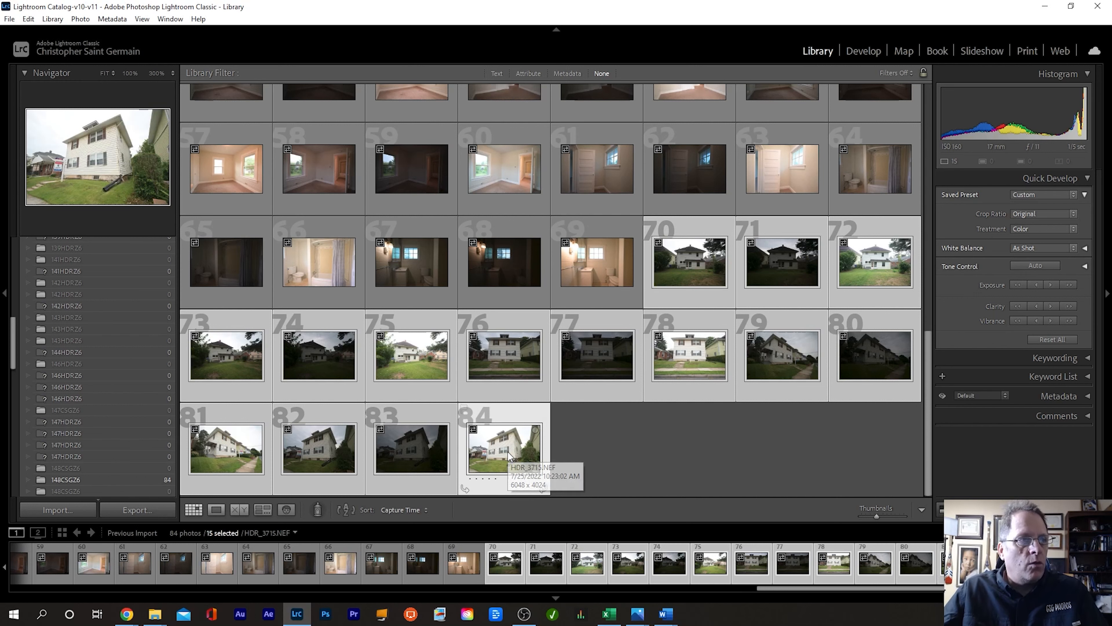
{"action": "key", "text": "ctrl+a"}
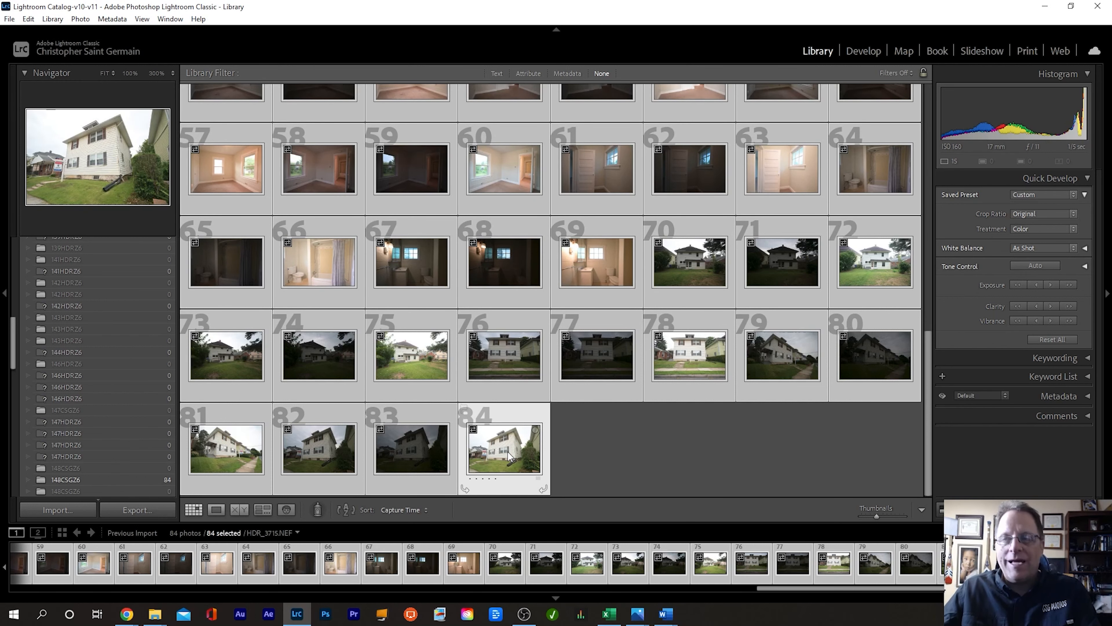
{"action": "key", "text": "alt+BackSpace"}
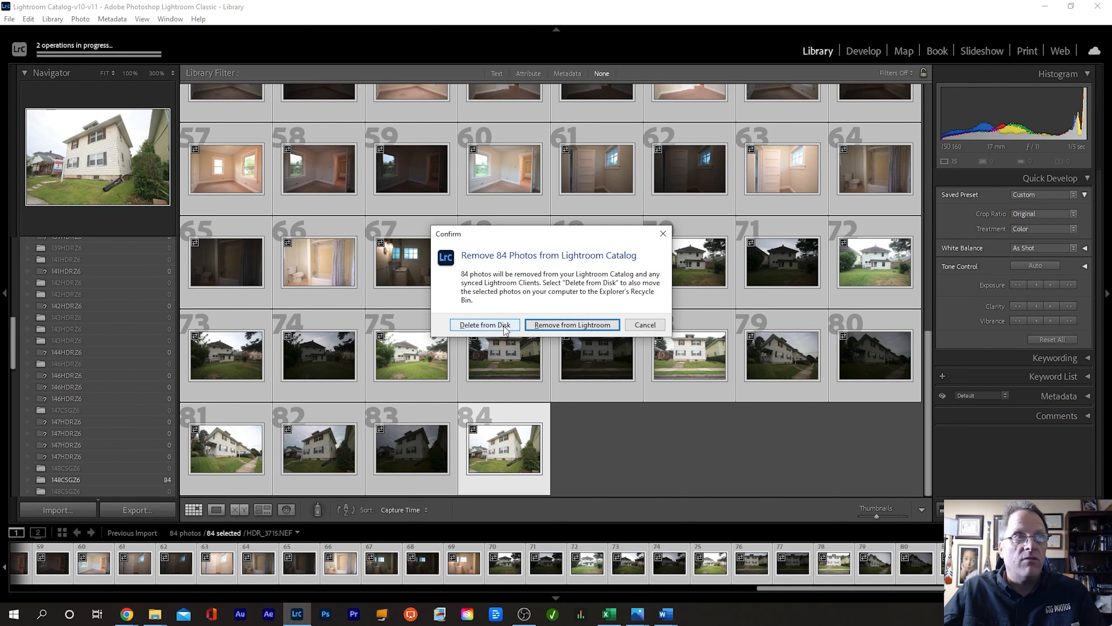
{"action": "left_click", "coordinate": [589, 324]}
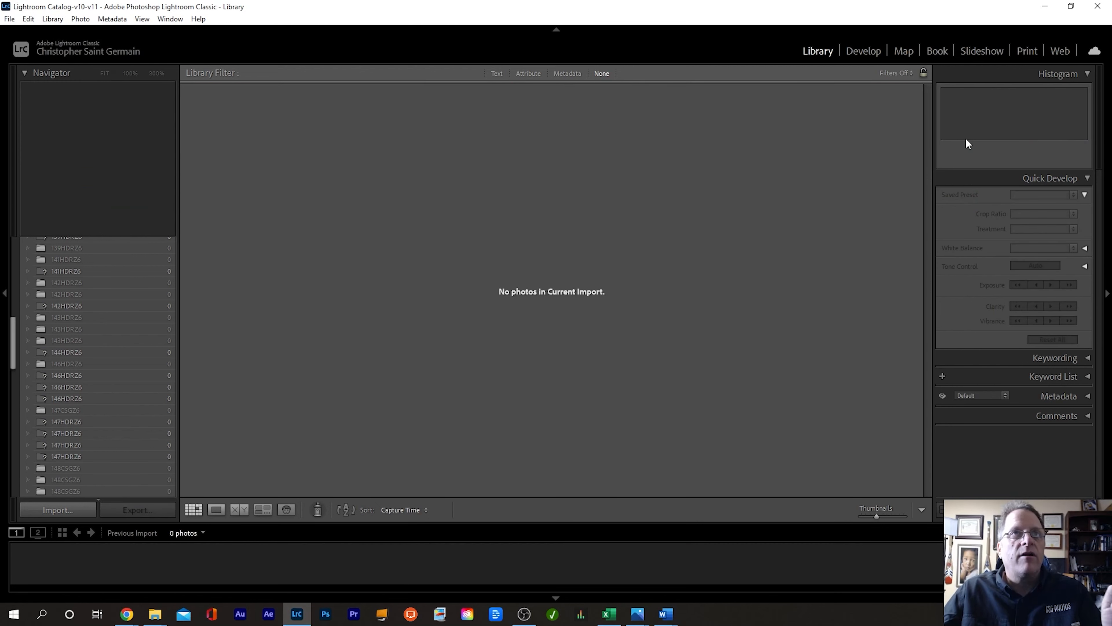
{"action": "left_click", "coordinate": [1100, 6]}
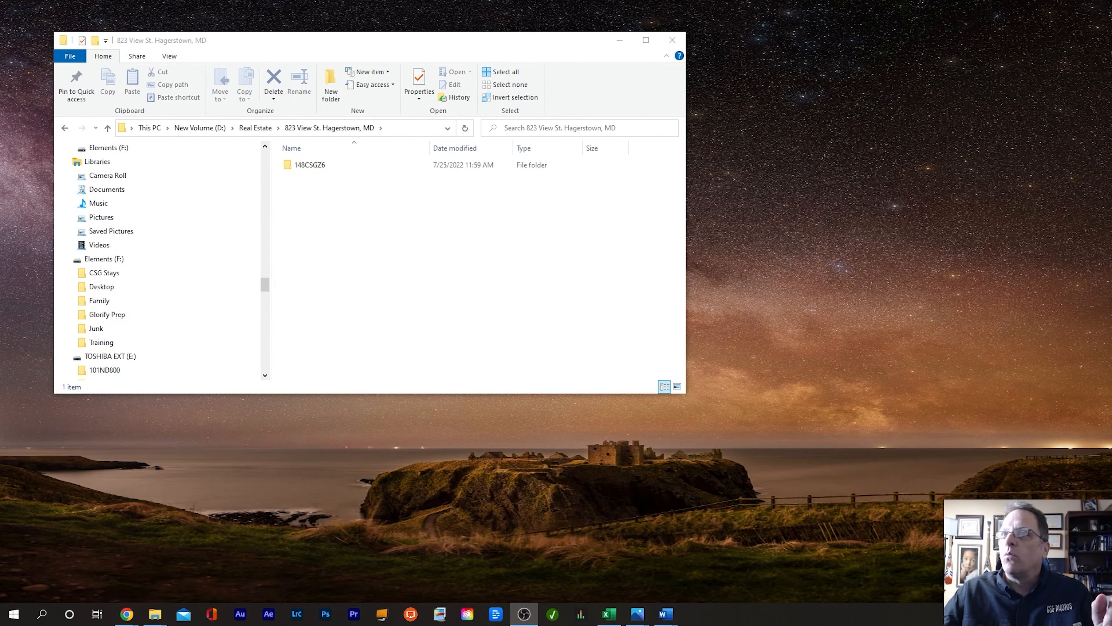
Step: Bring Photomatix Pro's Batch Processing of Bracketed Photos window fully into view
{"action": "key", "text": "alt+Tab"}
{"action": "key", "text": "alt+Tab"}
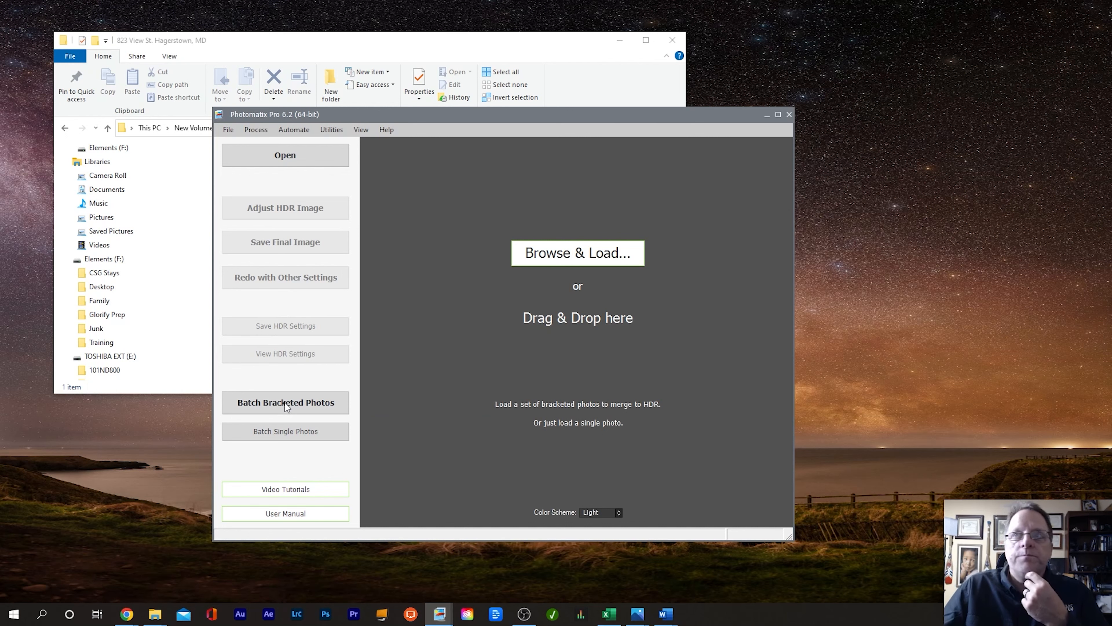
{"action": "left_click_drag", "start_coordinate": [1111, 136], "coordinate": [606, 90]}
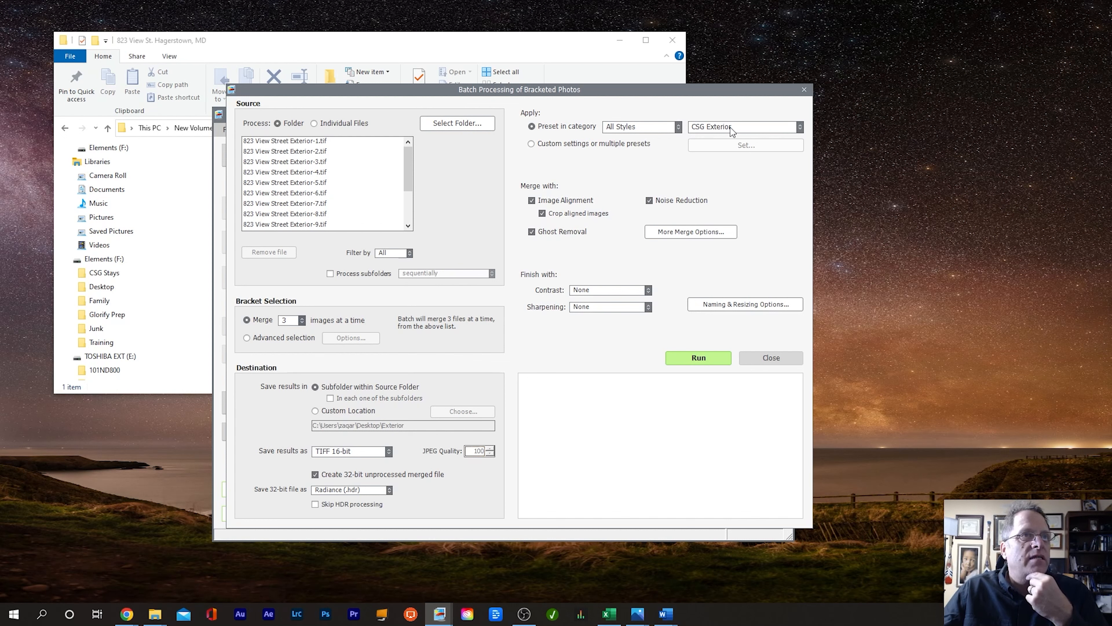
Step: Keep CSG Exterior as the batch preset and merge 3 images at a time
{"action": "left_click", "coordinate": [792, 131]}
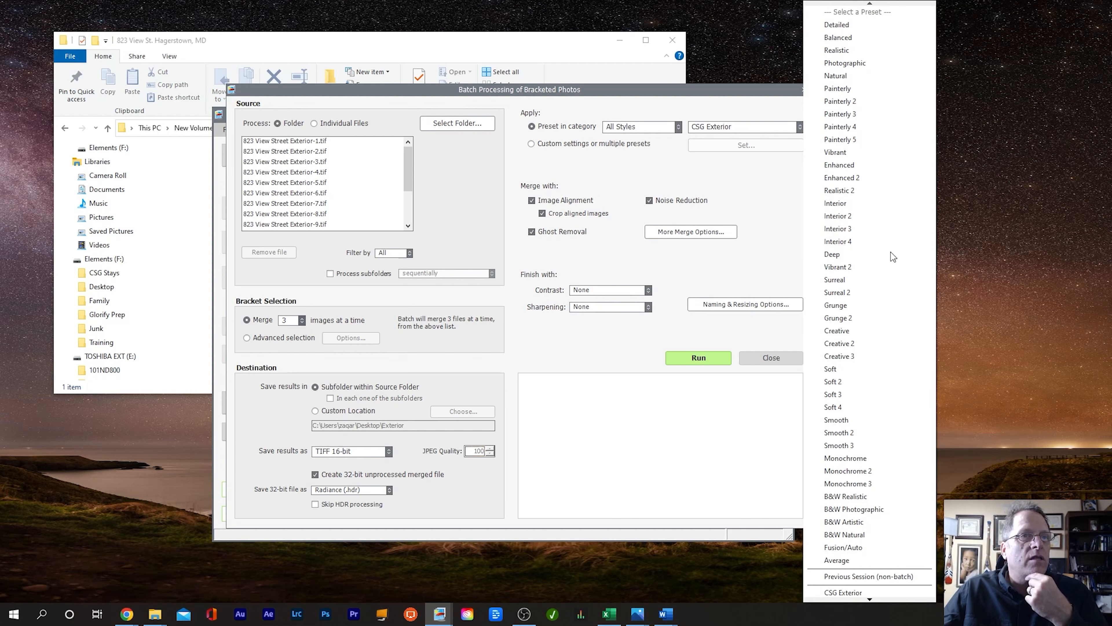
{"action": "mouse_move", "coordinate": [870, 598]}
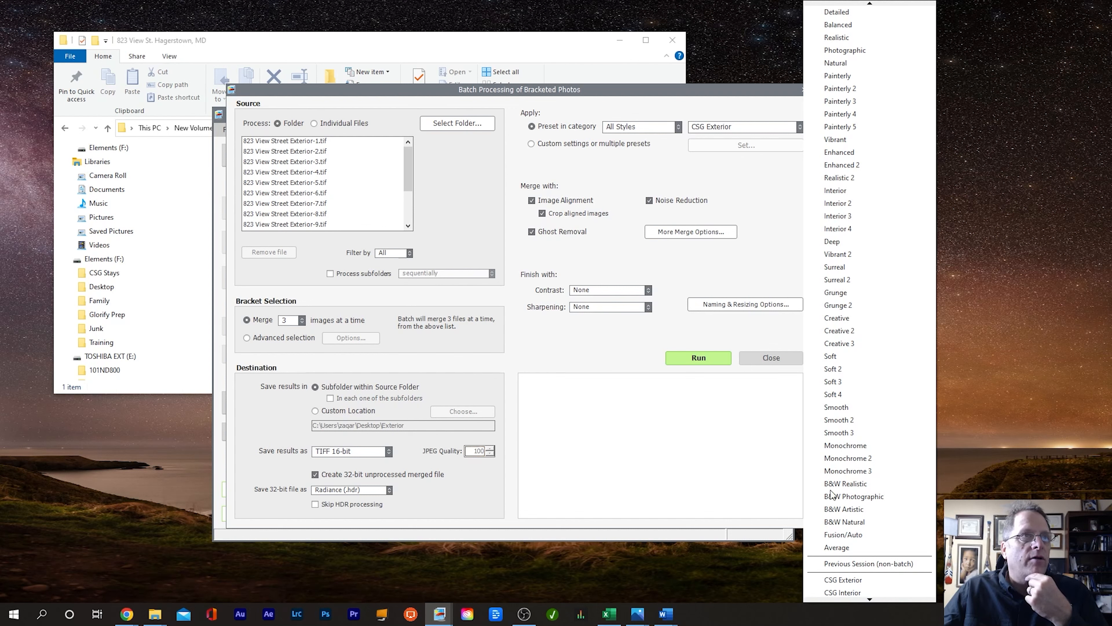
{"action": "left_click", "coordinate": [767, 188]}
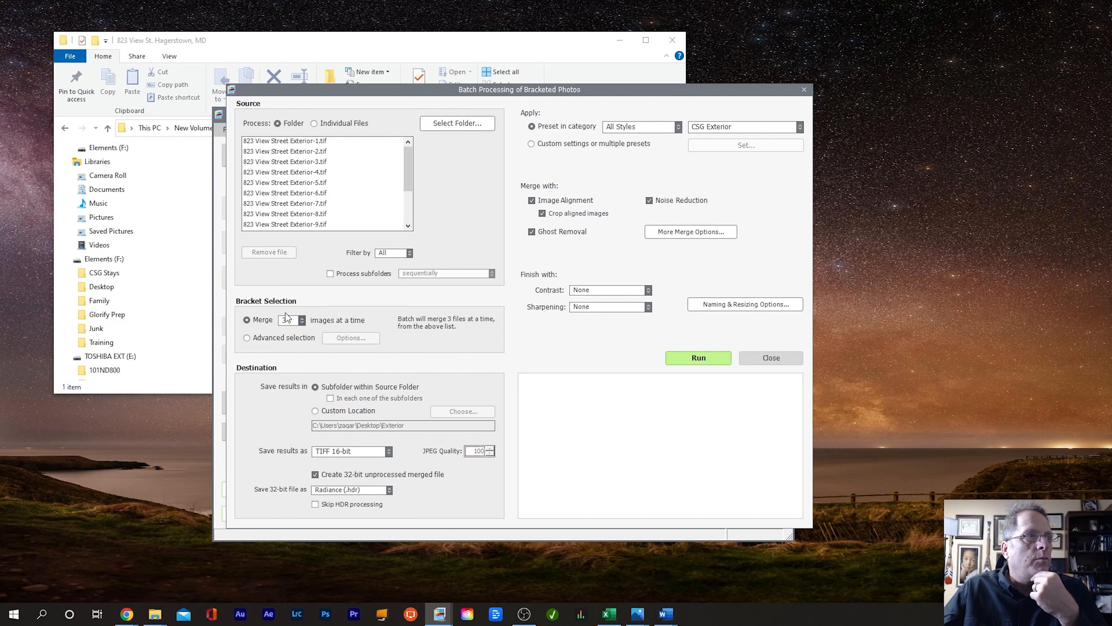
{"action": "left_click", "coordinate": [301, 324]}
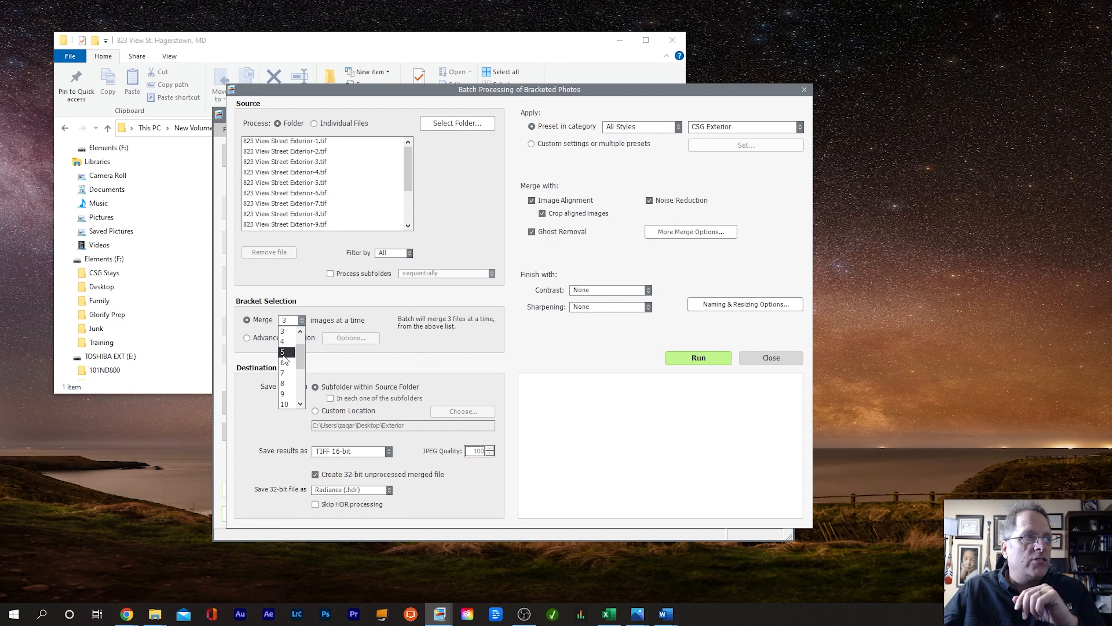
{"action": "left_click", "coordinate": [382, 311]}
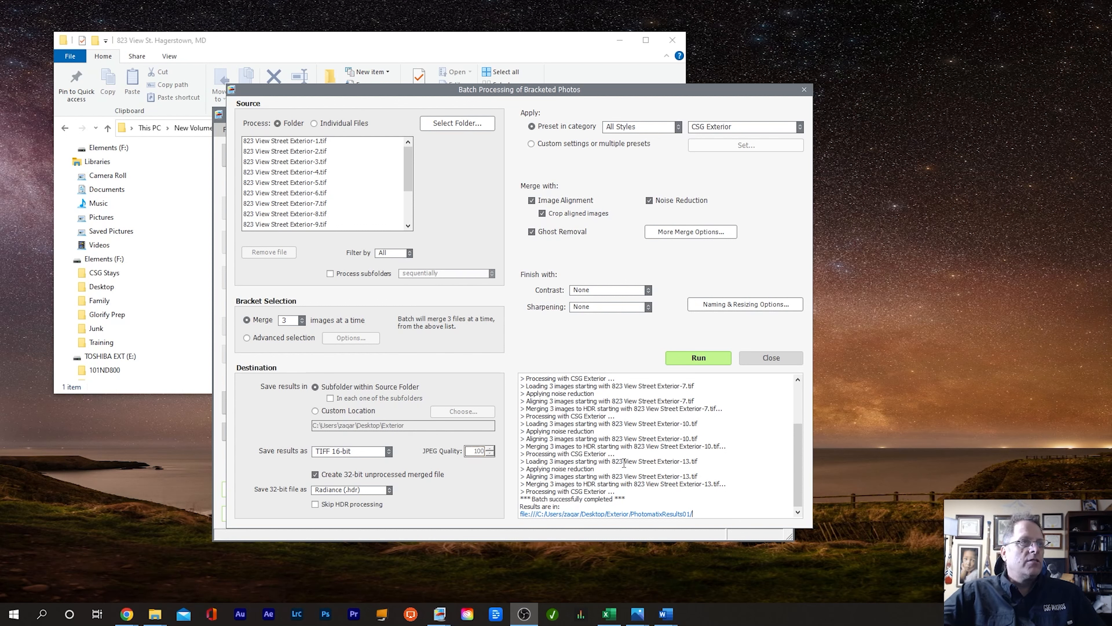
Step: Set the batch source folder to Desktop\Interior and choose the CSG Interior preset
{"action": "left_click", "coordinate": [458, 125]}
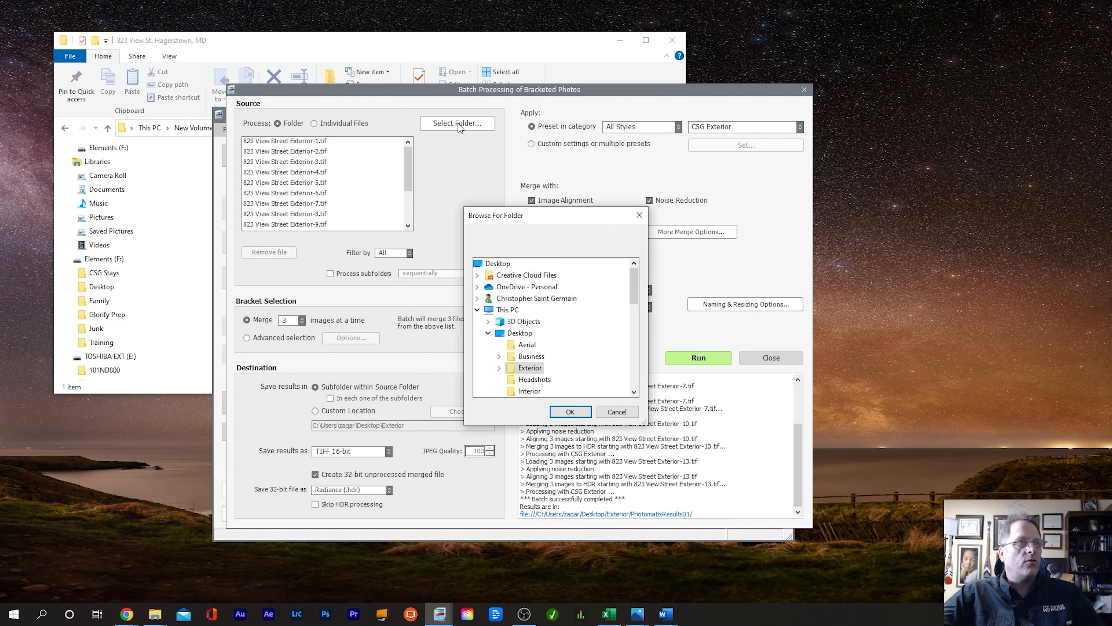
{"action": "left_click", "coordinate": [528, 392]}
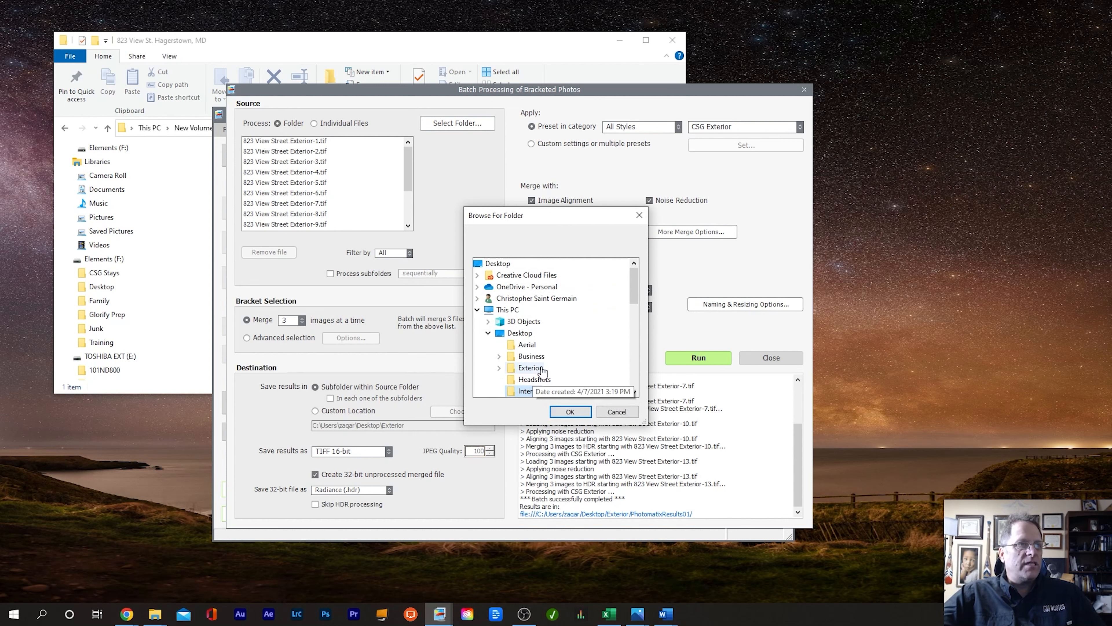
{"action": "left_click", "coordinate": [499, 369]}
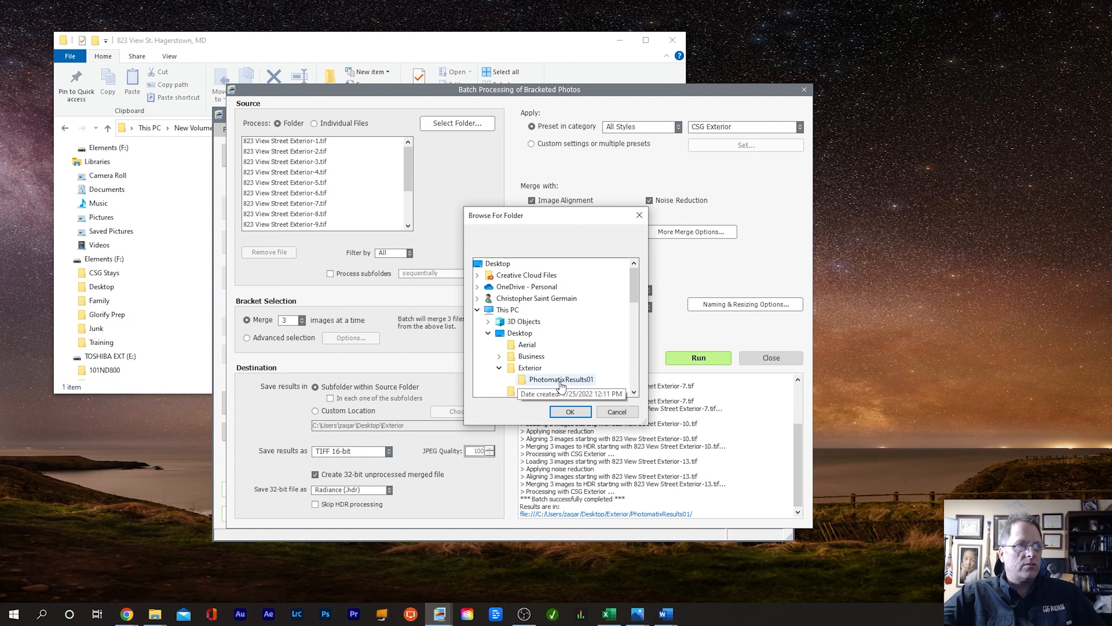
{"action": "left_click", "coordinate": [499, 368]}
{"action": "left_click", "coordinate": [529, 392]}
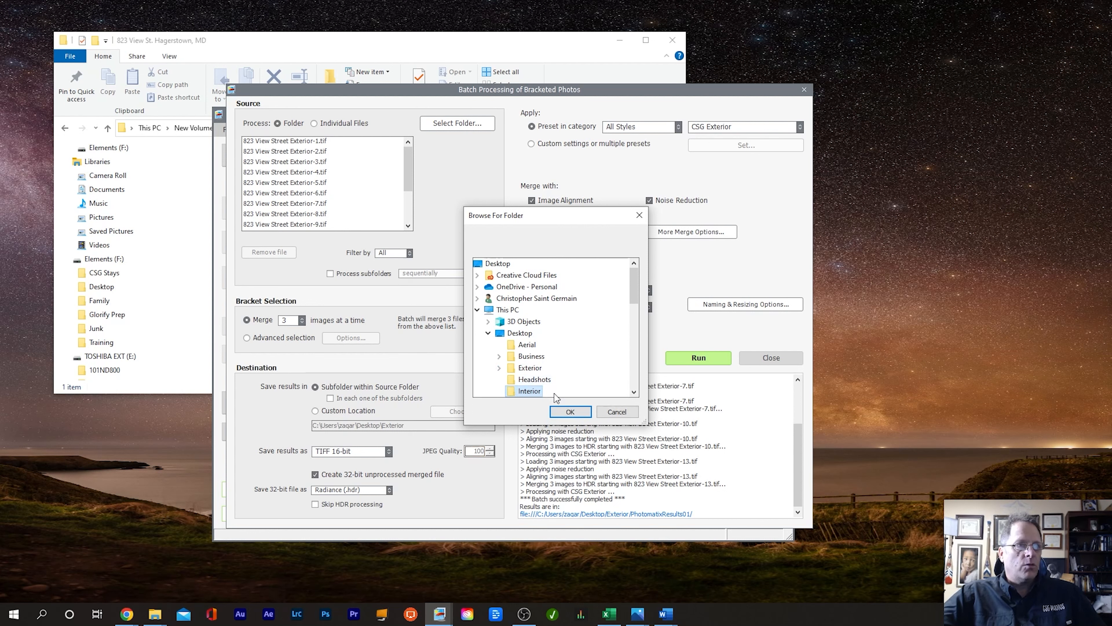
{"action": "left_click", "coordinate": [572, 412]}
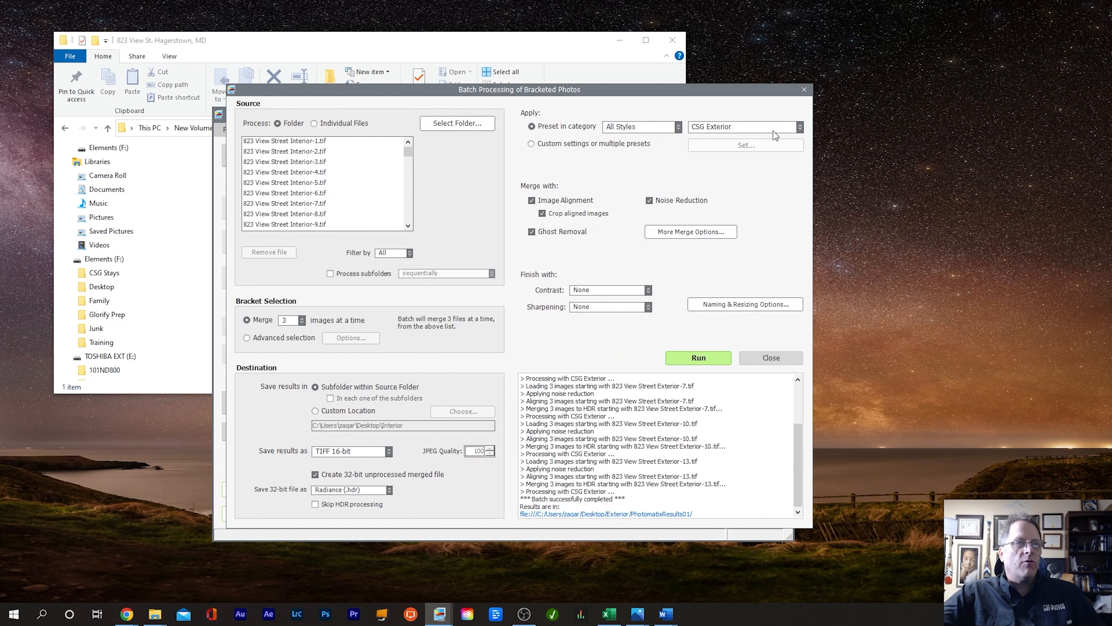
{"action": "left_click", "coordinate": [775, 135]}
{"action": "left_click", "coordinate": [856, 587]}
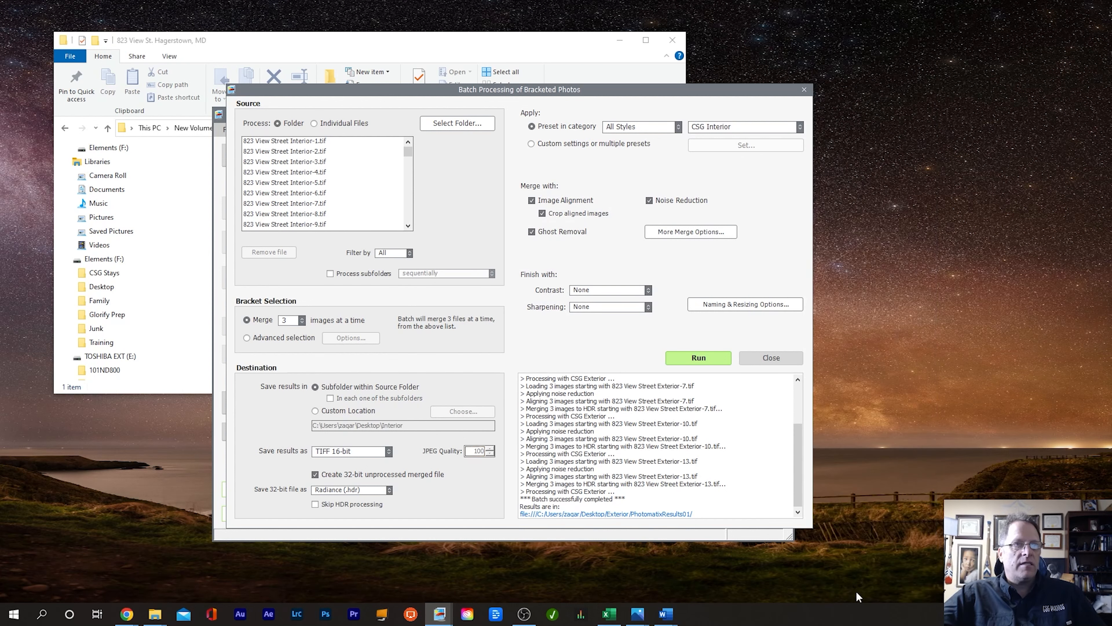
Step: Run the interior HDR batch, then close the batch window and quit Photomatix Pro
{"action": "left_click", "coordinate": [703, 357]}
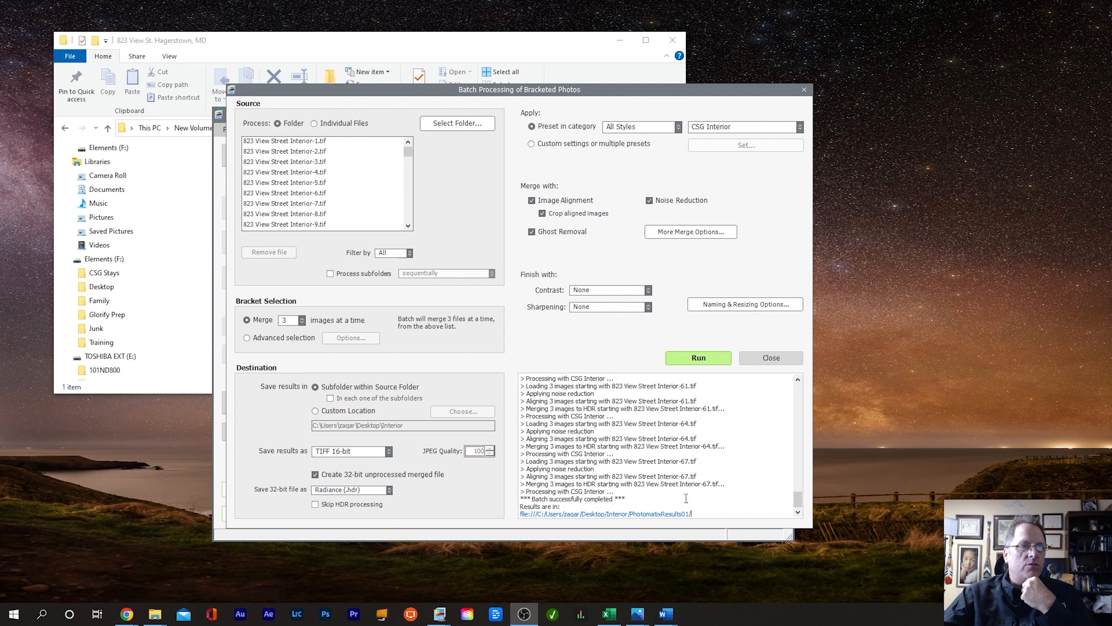
{"action": "scroll", "coordinate": [698, 457], "scroll_direction": "up", "scroll_amount": 1}
{"action": "scroll", "coordinate": [698, 457], "scroll_direction": "up", "scroll_amount": 20}
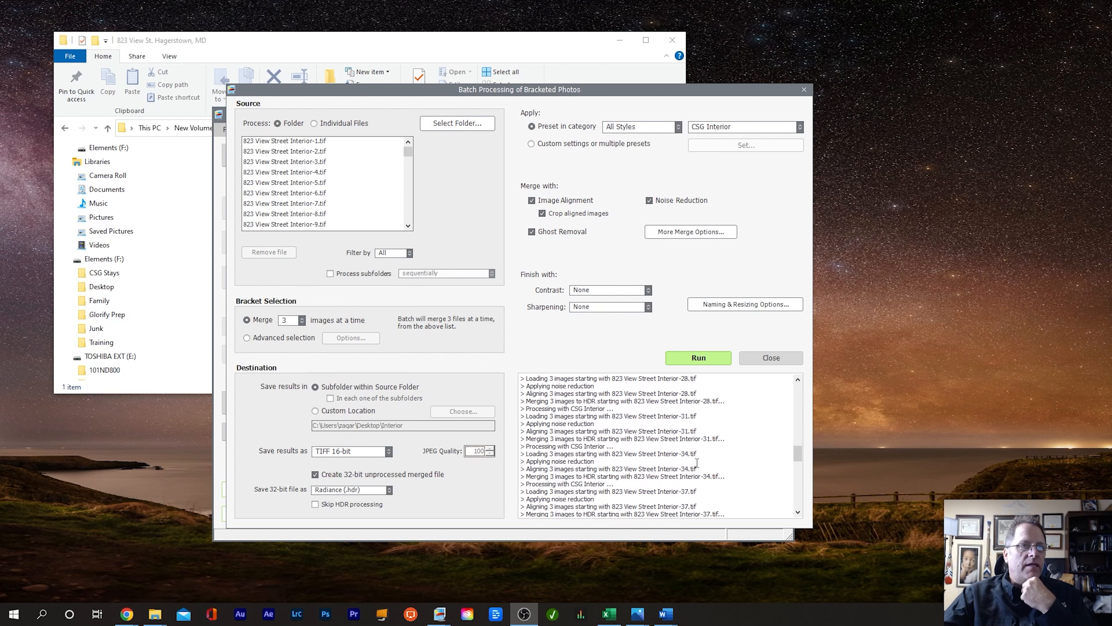
{"action": "scroll", "coordinate": [697, 464], "scroll_direction": "up", "scroll_amount": 8}
{"action": "scroll", "coordinate": [711, 467], "scroll_direction": "down", "scroll_amount": 3}
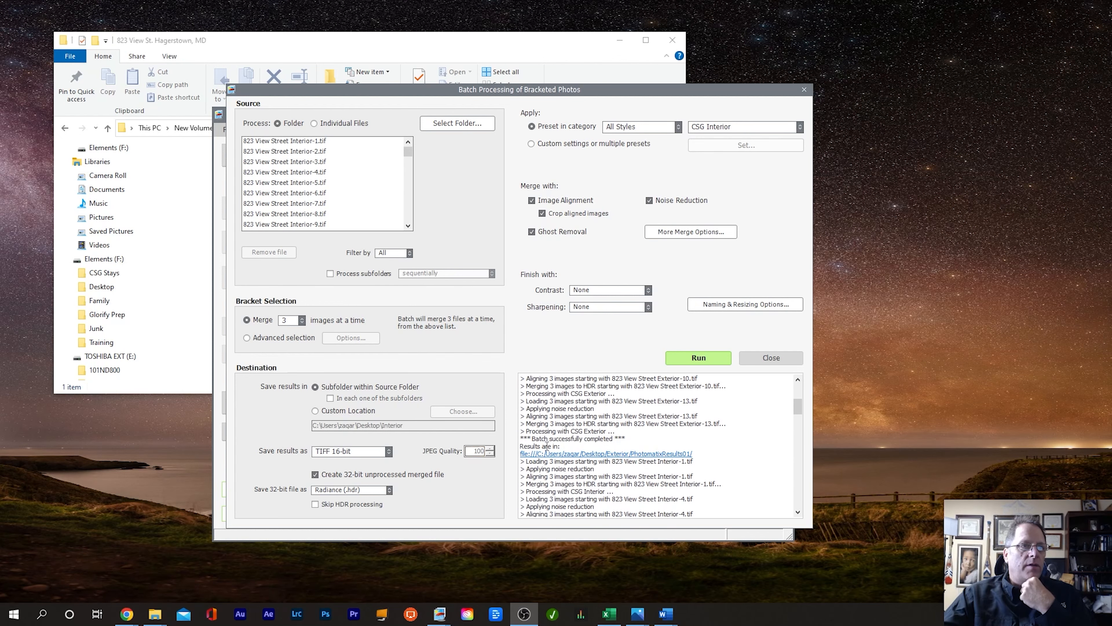
{"action": "left_click", "coordinate": [804, 90]}
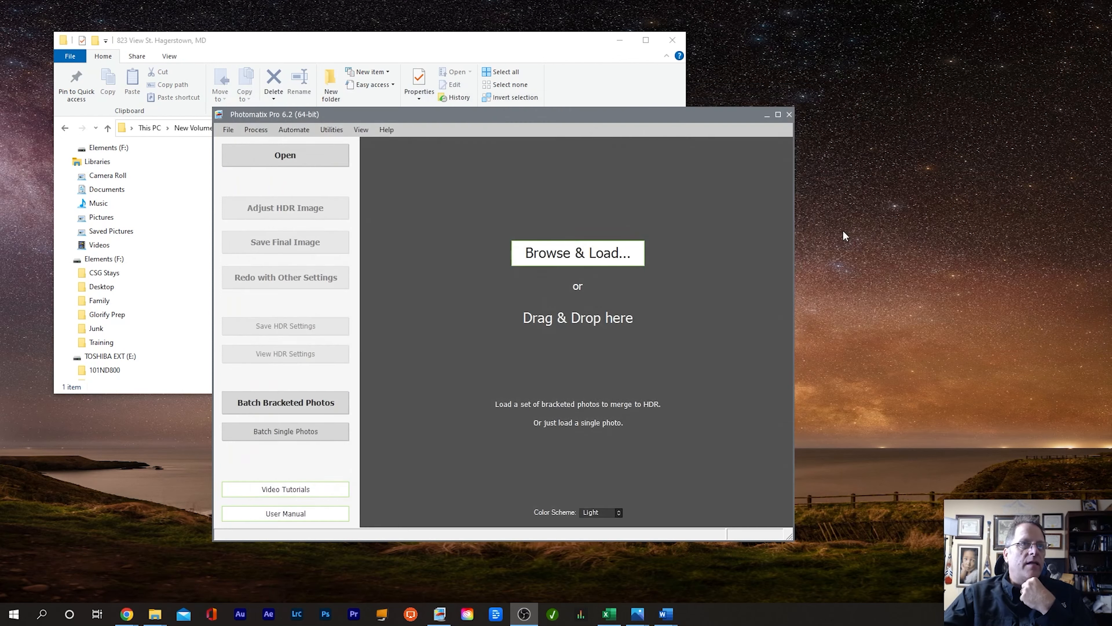
{"action": "left_click", "coordinate": [788, 115]}
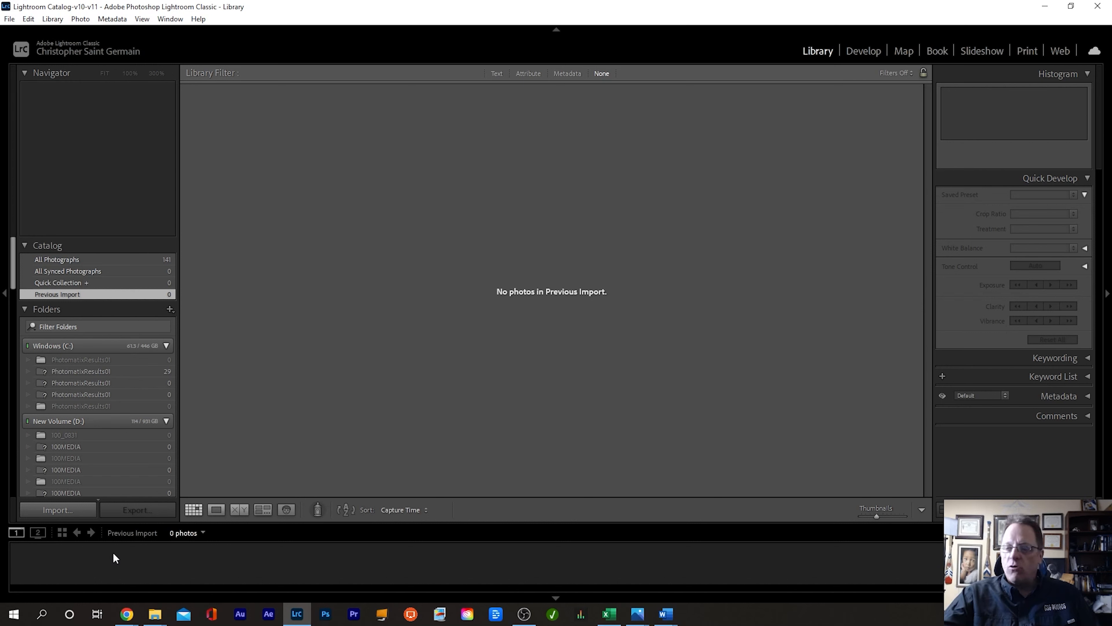
Step: Start an import with PhotomatixResults01 in Desktop\Exterior as the source
{"action": "key", "text": "ctrl+shift+i"}
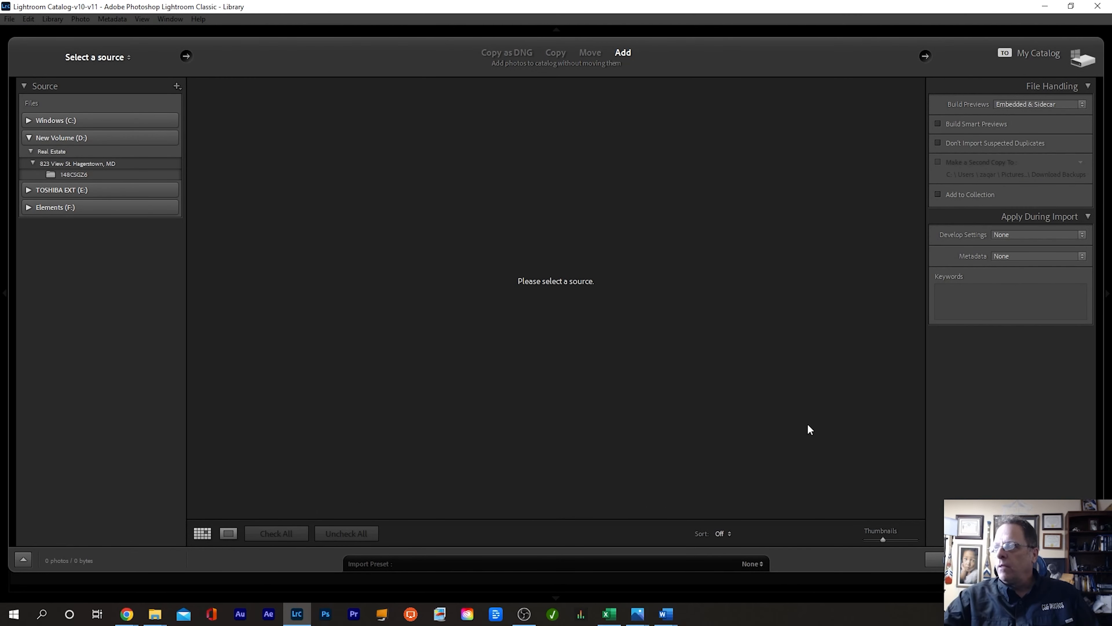
{"action": "key", "text": "alt+Tab"}
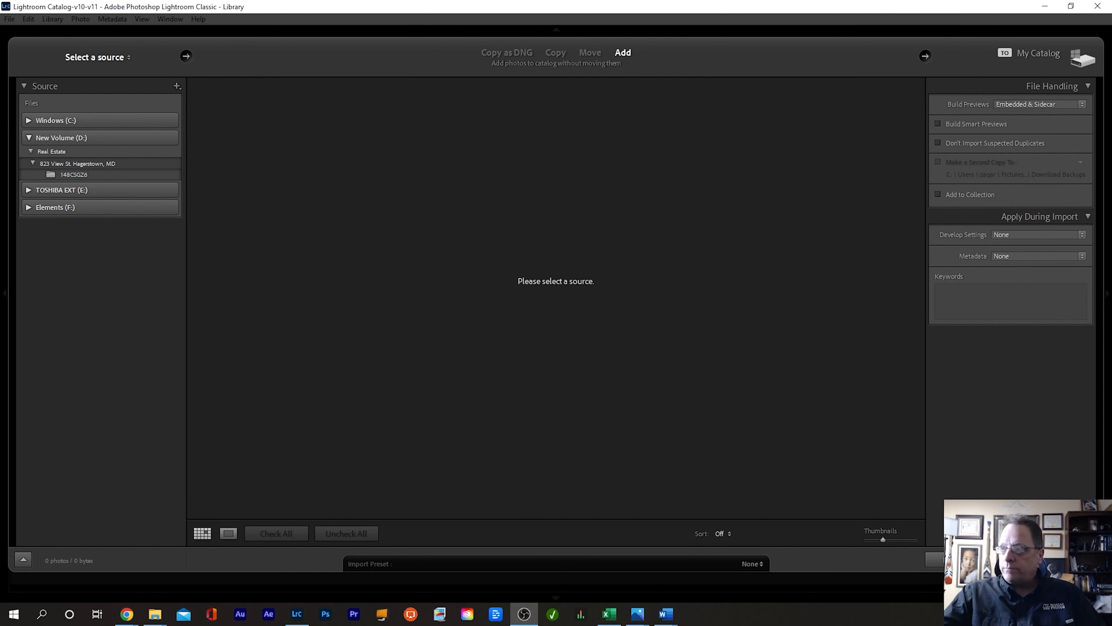
{"action": "left_click", "coordinate": [26, 119]}
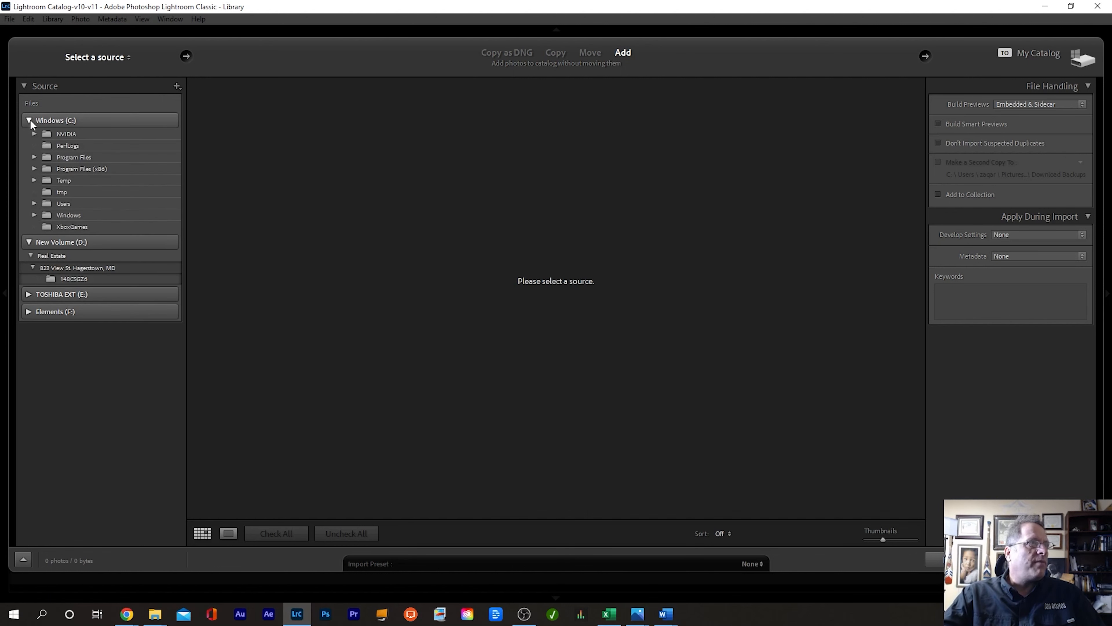
{"action": "left_click", "coordinate": [34, 202]}
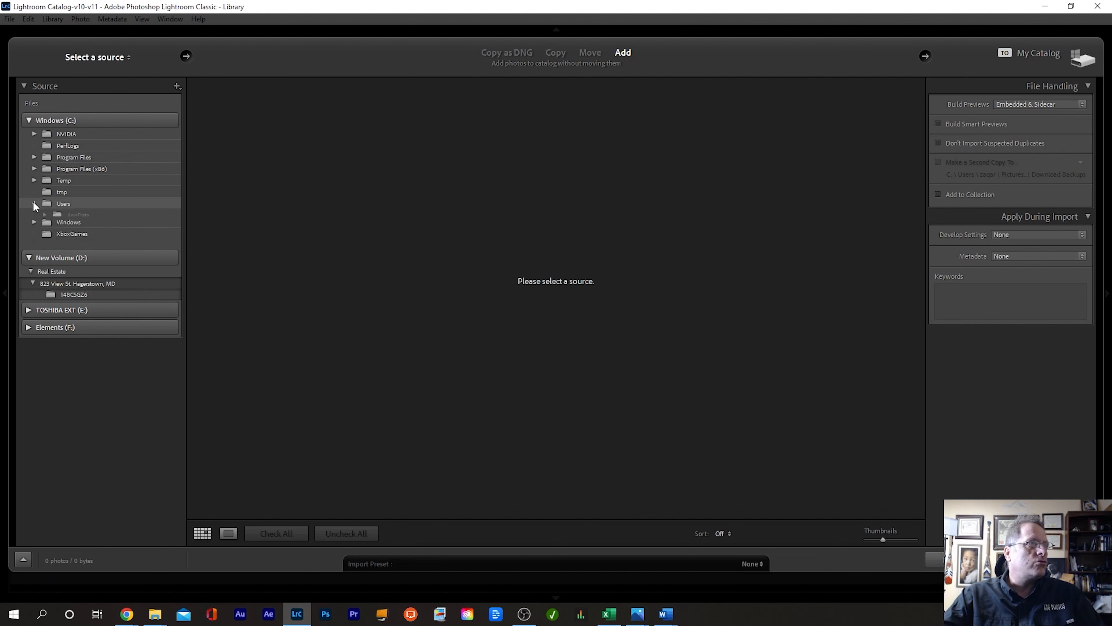
{"action": "left_click", "coordinate": [45, 237]}
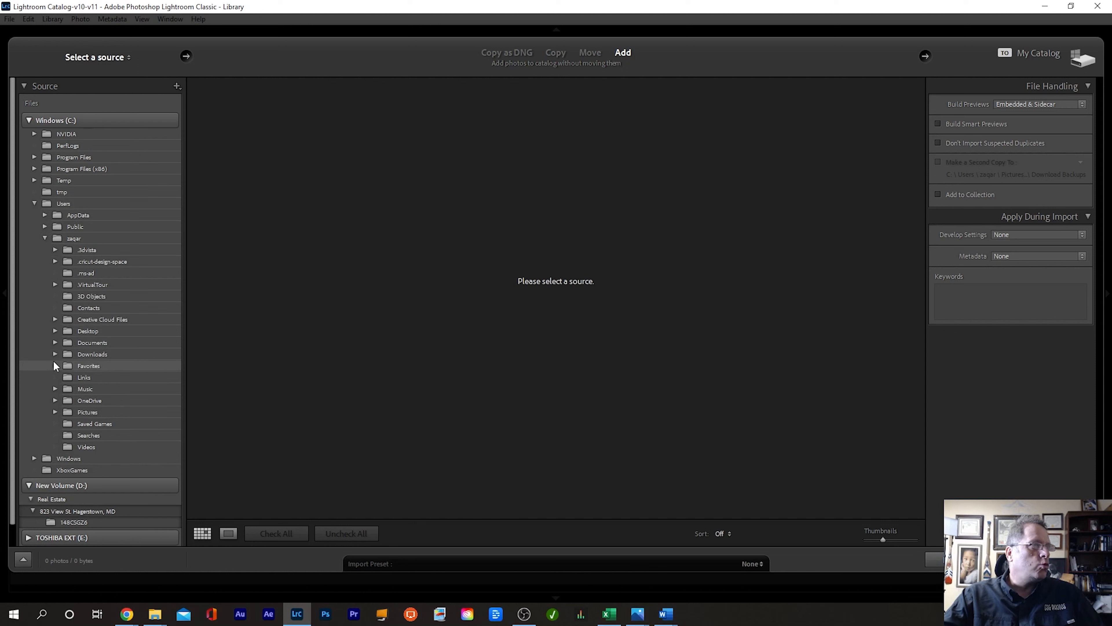
{"action": "left_click", "coordinate": [54, 331]}
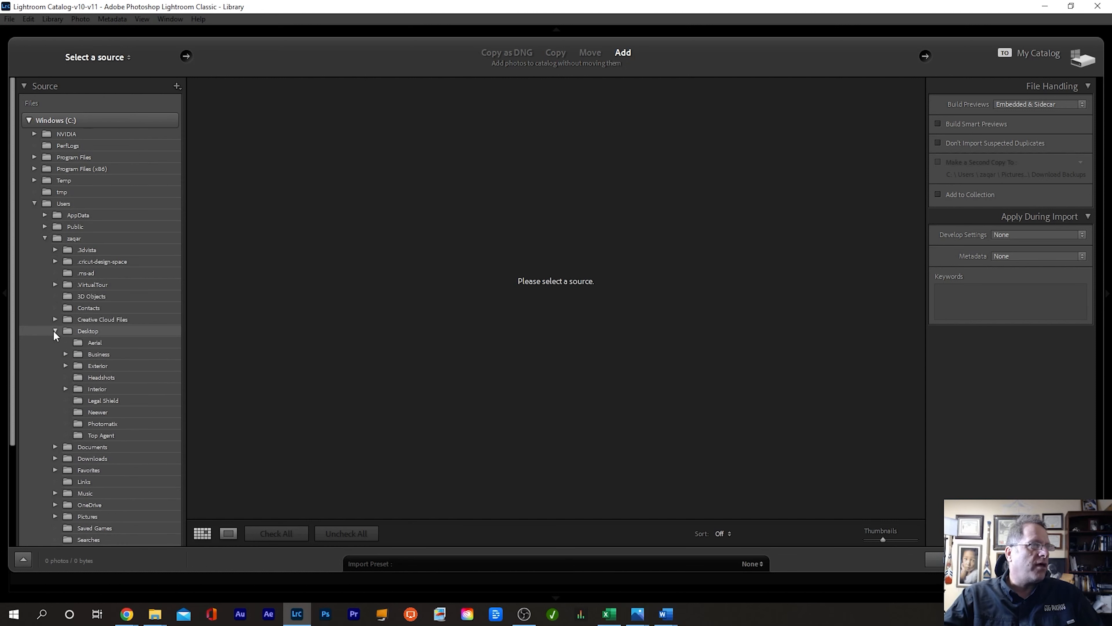
{"action": "left_click", "coordinate": [65, 365]}
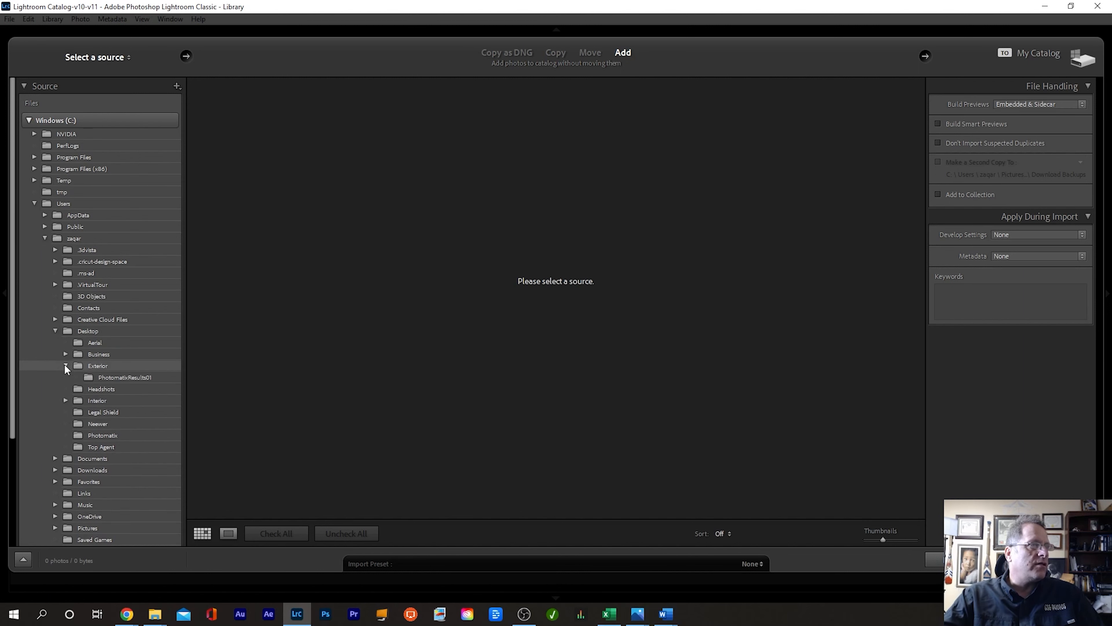
{"action": "left_click", "coordinate": [130, 376]}
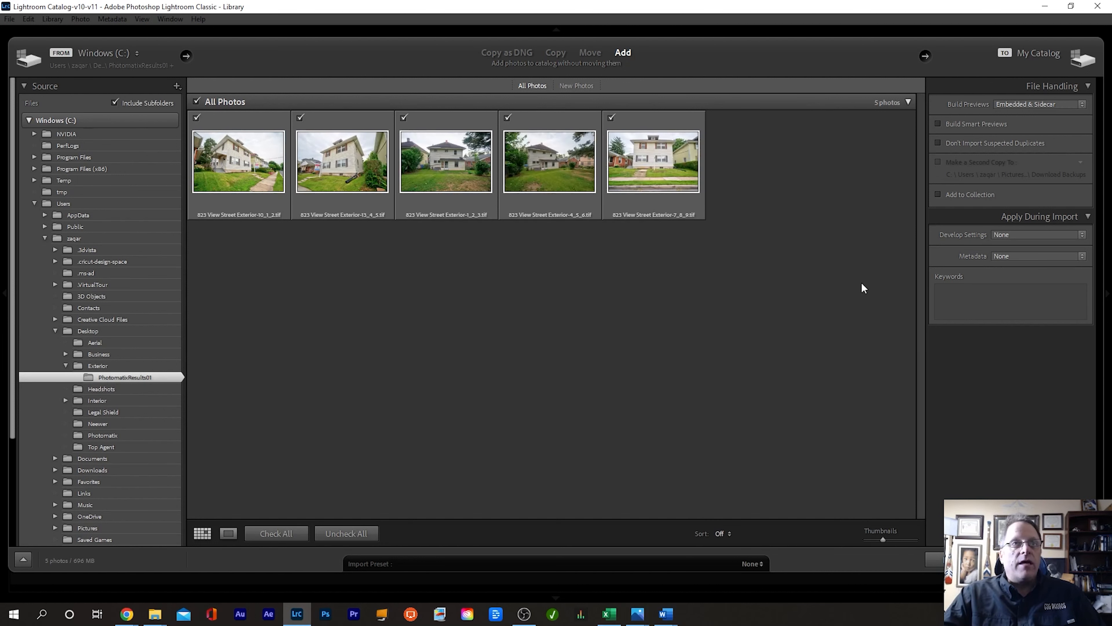
Step: Apply the Exterior Import develop preset and import the five merged photos
{"action": "left_click", "coordinate": [1040, 234]}
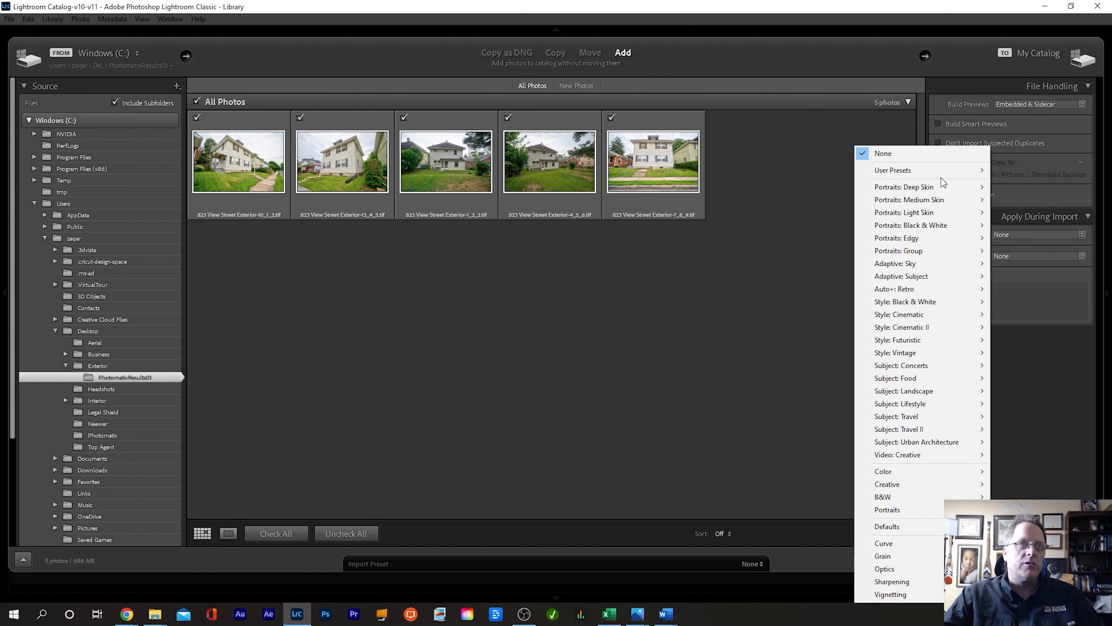
{"action": "mouse_move", "coordinate": [937, 170]}
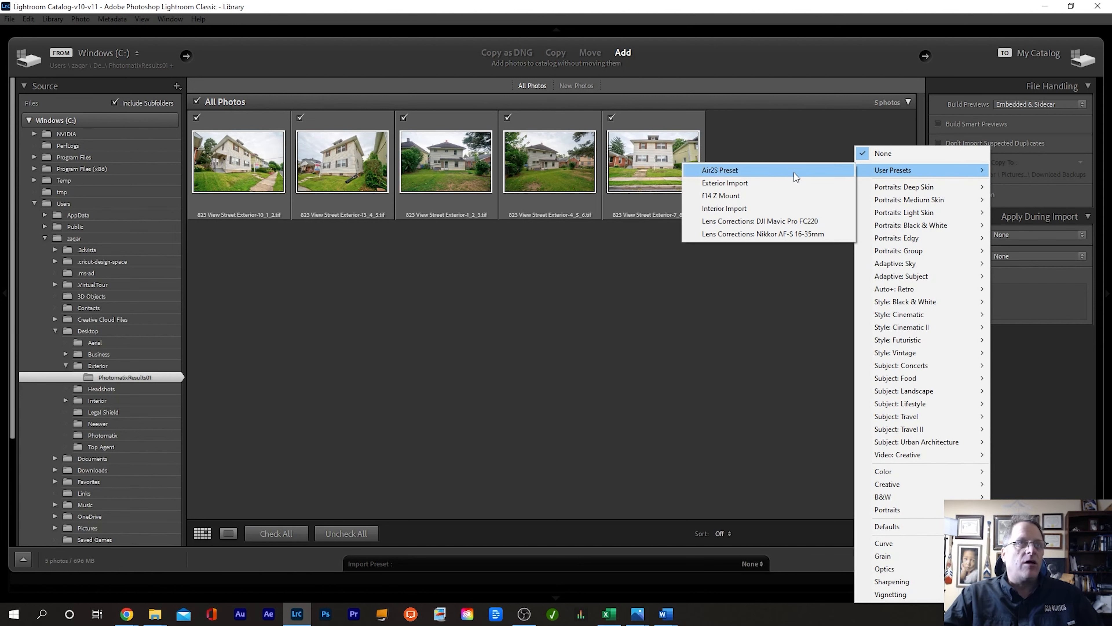
{"action": "left_click", "coordinate": [784, 184]}
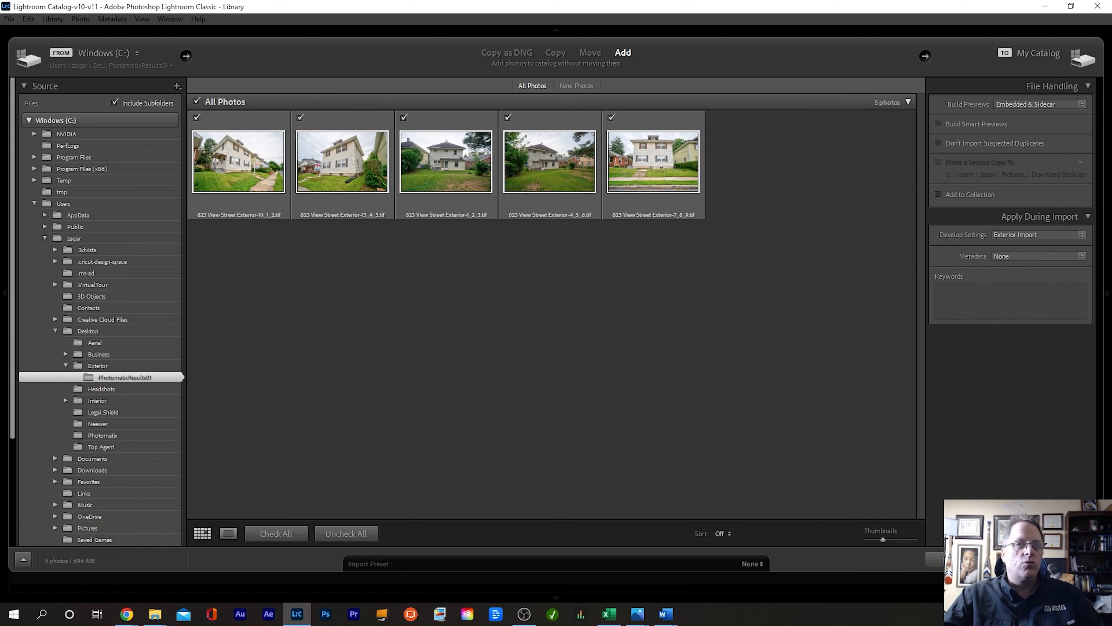
{"action": "left_click", "coordinate": [956, 559]}
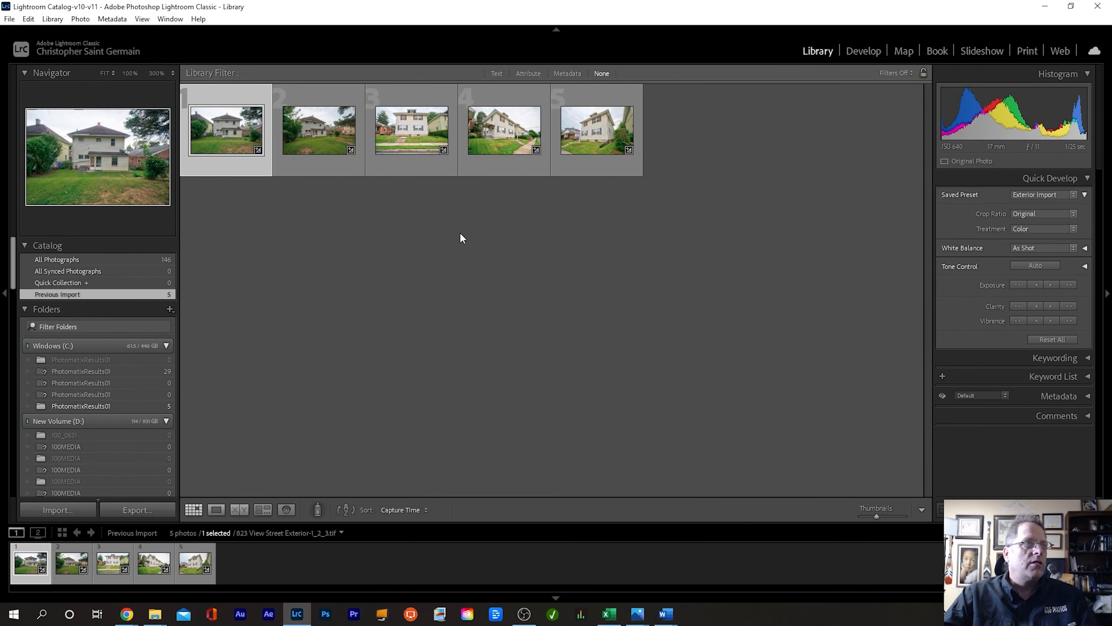
Step: Select all five exterior photos in Develop and lower Dehaze from +70 to +2
{"action": "key", "text": "ctrl+a"}
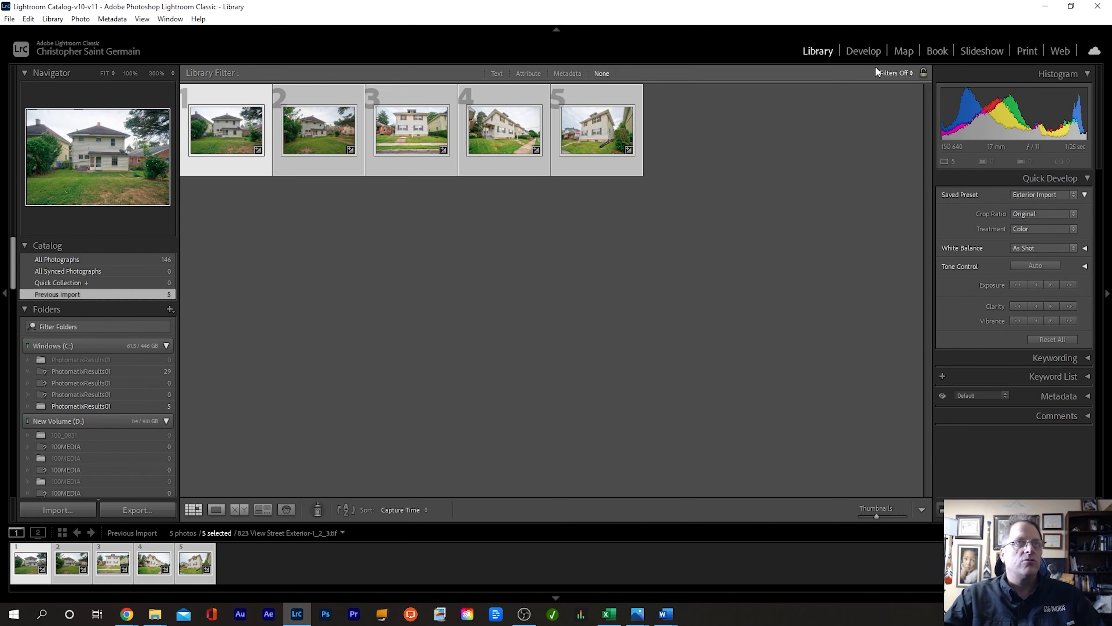
{"action": "left_click", "coordinate": [865, 50]}
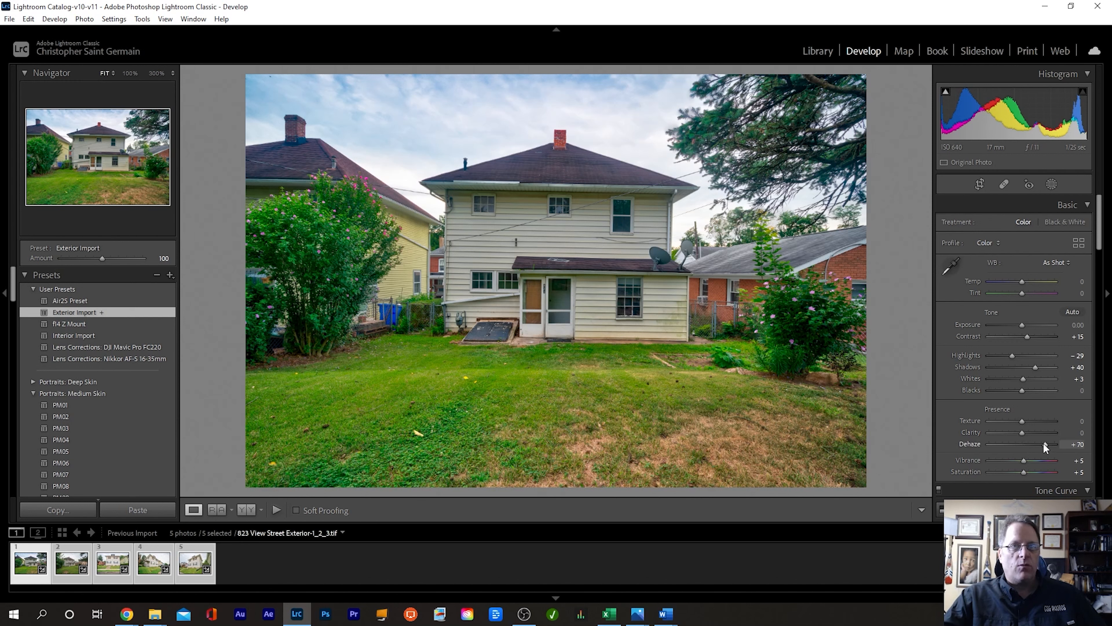
{"action": "left_click_drag", "start_coordinate": [1044, 442], "coordinate": [1022, 443]}
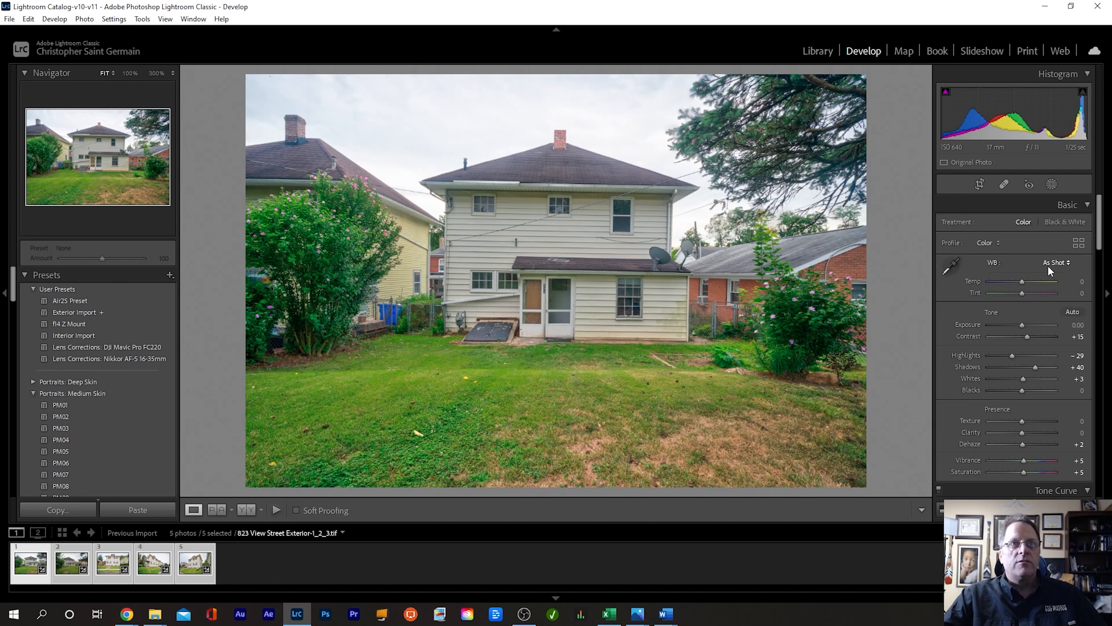
Step: Add a Select Sky mask and set Dehaze 68, Clarity 18, Texture 13, Highlights 16
{"action": "left_click", "coordinate": [1053, 186]}
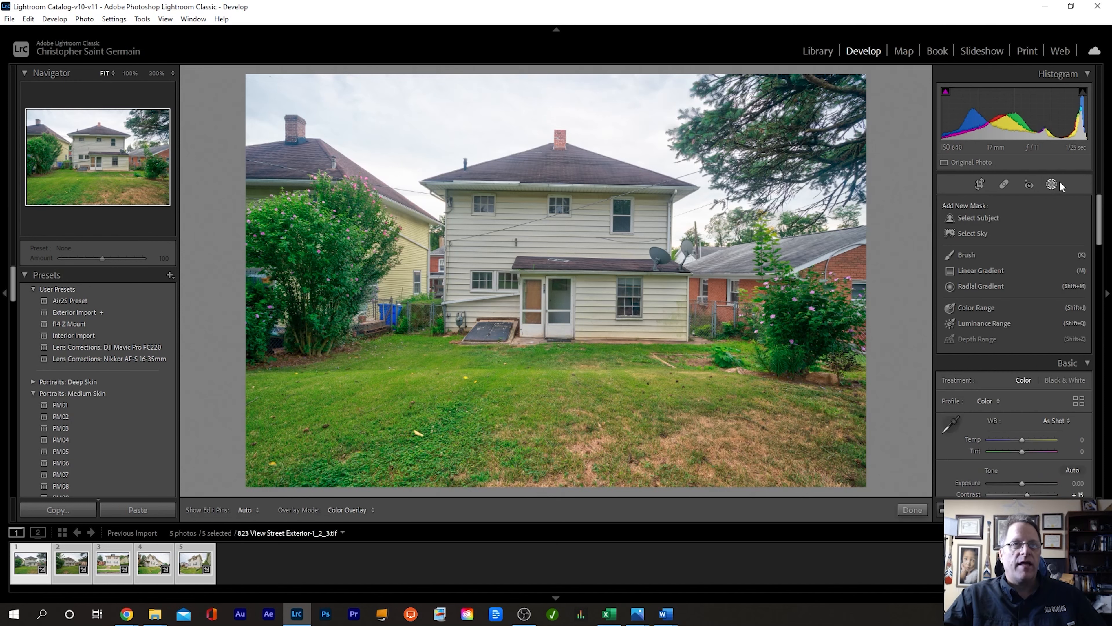
{"action": "left_click", "coordinate": [972, 233]}
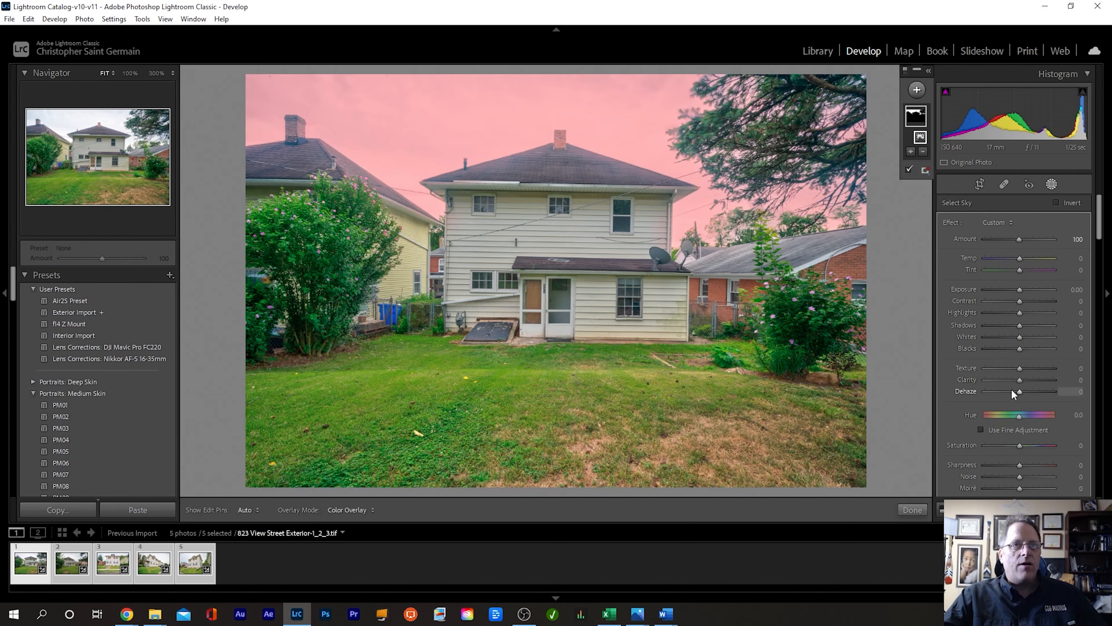
{"action": "mouse_move", "coordinate": [1019, 390]}
{"action": "left_mouse_down"}
{"action": "mouse_move", "coordinate": [1042, 390]}
{"action": "mouse_move", "coordinate": [1025, 379]}
{"action": "left_mouse_up"}
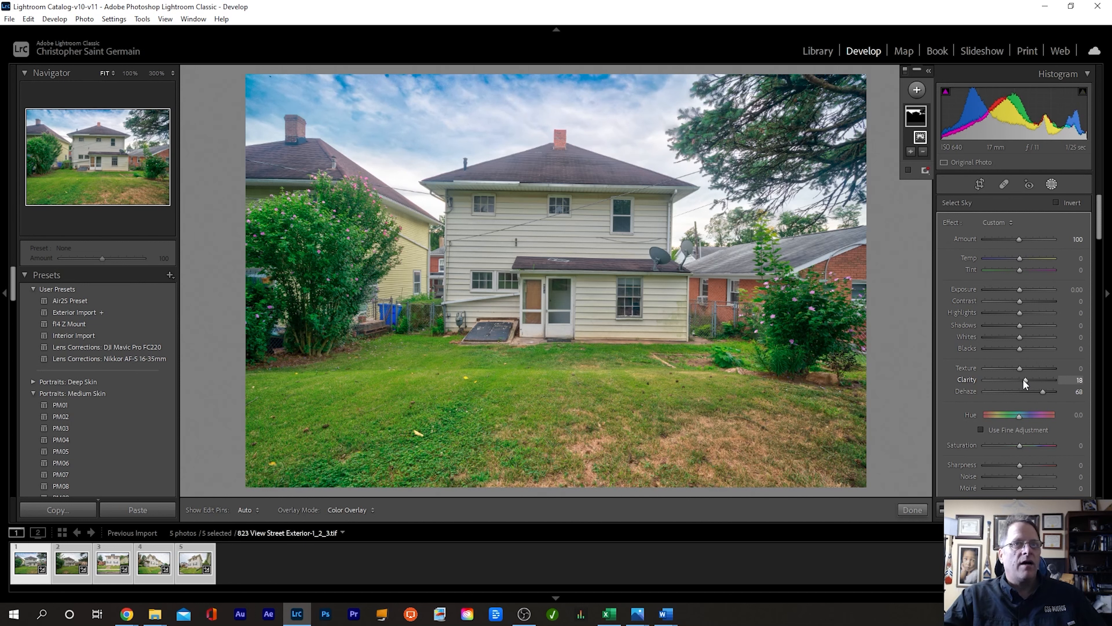
{"action": "left_click_drag", "start_coordinate": [1024, 367], "coordinate": [1023, 367]}
{"action": "mouse_move", "coordinate": [1017, 311]}
{"action": "left_mouse_down"}
{"action": "mouse_move", "coordinate": [1040, 301]}
{"action": "mouse_move", "coordinate": [1003, 304]}
{"action": "mouse_move", "coordinate": [1016, 306]}
{"action": "mouse_move", "coordinate": [1009, 290]}
{"action": "mouse_move", "coordinate": [1027, 292]}
{"action": "mouse_move", "coordinate": [1017, 294]}
{"action": "left_mouse_up"}
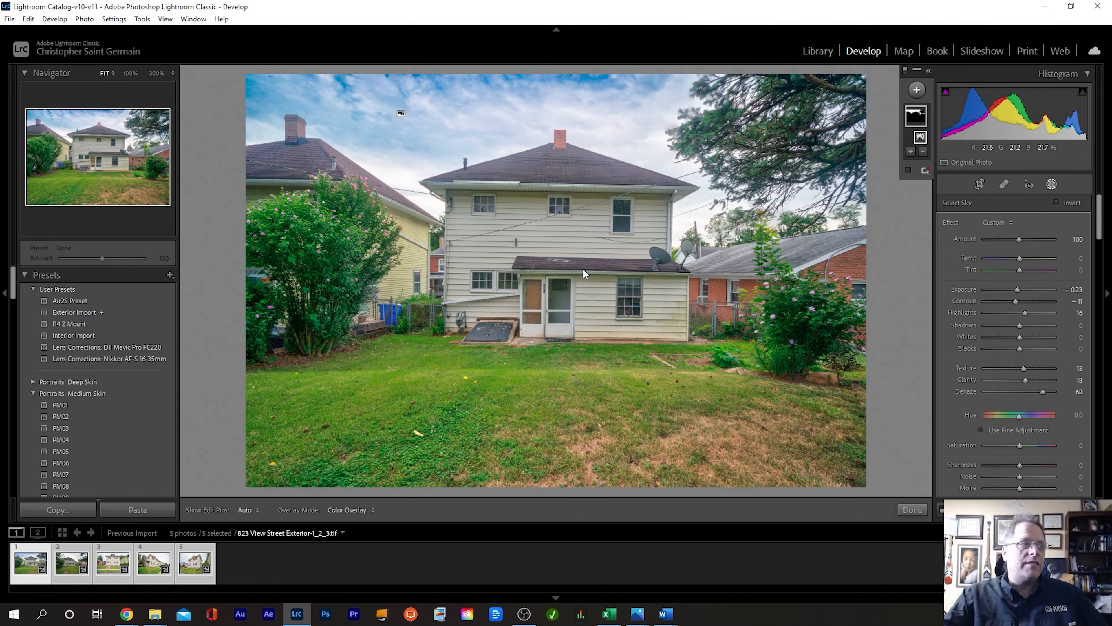
Step: Switch to the Exterior-4_5_6 photo and apply Upright Vertical to straighten its verticals
{"action": "left_click", "coordinate": [69, 568]}
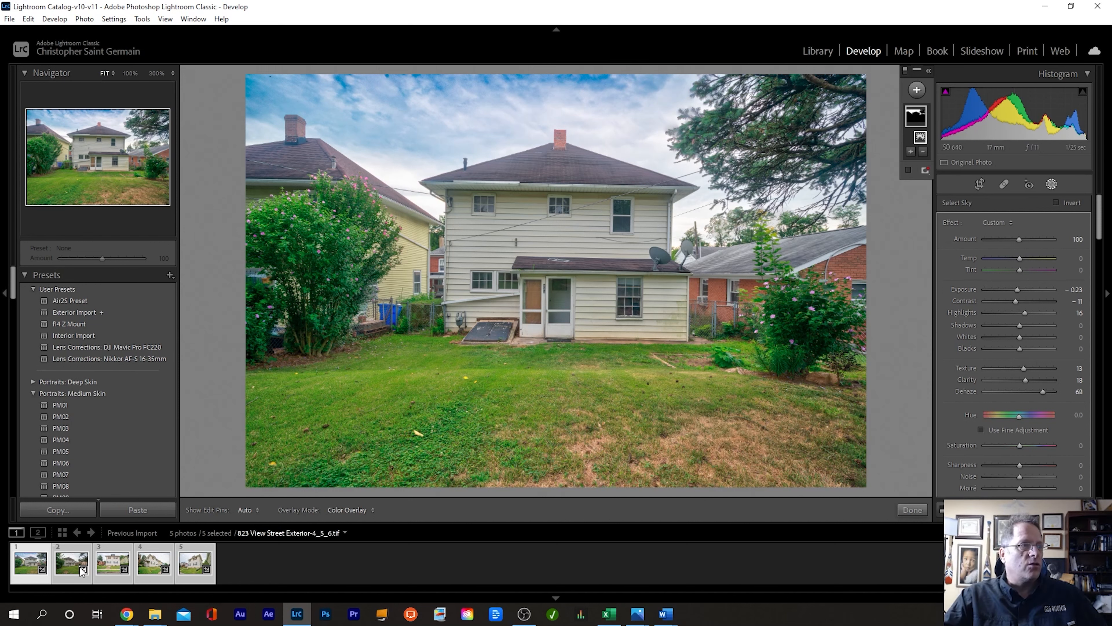
{"action": "left_click", "coordinate": [31, 564]}
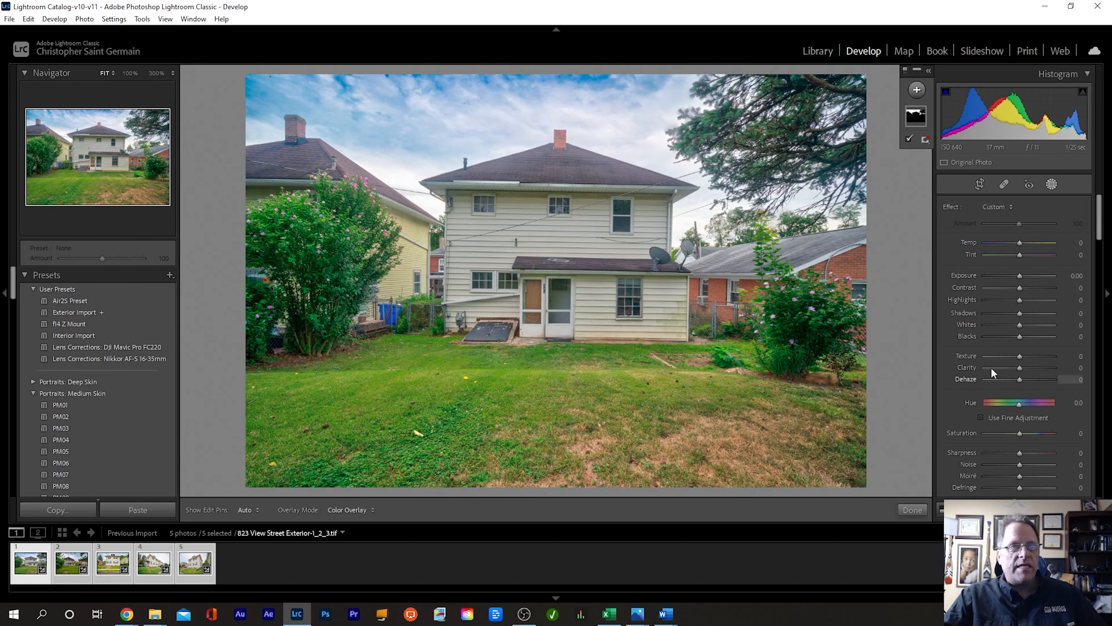
{"action": "left_click", "coordinate": [110, 562]}
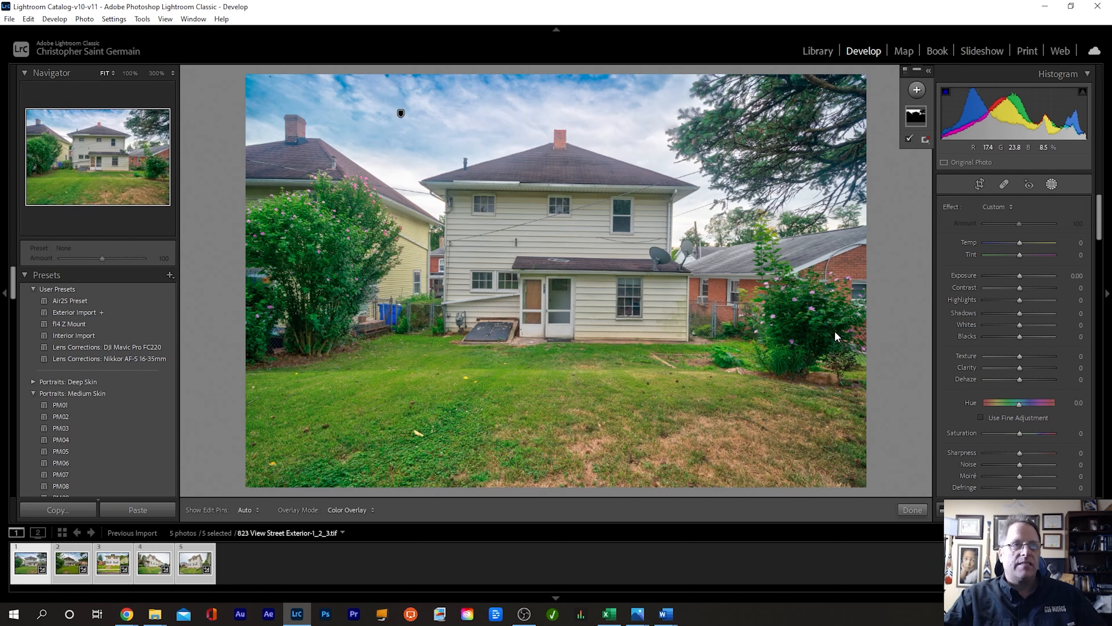
{"action": "scroll", "coordinate": [1015, 350], "scroll_direction": "down", "scroll_amount": 20}
{"action": "left_click", "coordinate": [1016, 282]}
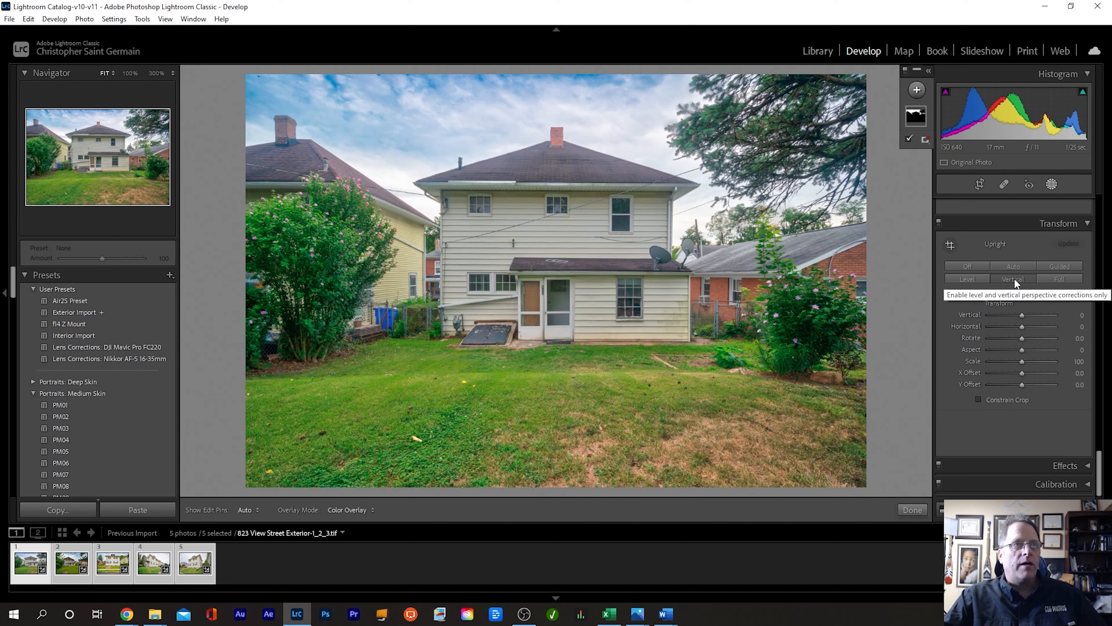
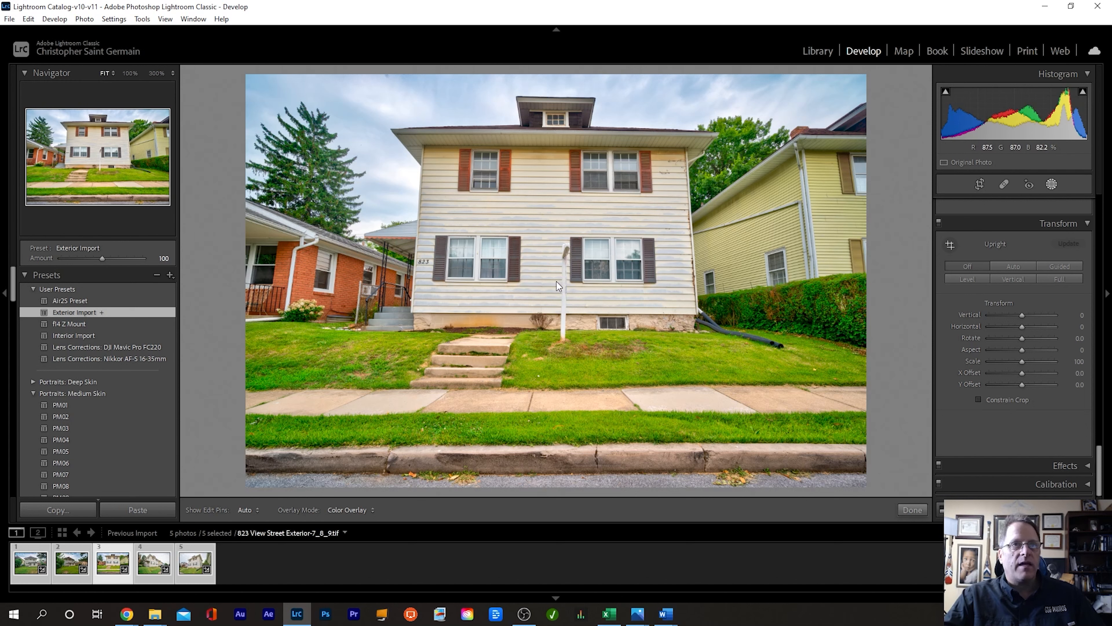
Step: Scroll the right panel to bring the Transform section into view
{"action": "scroll", "coordinate": [1077, 346], "scroll_direction": "up", "scroll_amount": 5}
{"action": "scroll", "coordinate": [1066, 349], "scroll_direction": "up", "scroll_amount": 10}
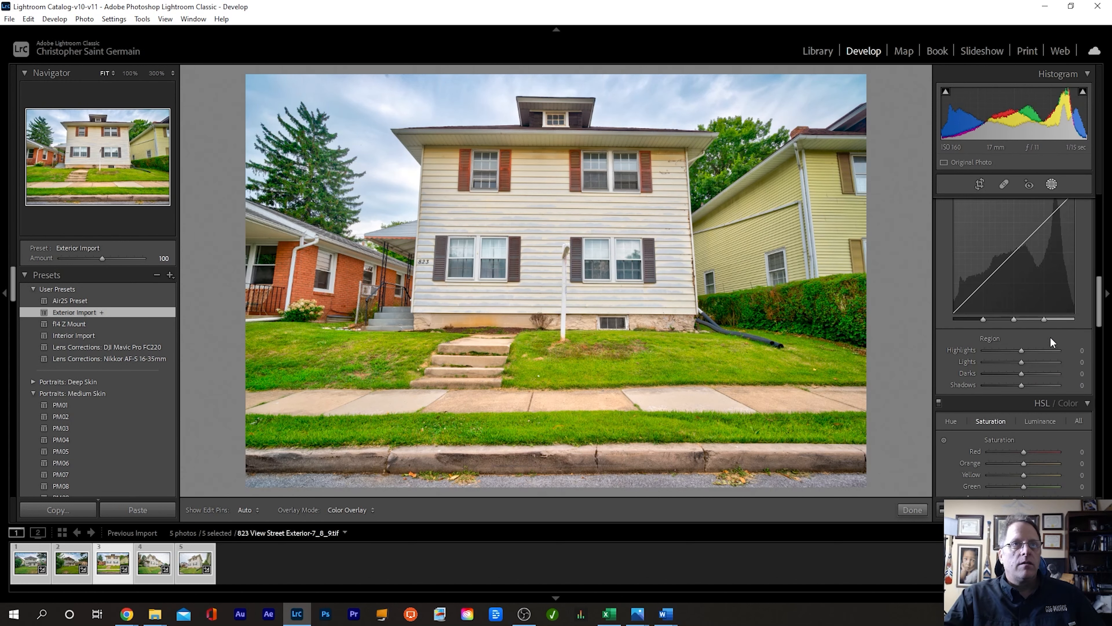
{"action": "scroll", "coordinate": [1049, 337], "scroll_direction": "down", "scroll_amount": 15}
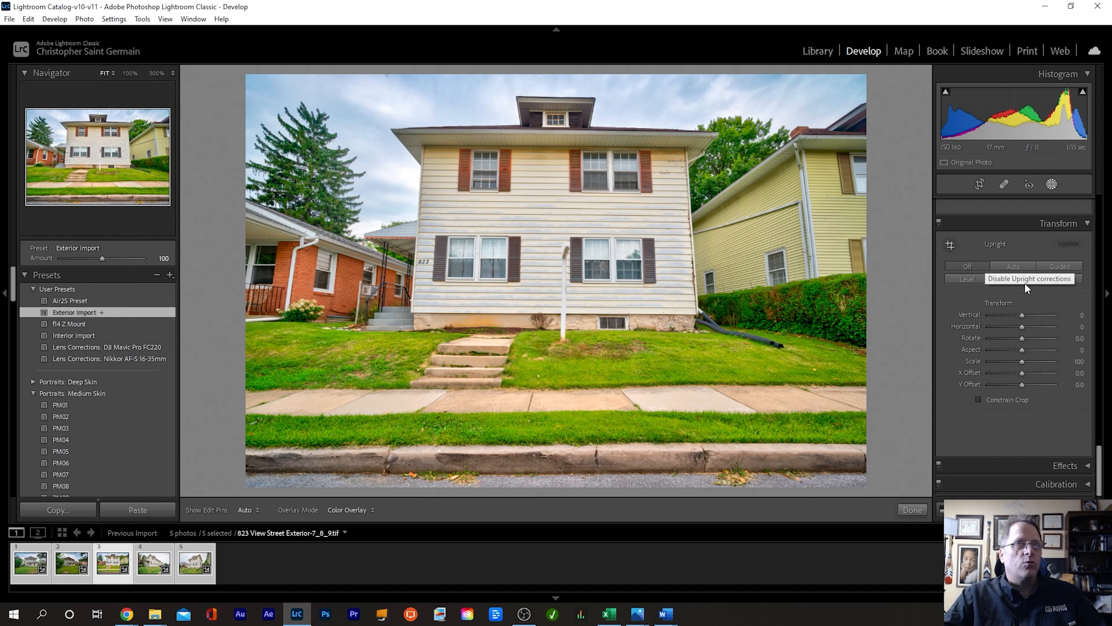
Step: Apply Upright Vertical, set Horizontal to +4, and enable Constrain Crop on the front view
{"action": "left_click", "coordinate": [1013, 279]}
{"action": "left_click_drag", "start_coordinate": [1022, 327], "coordinate": [1024, 327]}
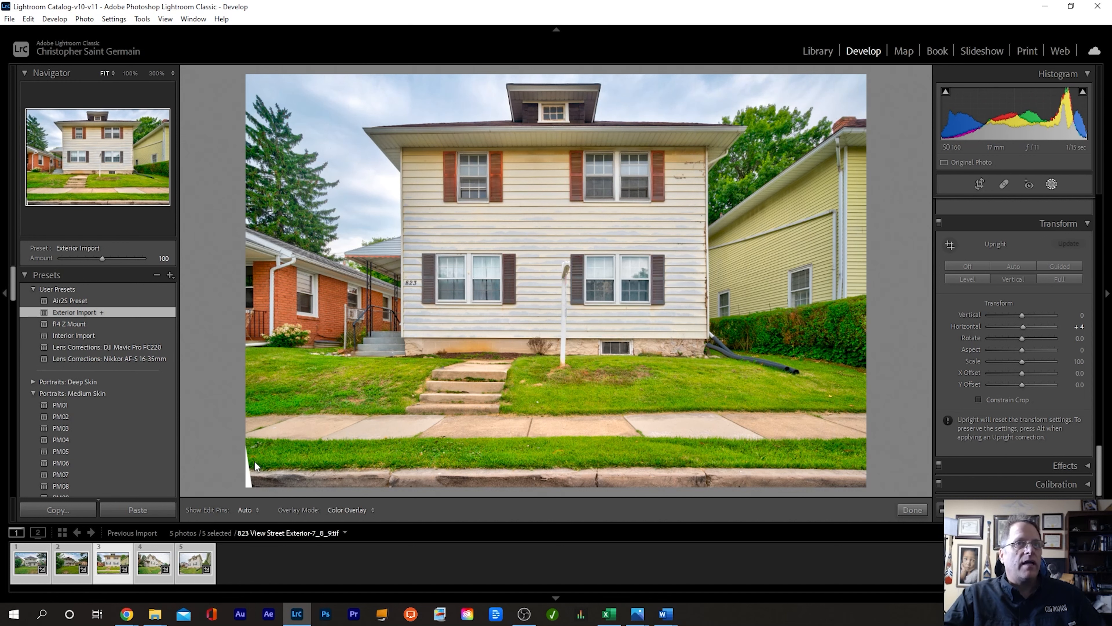
{"action": "left_click", "coordinate": [977, 401]}
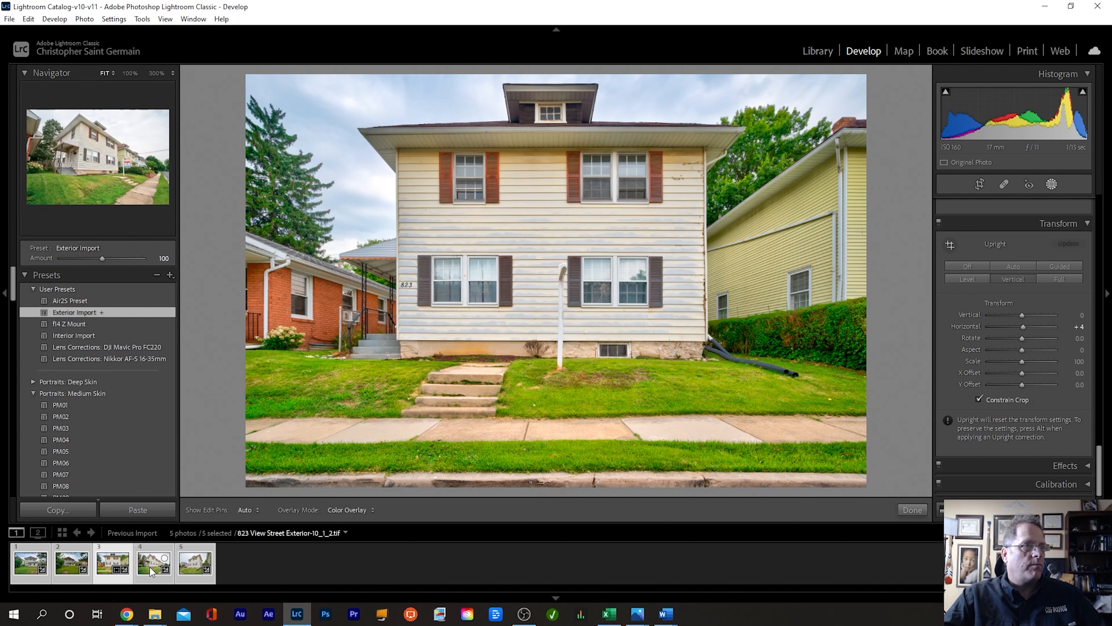
Step: Load the fifth photo, the Exterior-13_4_5 corner view, from the filmstrip
{"action": "left_click", "coordinate": [150, 567]}
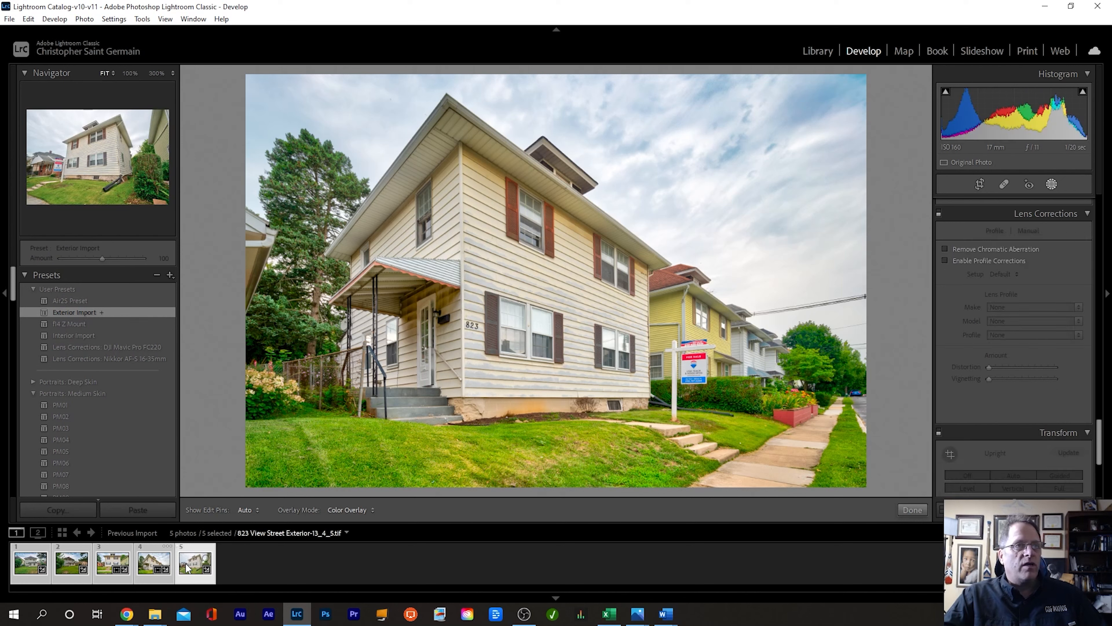
{"action": "left_click", "coordinate": [195, 563]}
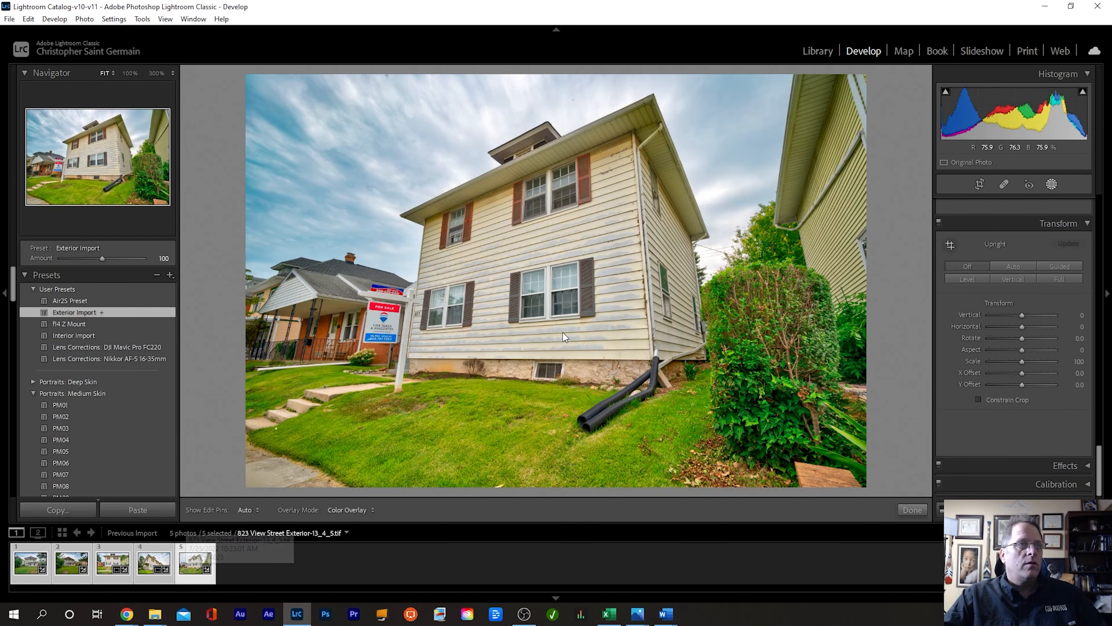
Step: Apply Upright Full to the corner view with Constrain Crop turned off
{"action": "left_click", "coordinate": [1017, 279]}
{"action": "left_click", "coordinate": [978, 399]}
{"action": "left_click", "coordinate": [980, 184]}
{"action": "left_click", "coordinate": [978, 399]}
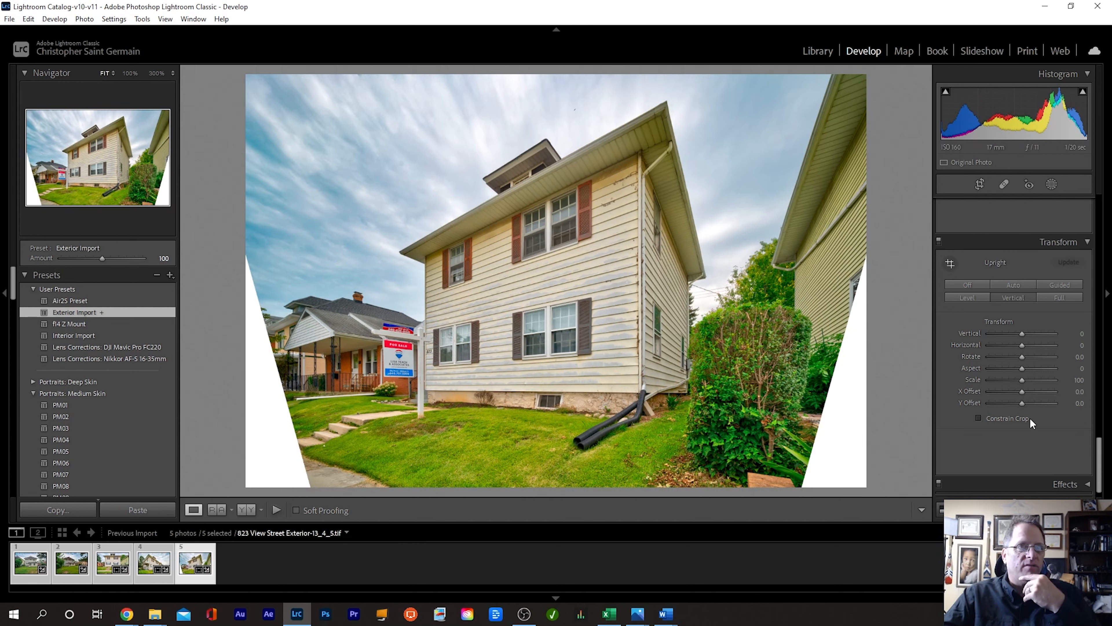
Step: Switch the corner view to Guided Upright for custom perspective guides
{"action": "left_click", "coordinate": [1060, 285]}
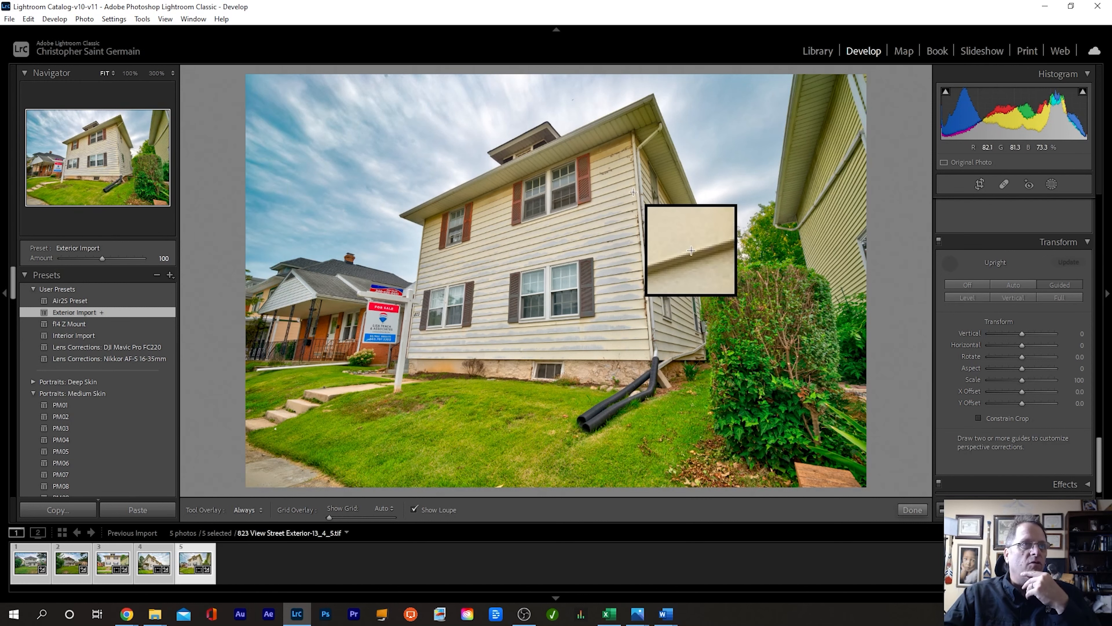
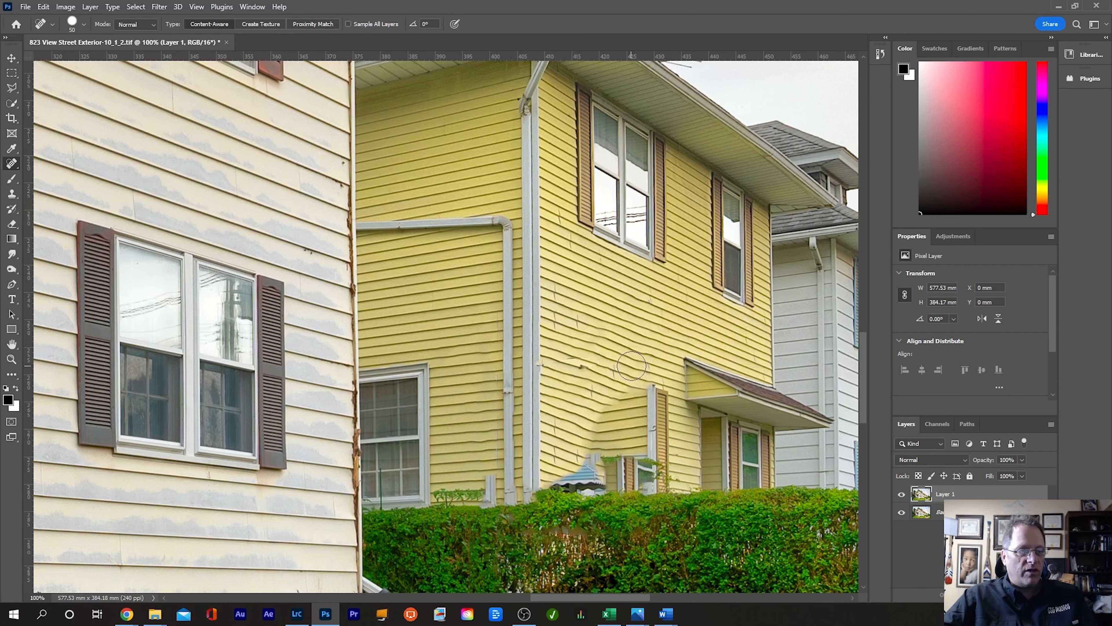
Step: Clone the upper window and shutters onto the blank lower wall with the Clone Stamp
{"action": "key", "text": "s"}
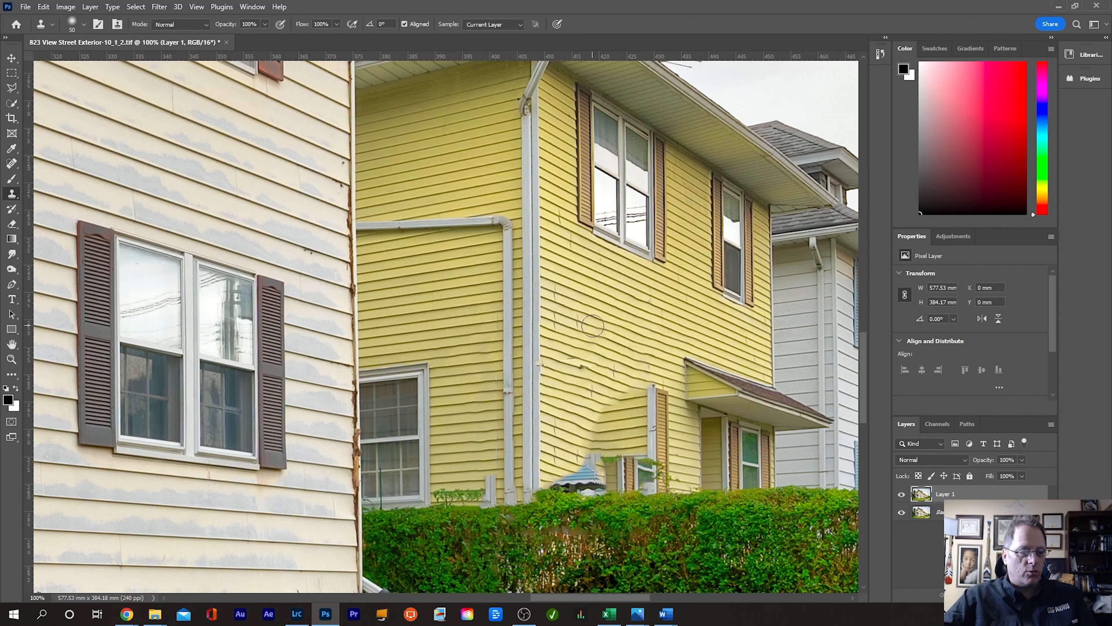
{"action": "key", "text": "j"}
{"action": "key", "text": "s"}
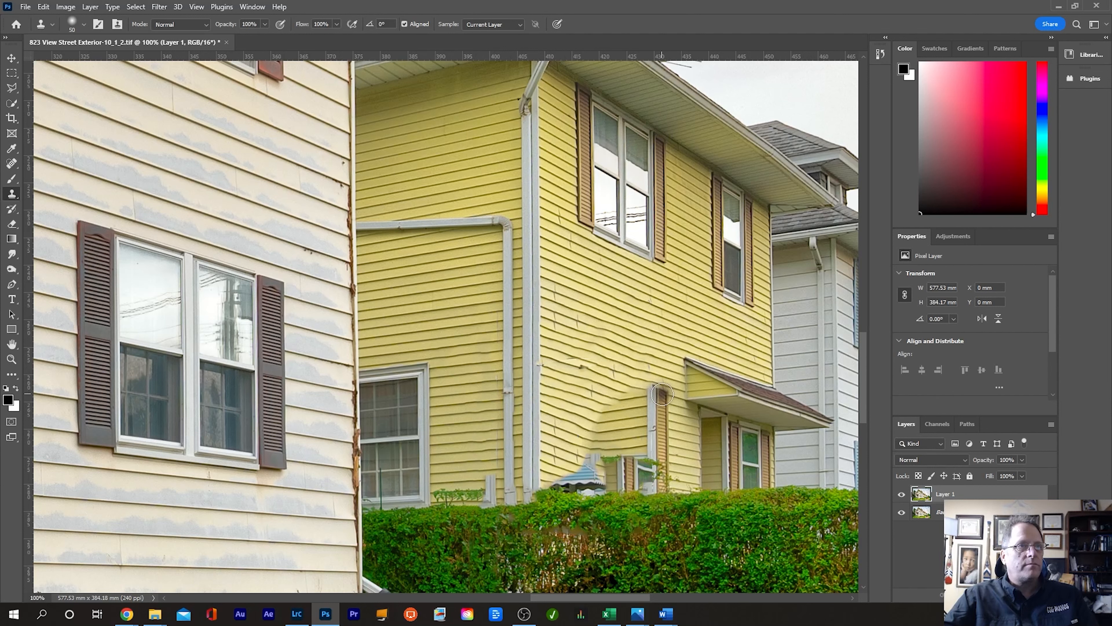
{"action": "mouse_move", "coordinate": [661, 394]}
{"action": "left_mouse_down"}
{"action": "mouse_move", "coordinate": [616, 477]}
{"action": "mouse_move", "coordinate": [560, 482]}
{"action": "mouse_move", "coordinate": [623, 471]}
{"action": "mouse_move", "coordinate": [590, 463]}
{"action": "mouse_move", "coordinate": [604, 436]}
{"action": "mouse_move", "coordinate": [589, 459]}
{"action": "mouse_move", "coordinate": [598, 438]}
{"action": "mouse_move", "coordinate": [586, 379]}
{"action": "mouse_move", "coordinate": [630, 442]}
{"action": "left_mouse_up"}
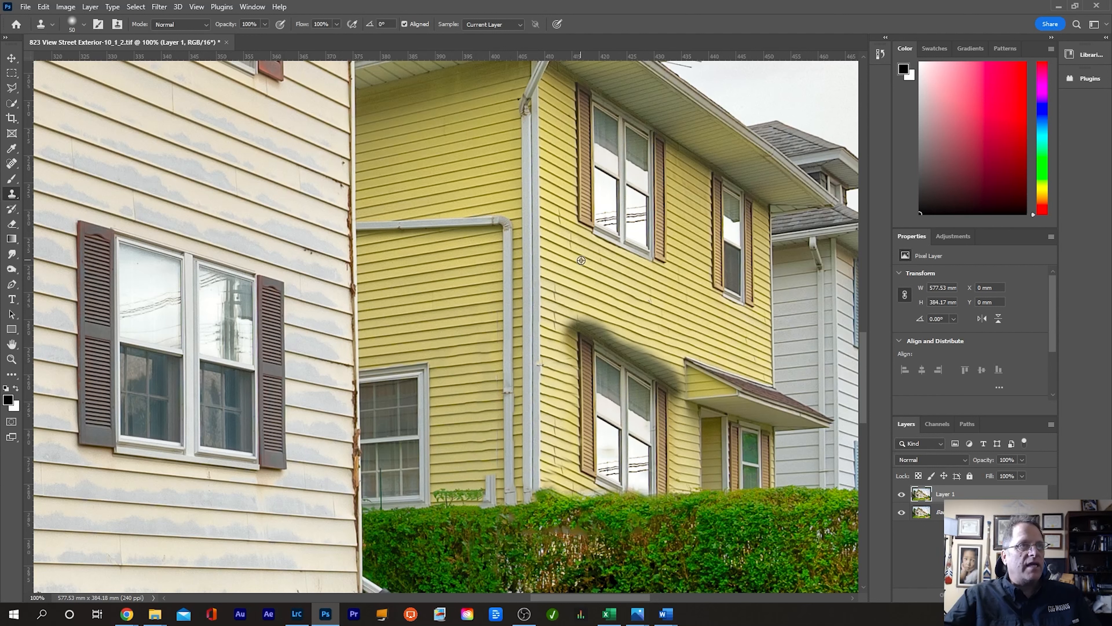
Step: Clone clean siding over the shadow above the lower window, then undo the strokes
{"action": "left_click", "coordinate": [581, 260], "text": "alt"}
{"action": "left_click_drag", "start_coordinate": [573, 314], "coordinate": [678, 377]}
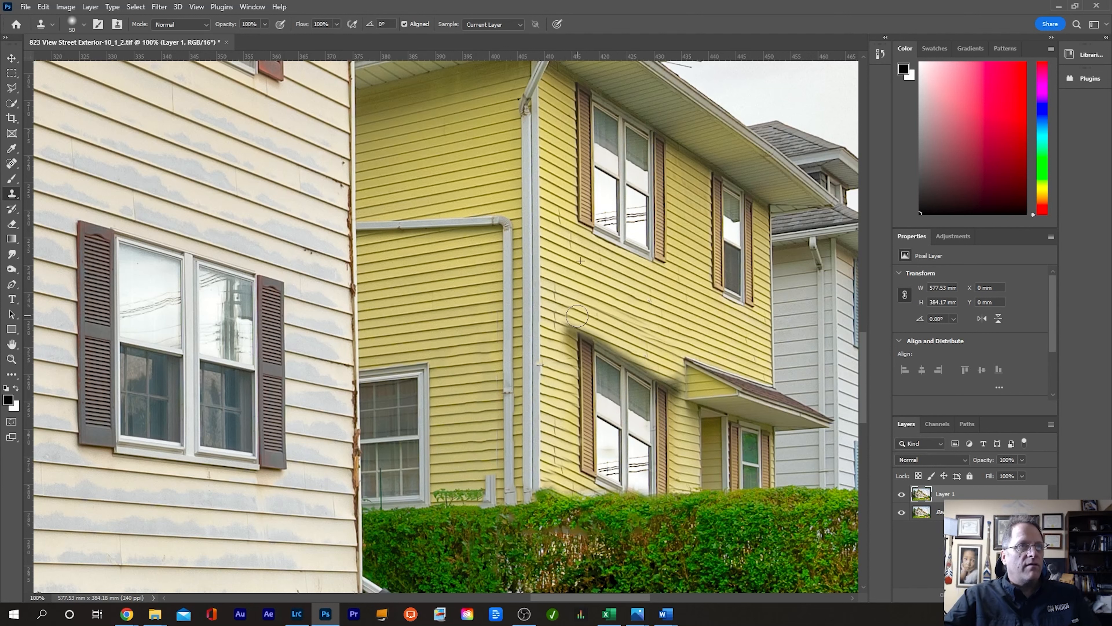
{"action": "mouse_move", "coordinate": [565, 314]}
{"action": "left_mouse_down"}
{"action": "mouse_move", "coordinate": [565, 354]}
{"action": "mouse_move", "coordinate": [564, 311]}
{"action": "mouse_move", "coordinate": [663, 317]}
{"action": "left_mouse_up"}
{"action": "key", "text": "ctrl+z"}
{"action": "key", "text": "ctrl+z"}
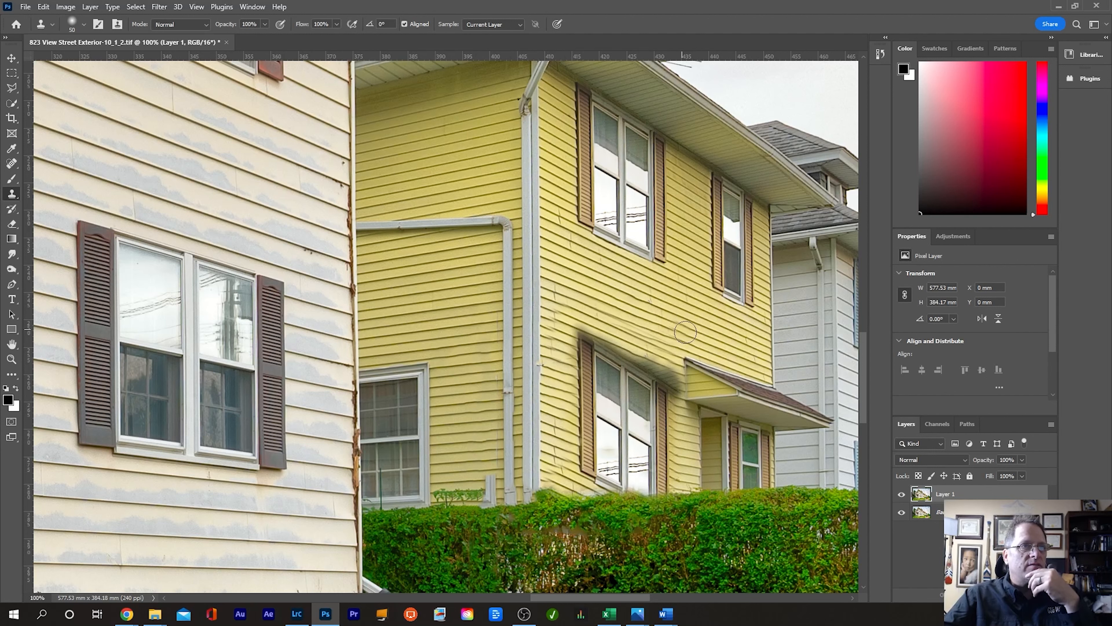
Step: Redo the siding clone over the shadow with a 20 px brush
{"action": "key", "text": "bracketleft"}
{"action": "key", "text": "bracketleft"}
{"action": "key", "text": "bracketleft"}
{"action": "key", "text": "bracketleft"}
{"action": "key", "text": "bracketleft"}
{"action": "key", "text": "bracketleft"}
{"action": "left_click", "coordinate": [634, 299], "text": "alt"}
{"action": "mouse_move", "coordinate": [630, 355]}
{"action": "left_mouse_down"}
{"action": "mouse_move", "coordinate": [675, 382]}
{"action": "mouse_move", "coordinate": [680, 405]}
{"action": "left_mouse_up"}
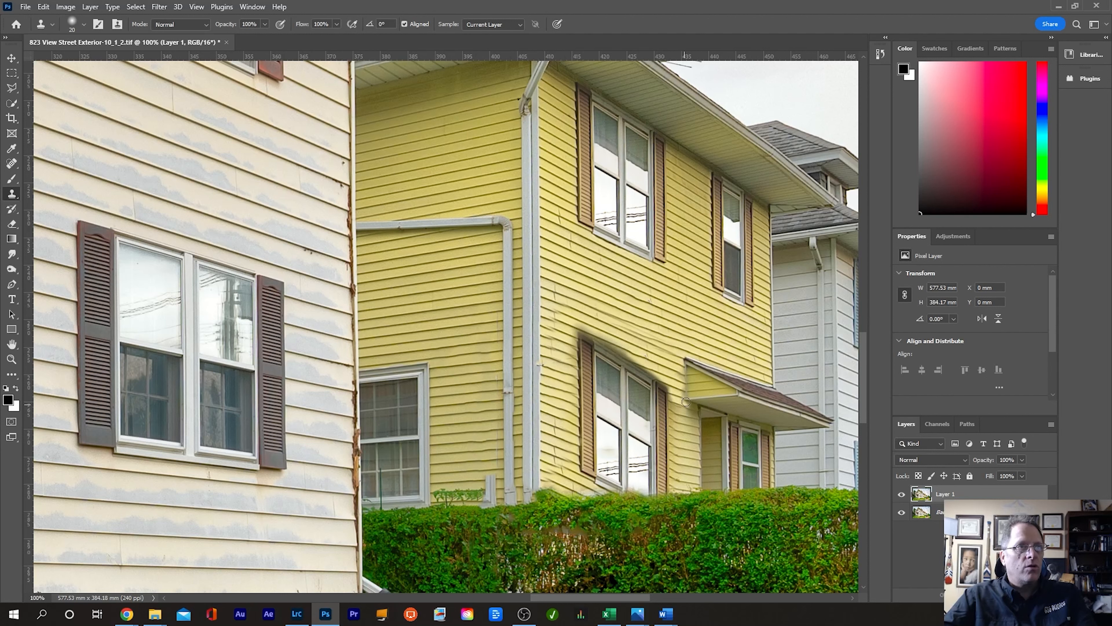
Step: Fit the photo on screen, save it and close it back to Lightroom
{"action": "double_click", "coordinate": [12, 343]}
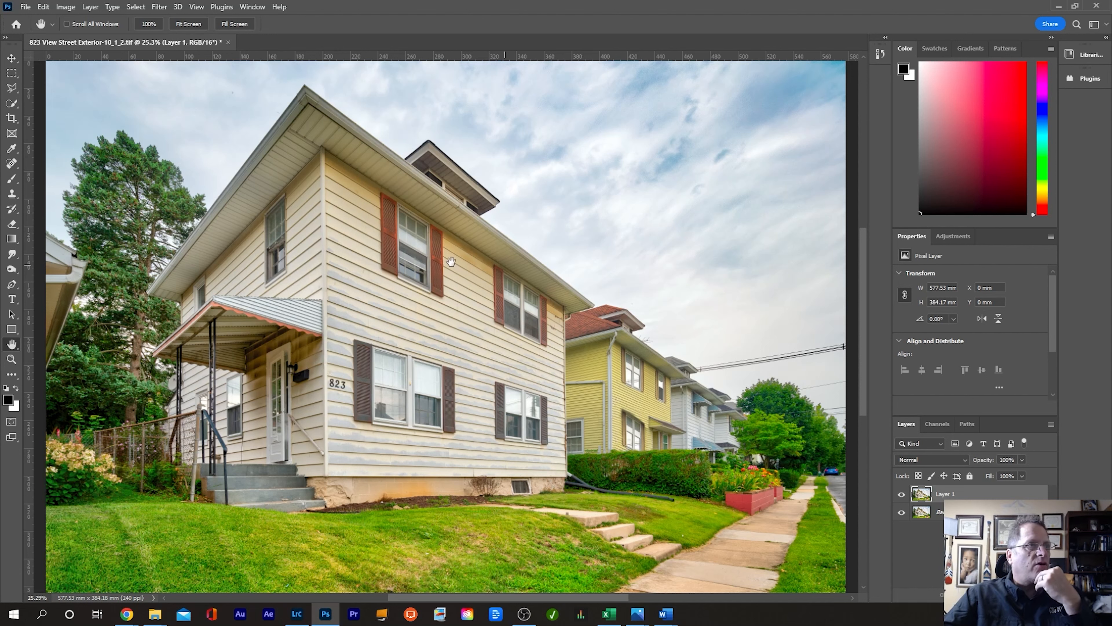
{"action": "key", "text": "ctrl+s"}
{"action": "left_click", "coordinate": [297, 613]}
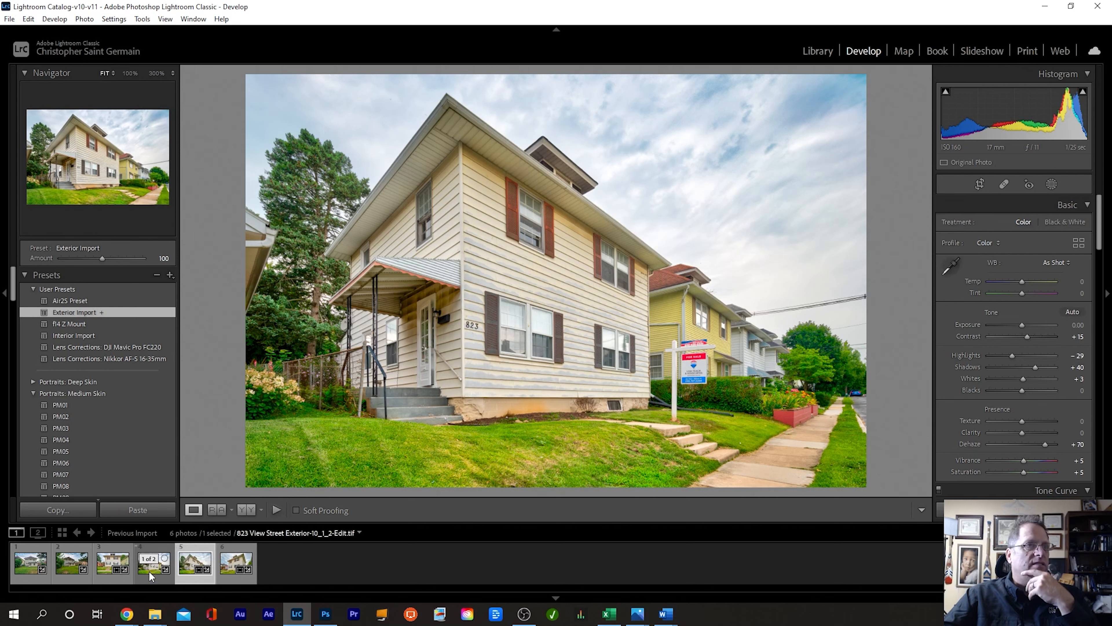
Step: Remove the extra Exterior-10_1_2 copy from the catalog only, then select all five photos
{"action": "left_click", "coordinate": [150, 572]}
{"action": "left_click", "coordinate": [178, 574]}
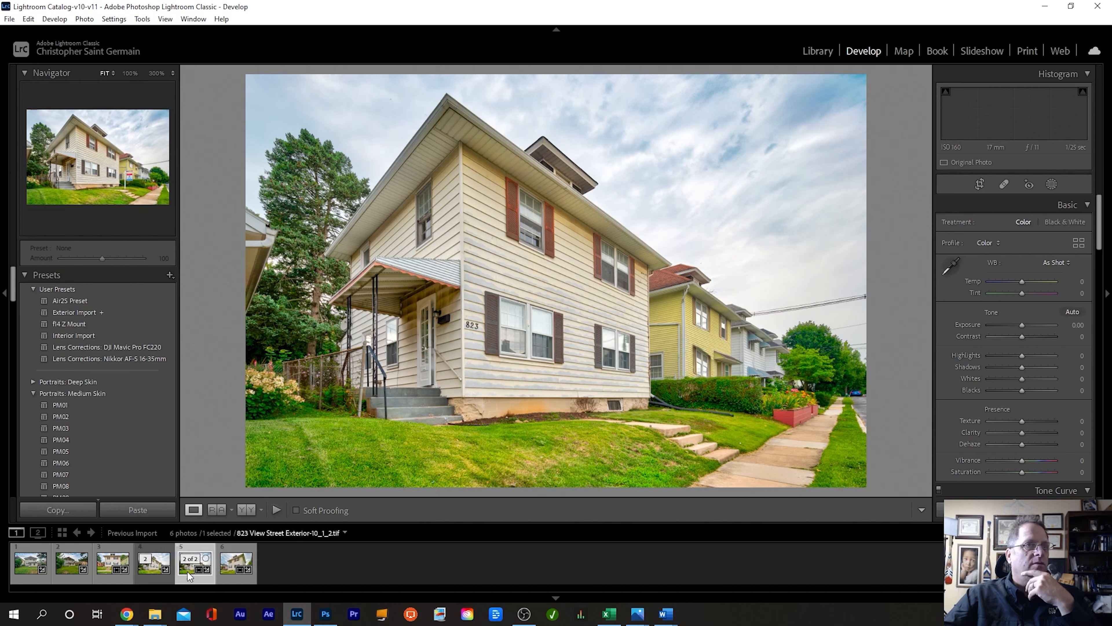
{"action": "left_click", "coordinate": [147, 570]}
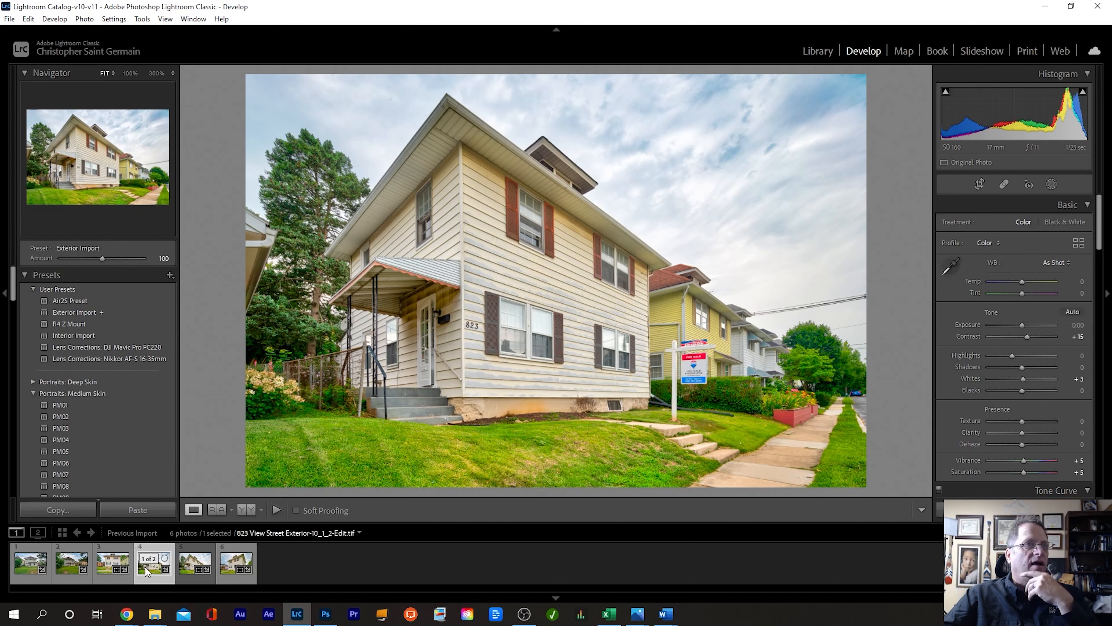
{"action": "key", "text": "Delete"}
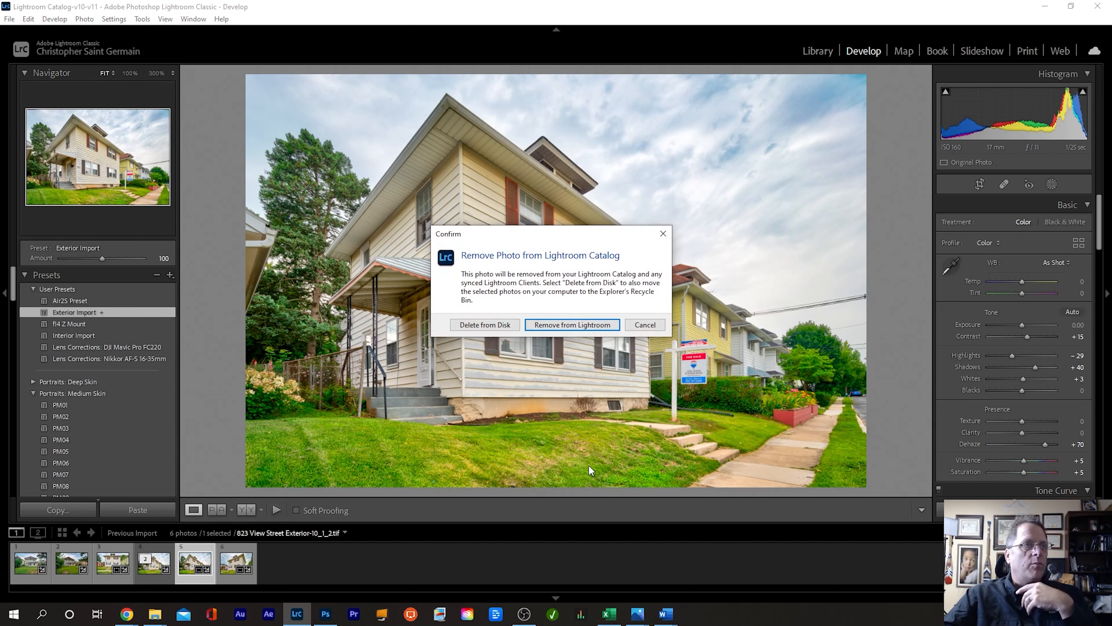
{"action": "left_click", "coordinate": [584, 325]}
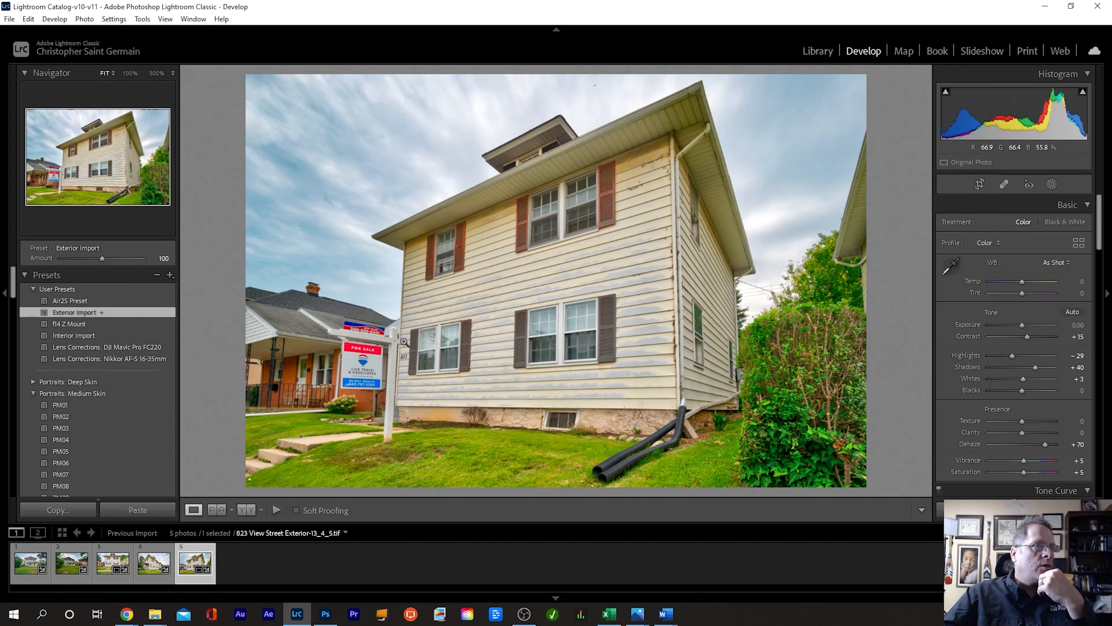
{"action": "key", "text": "ctrl+a"}
Step: Heal the bird speck above the roof at 100% with Spot Removal, then open Export
{"action": "left_click", "coordinate": [595, 87]}
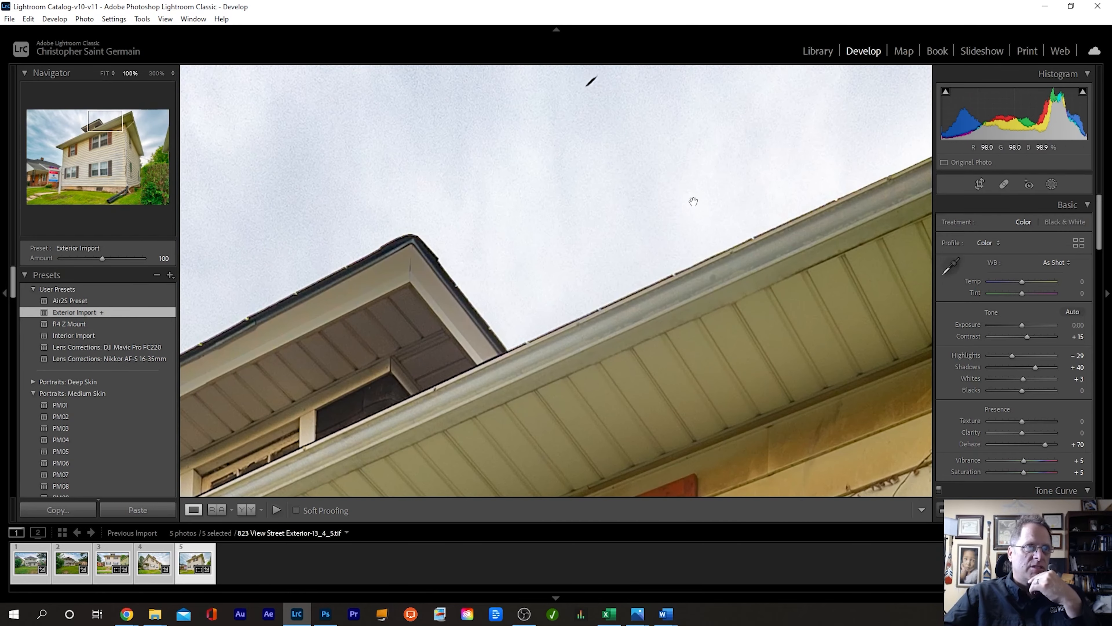
{"action": "key", "text": "q"}
{"action": "left_click", "coordinate": [591, 81]}
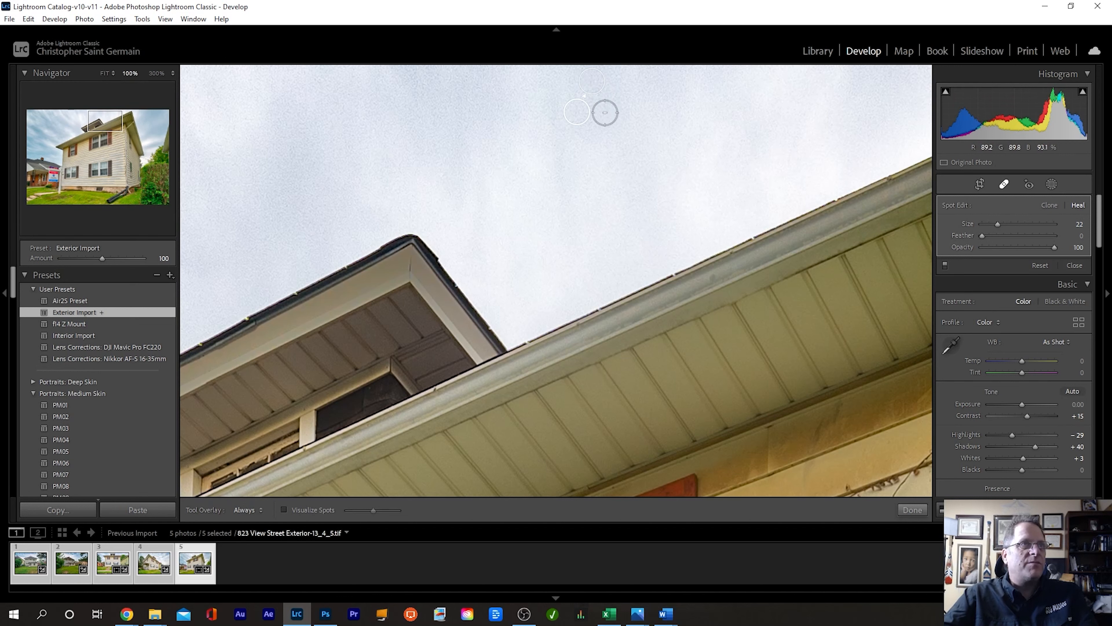
{"action": "mouse_move", "coordinate": [578, 112]}
{"action": "left_mouse_down"}
{"action": "mouse_move", "coordinate": [577, 171]}
{"action": "mouse_move", "coordinate": [734, 351]}
{"action": "mouse_move", "coordinate": [722, 358]}
{"action": "mouse_move", "coordinate": [568, 139]}
{"action": "left_mouse_up"}
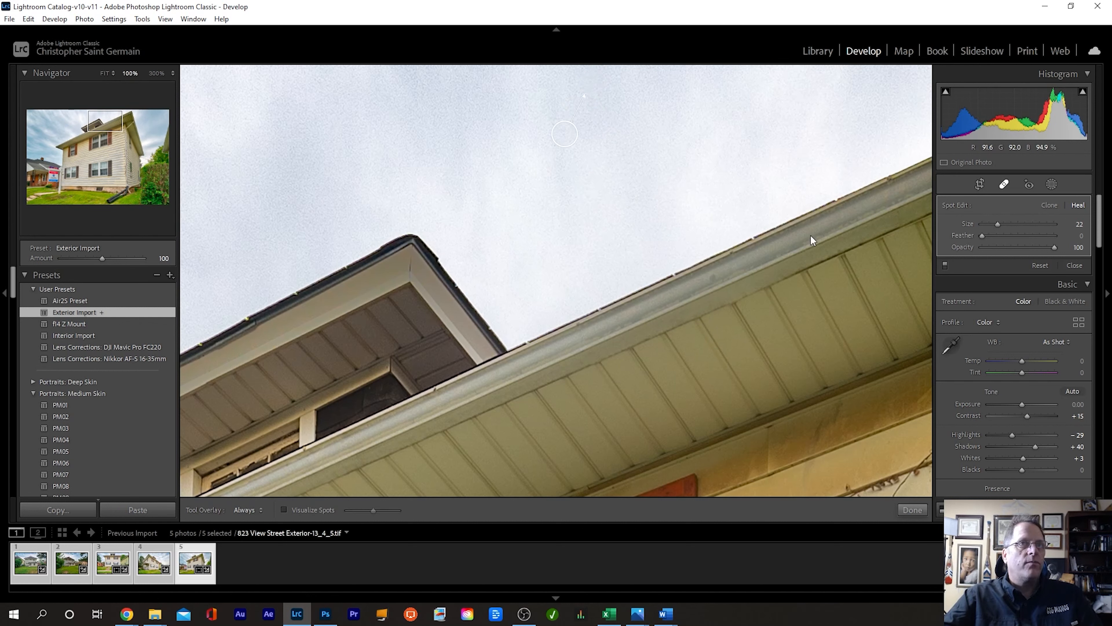
{"action": "left_click", "coordinate": [1005, 185]}
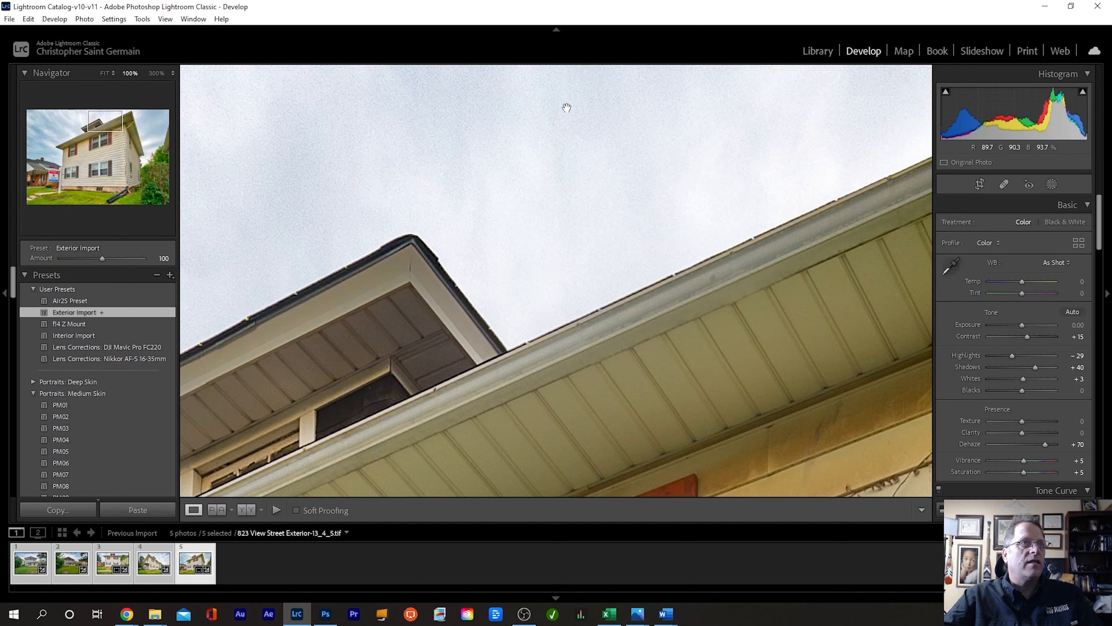
{"action": "left_click", "coordinate": [742, 232]}
{"action": "key", "text": "ctrl+shift+e"}
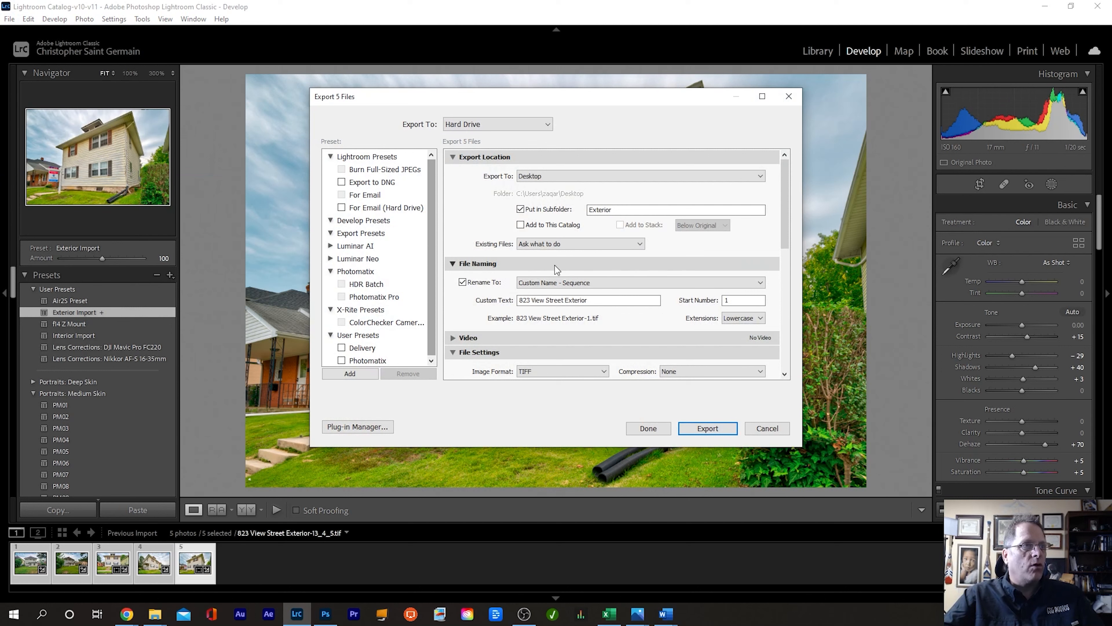
{"action": "triple_click", "coordinate": [567, 300]}
{"action": "right_click", "coordinate": [568, 300]}
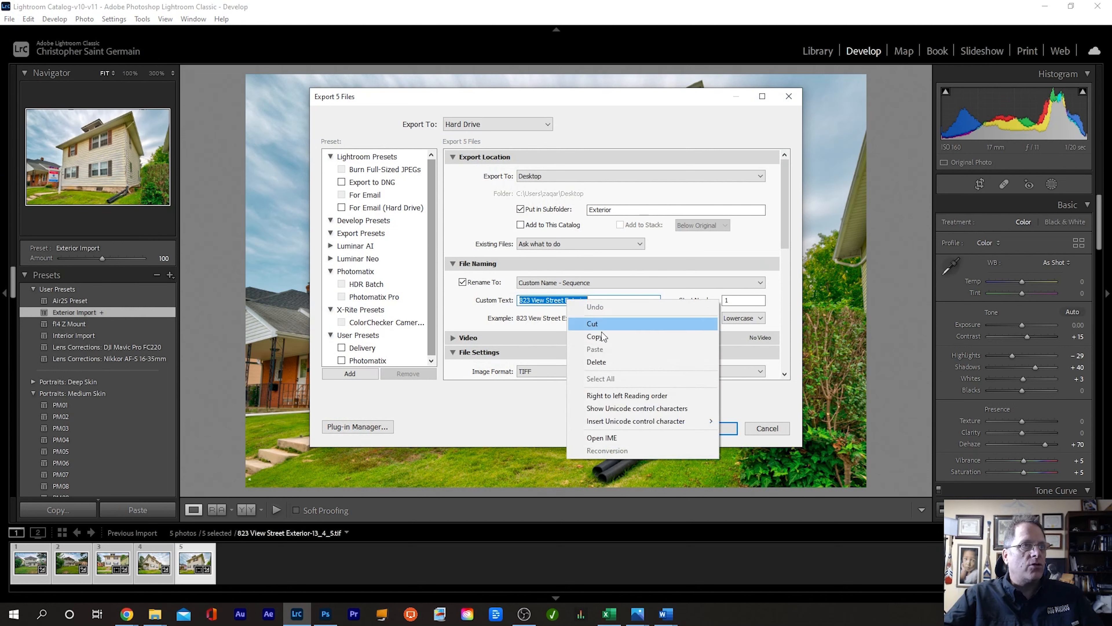
{"action": "left_click", "coordinate": [580, 337]}
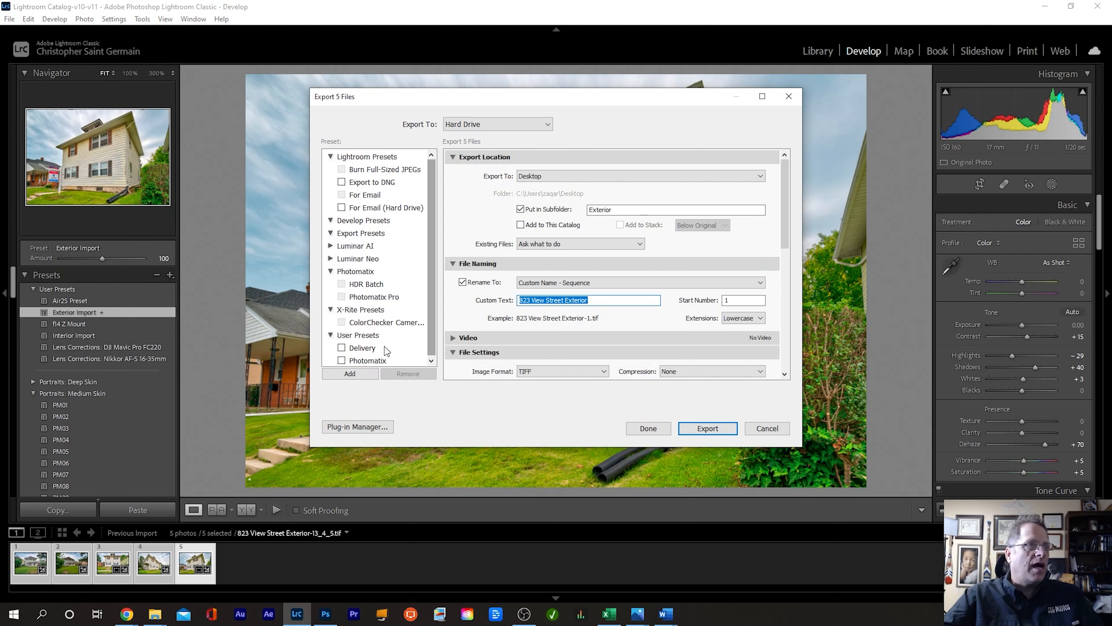
Step: Apply the Delivery preset (JPEG quality 100, Final subfolder) and export the five photos
{"action": "left_click", "coordinate": [362, 349]}
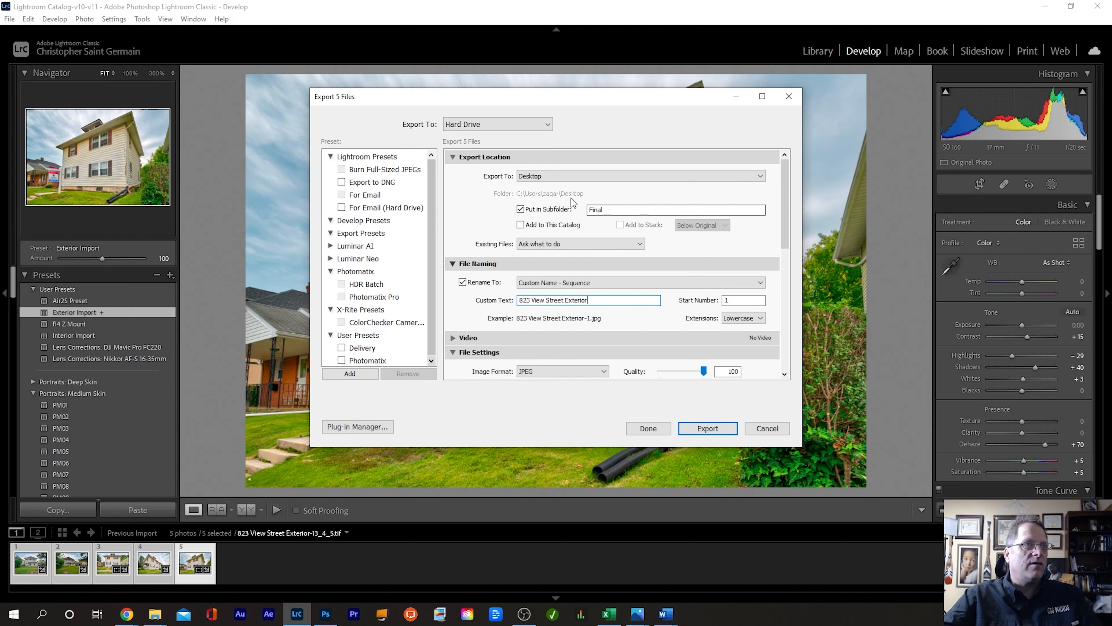
{"action": "left_click", "coordinate": [708, 428]}
{"action": "left_click", "coordinate": [818, 51]}
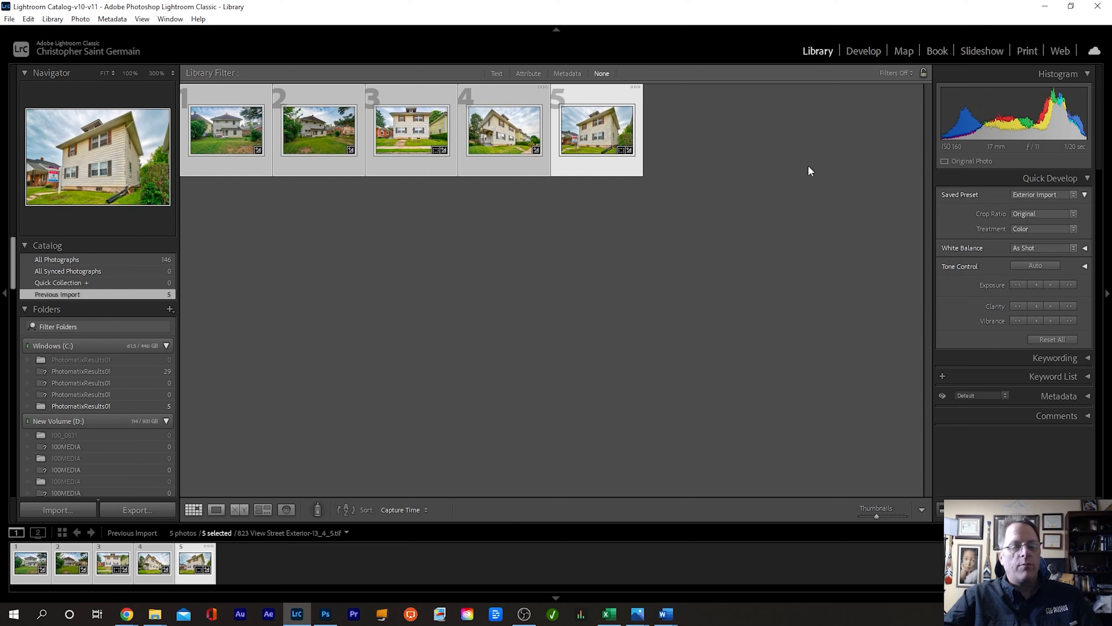
Step: Remove the five exterior photos from the catalog and pick the Interior > PhotomatixResults01 folder
{"action": "key", "text": "Delete"}
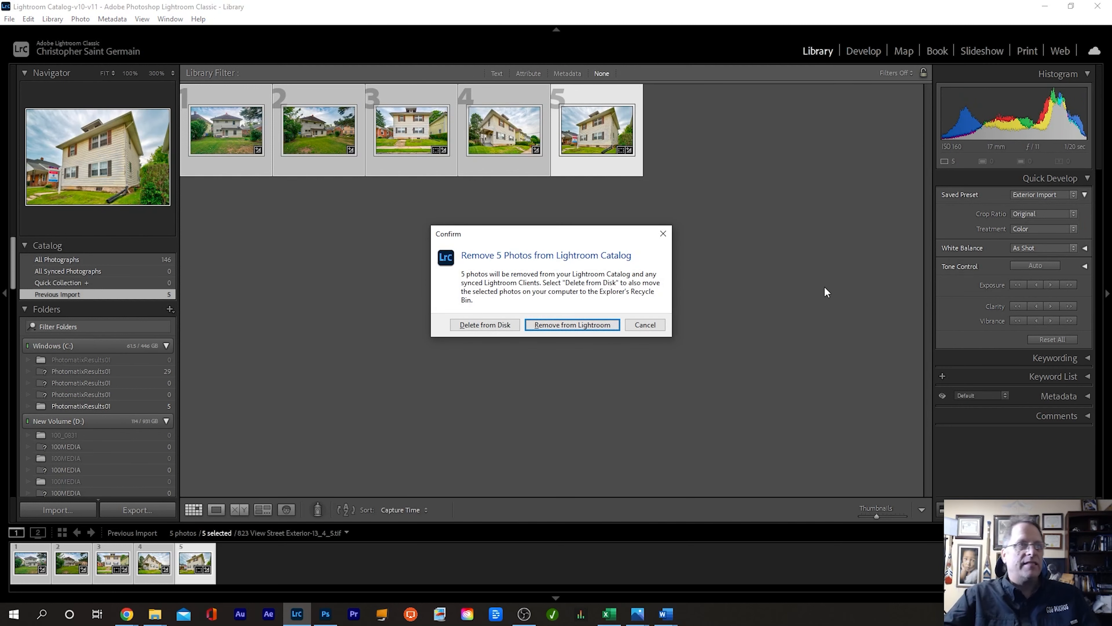
{"action": "left_click", "coordinate": [577, 321]}
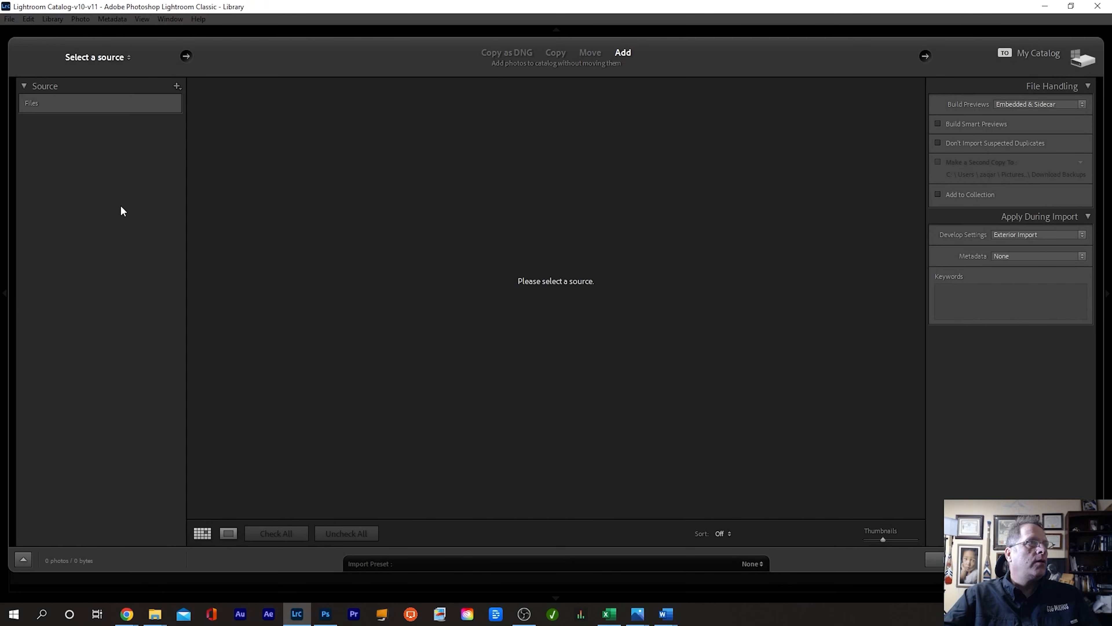
{"action": "left_click", "coordinate": [36, 170]}
{"action": "left_click", "coordinate": [41, 226]}
{"action": "left_click", "coordinate": [100, 238]}
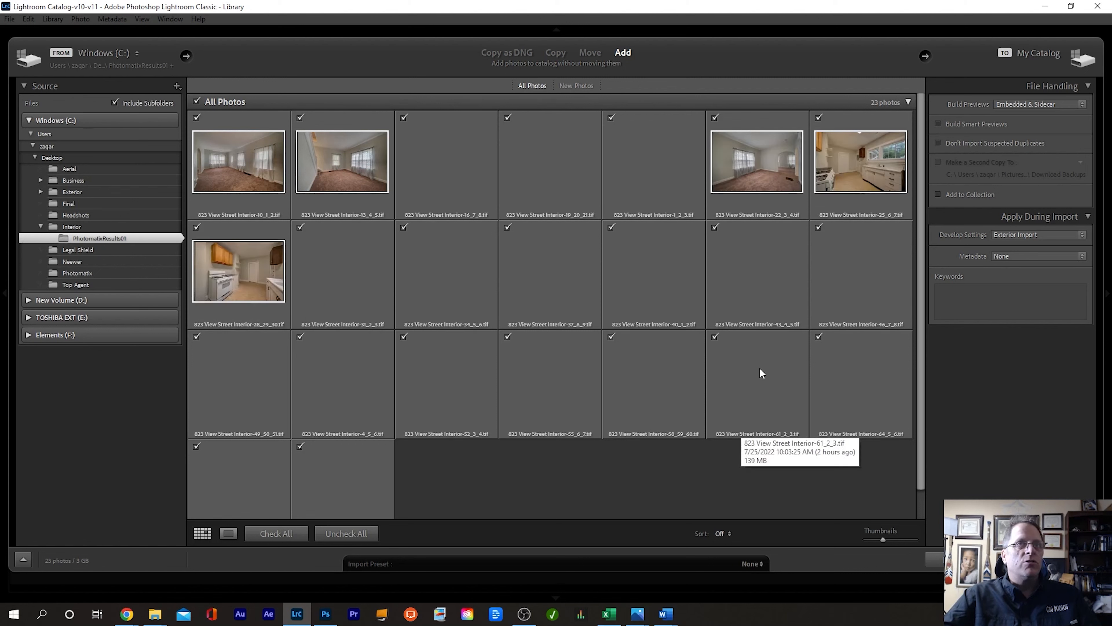
Step: Import the 23 interior photos with the Interior Import develop preset applied
{"action": "left_click", "coordinate": [1052, 235]}
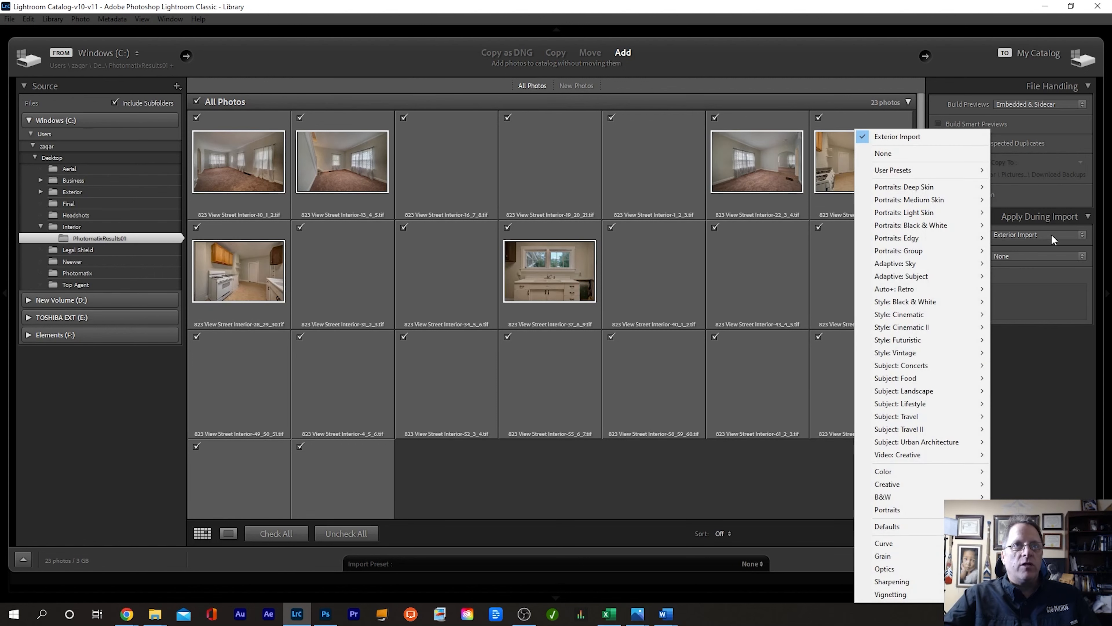
{"action": "mouse_move", "coordinate": [944, 175]}
{"action": "left_click", "coordinate": [724, 208]}
{"action": "left_click", "coordinate": [1029, 563]}
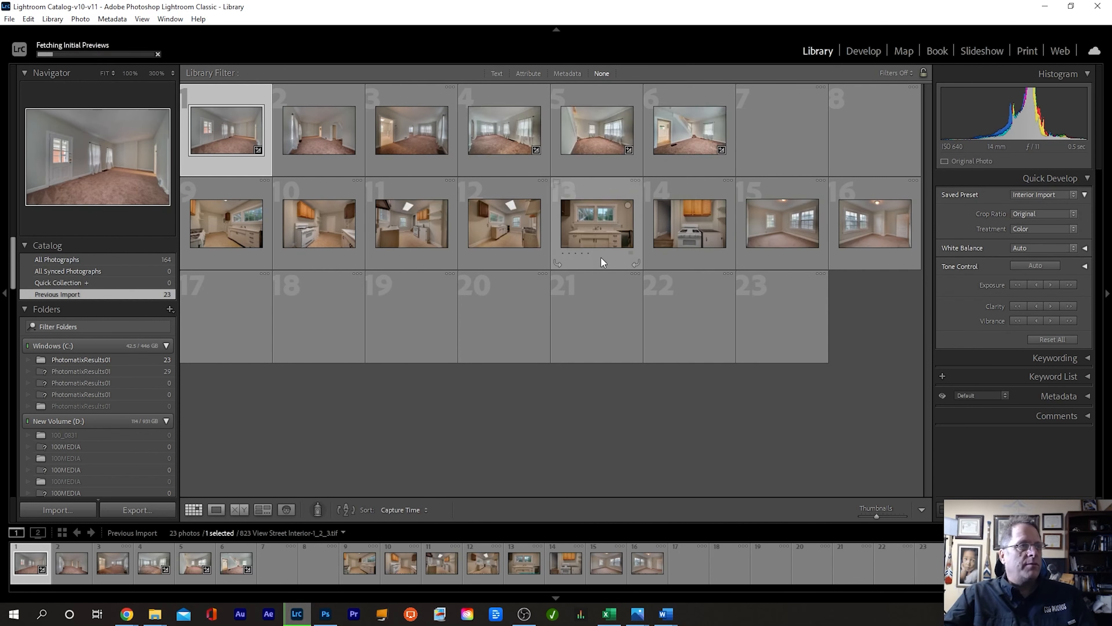
Step: Select all 23 interior photos, switch to Develop, and show the second filmstrip photo
{"action": "key", "text": "ctrl+a"}
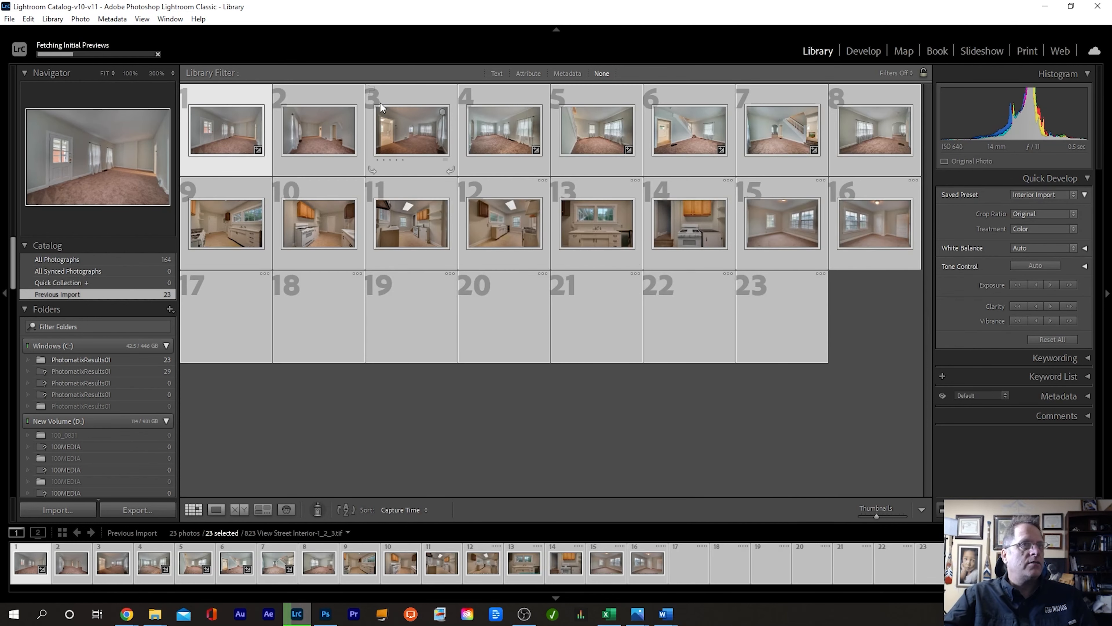
{"action": "key", "text": "d"}
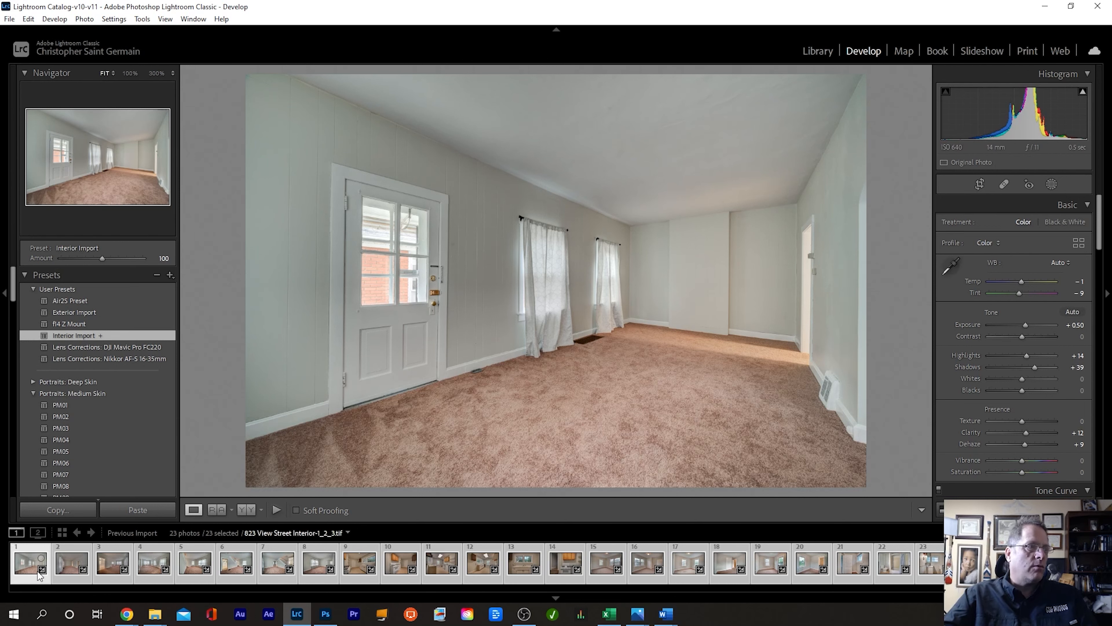
{"action": "left_click", "coordinate": [68, 563]}
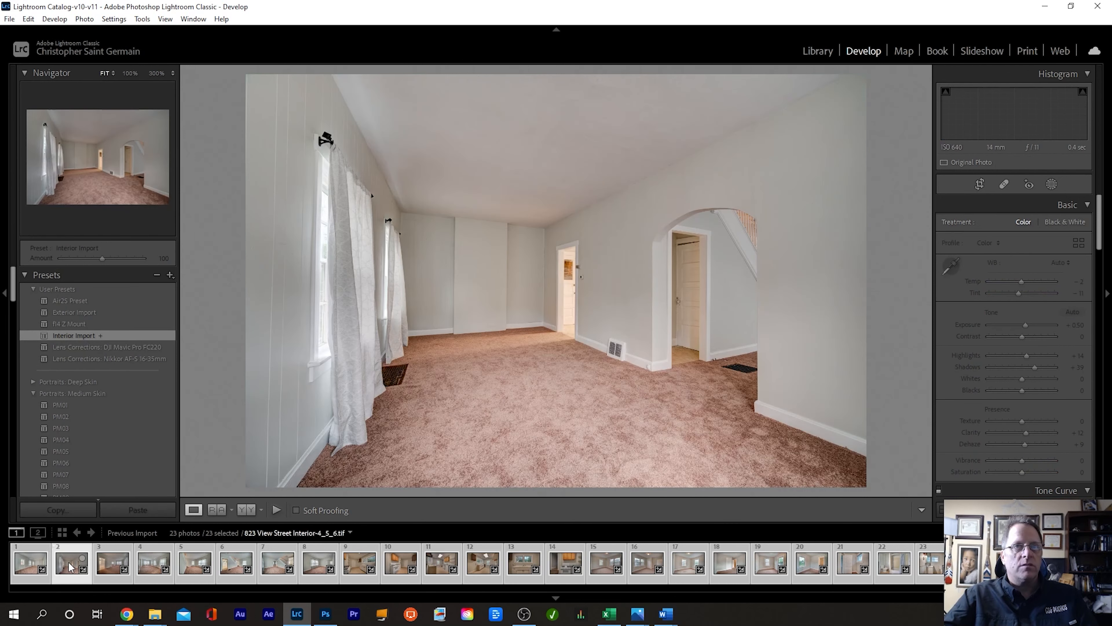
Step: Set Dehaze to +9 on Interior-1_2_3, compare it against 0, then restore +9
{"action": "left_click", "coordinate": [31, 562]}
{"action": "scroll", "coordinate": [946, 383], "scroll_direction": "down", "scroll_amount": 2}
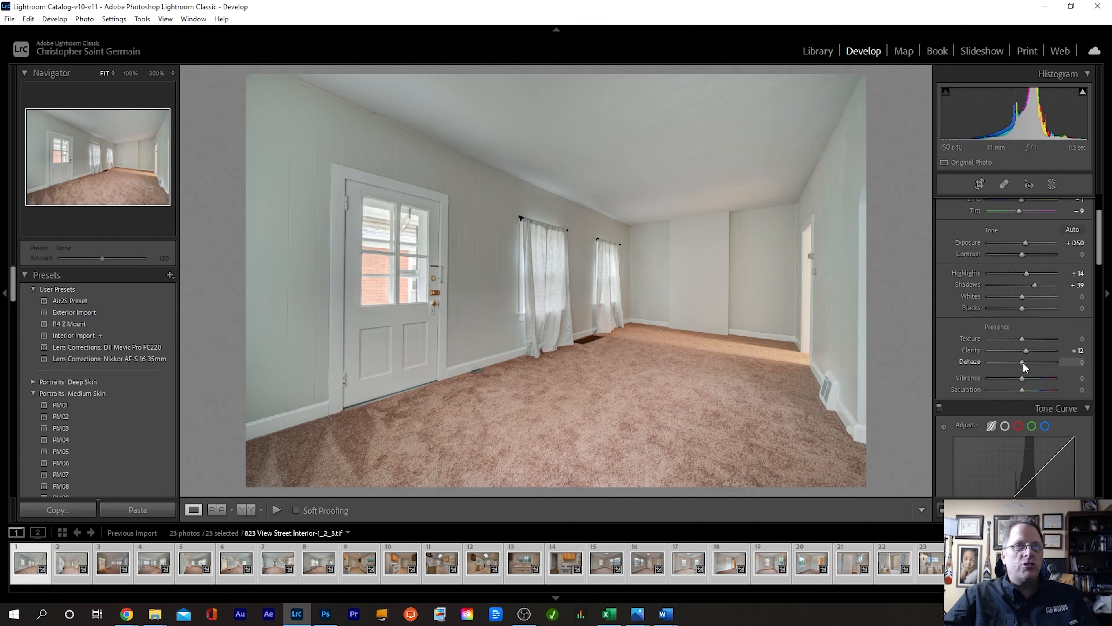
{"action": "left_click_drag", "start_coordinate": [1023, 363], "coordinate": [1026, 362]}
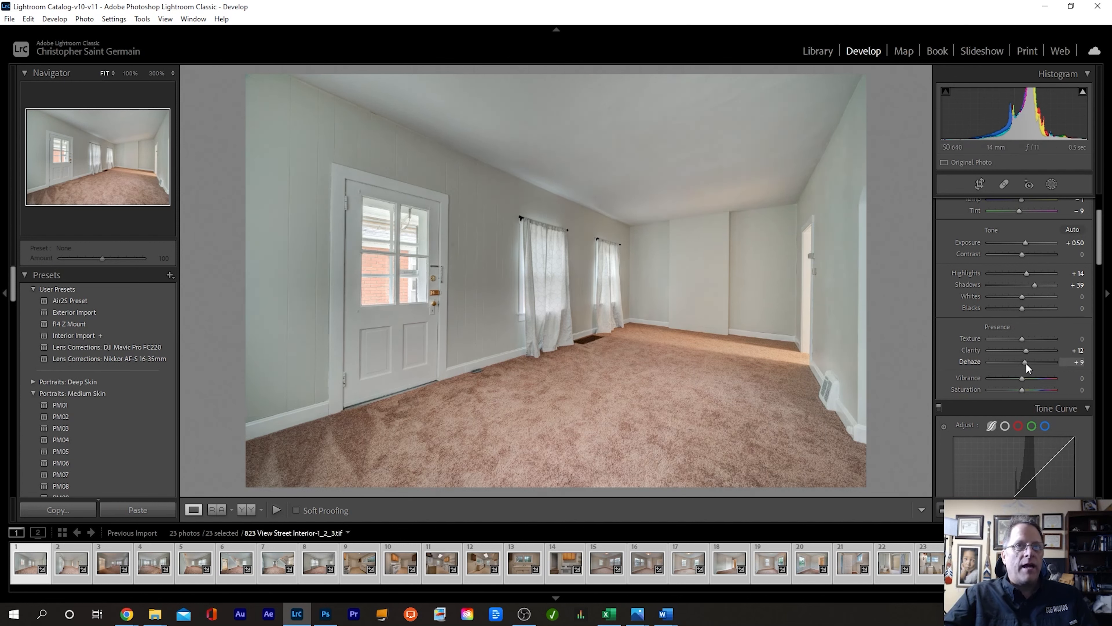
{"action": "double_click", "coordinate": [1025, 362]}
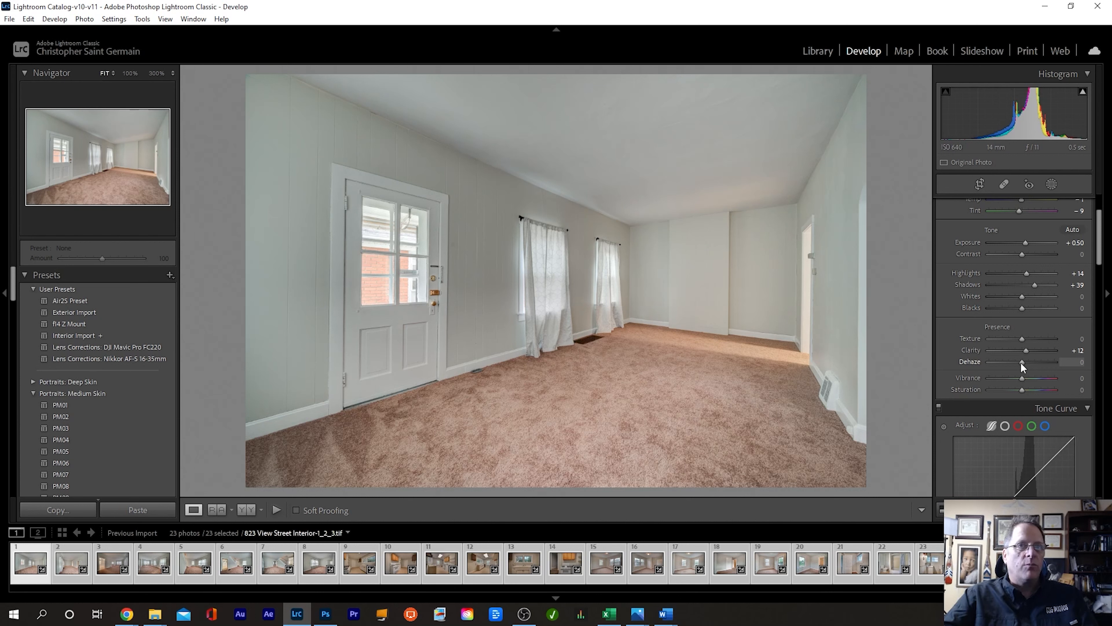
{"action": "key", "text": "ctrl+z"}
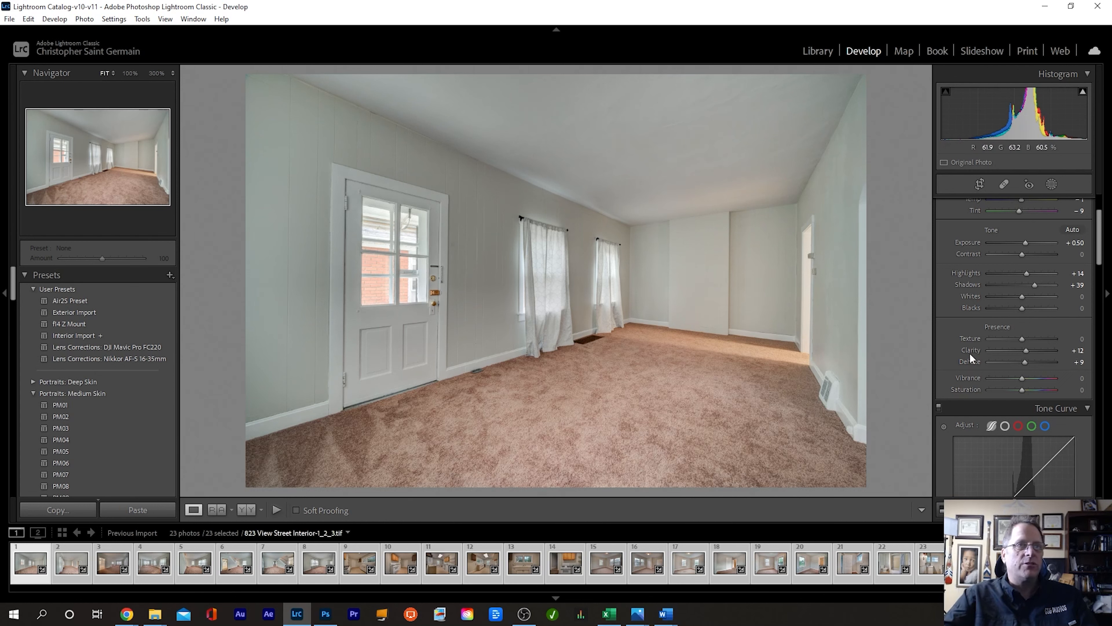
{"action": "scroll", "coordinate": [1010, 346], "scroll_direction": "down", "scroll_amount": 12}
Step: Apply Upright Vertical in the Transform panel to interior photos 2 and 3
{"action": "scroll", "coordinate": [1010, 346], "scroll_direction": "down", "scroll_amount": 5}
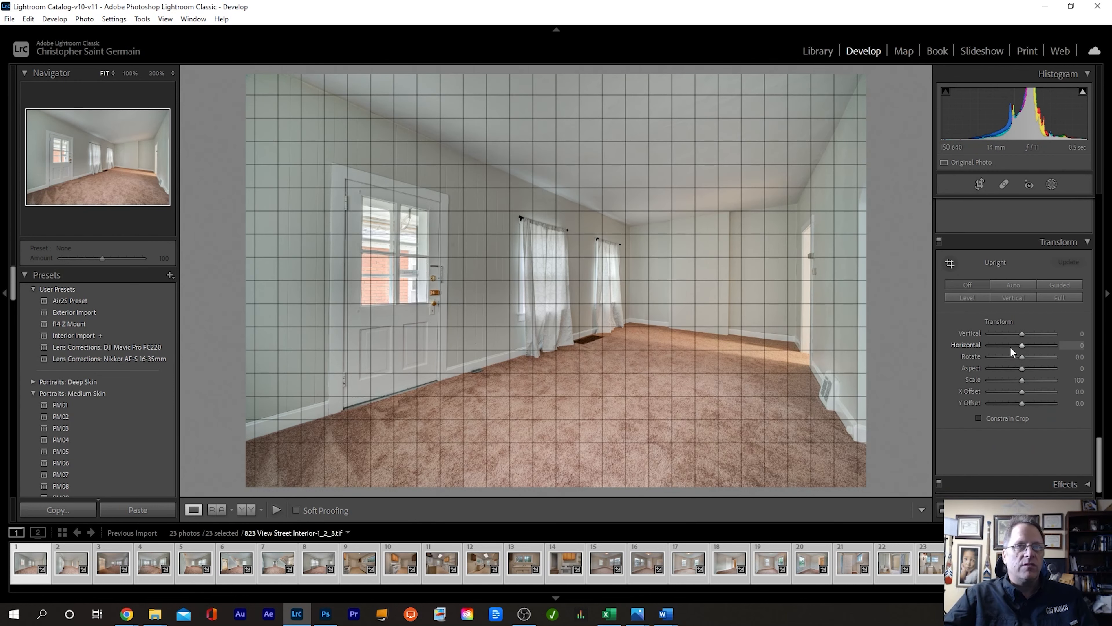
{"action": "key", "text": "Right"}
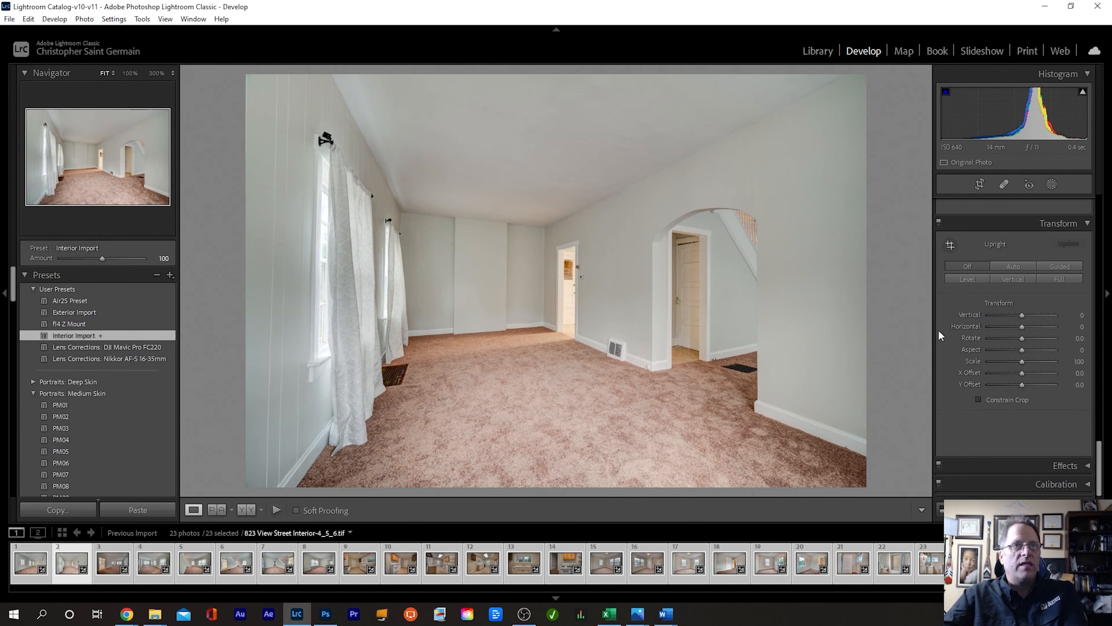
{"action": "left_click", "coordinate": [1017, 279]}
{"action": "key", "text": "Right"}
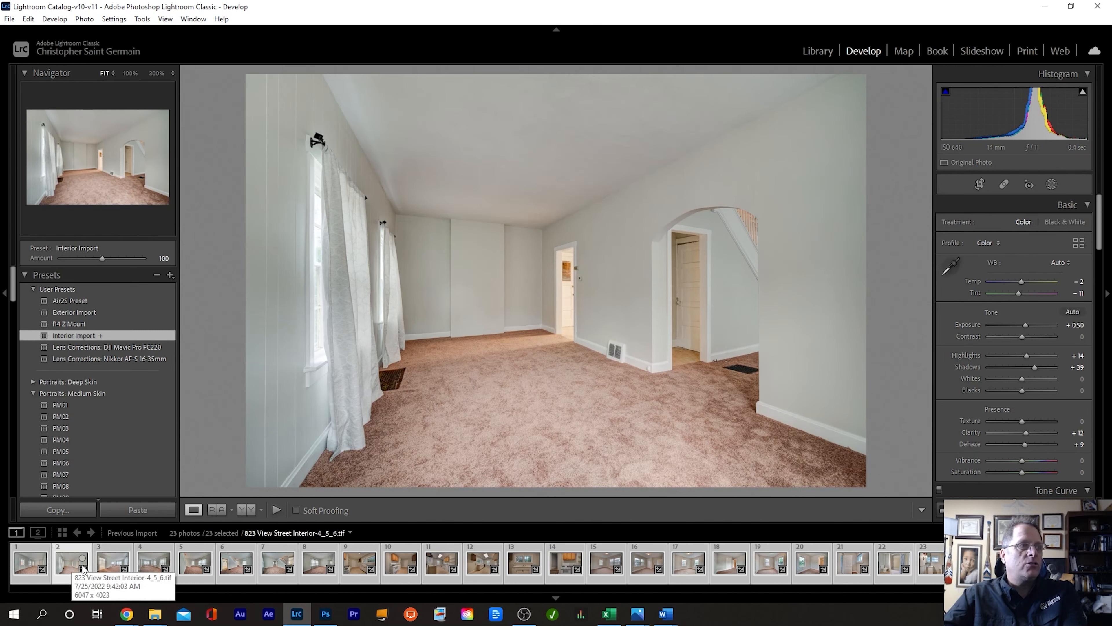
{"action": "left_click", "coordinate": [113, 566]}
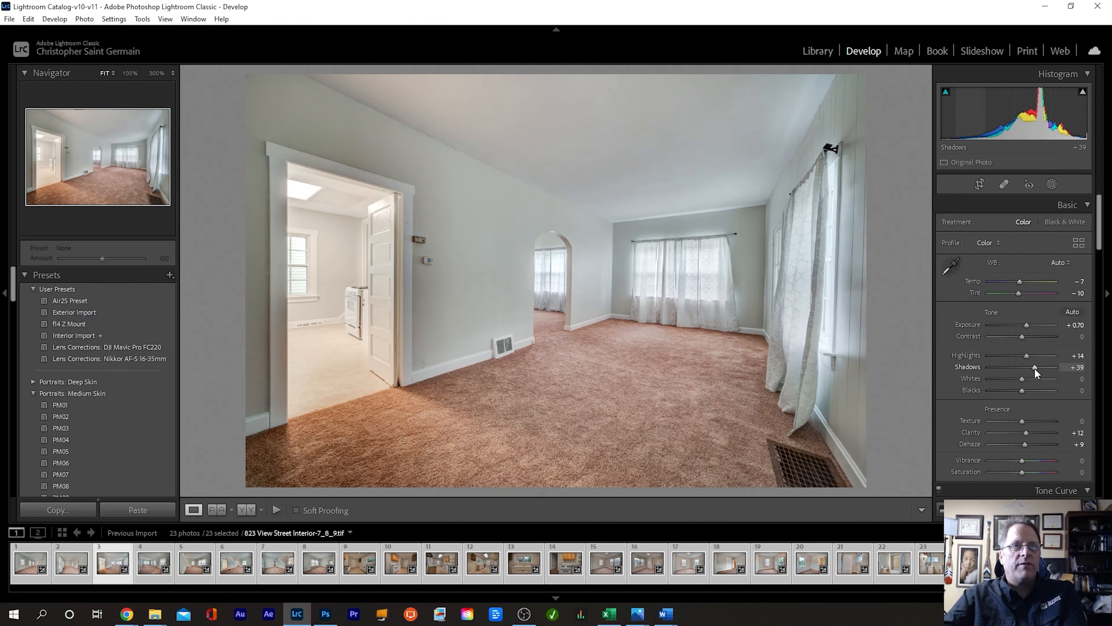
{"action": "scroll", "coordinate": [1033, 368], "scroll_direction": "down", "scroll_amount": 20}
{"action": "left_click", "coordinate": [1018, 280]}
Step: Apply Upright Vertical to interior photos 4 through 8 in the filmstrip
{"action": "key", "text": "Right"}
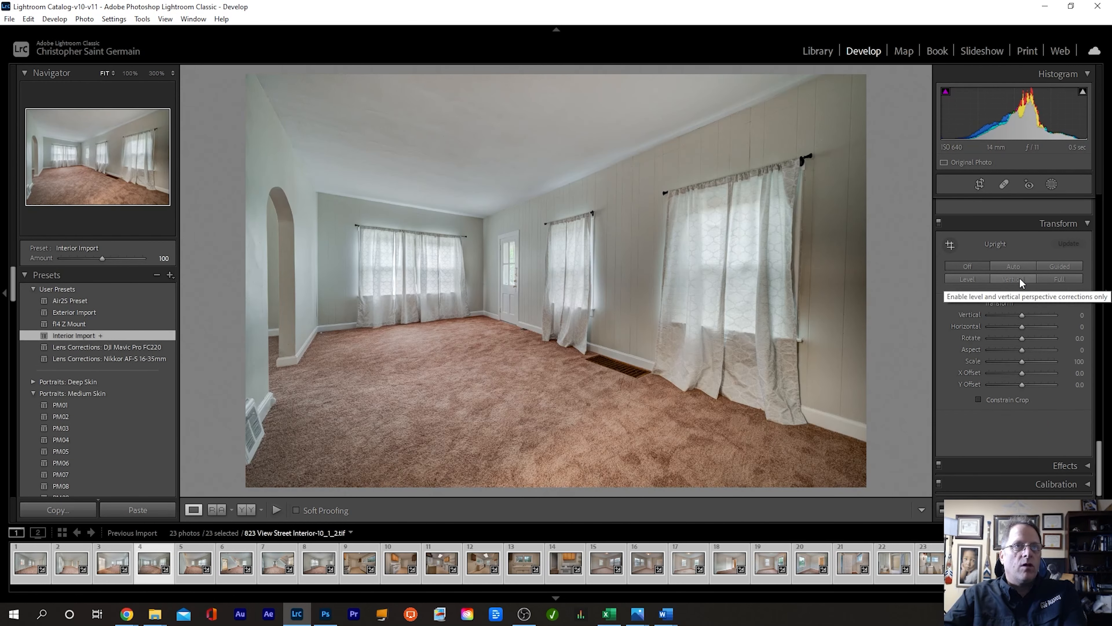
{"action": "left_click", "coordinate": [1019, 279]}
{"action": "key", "text": "Right"}
{"action": "left_click", "coordinate": [1014, 279]}
{"action": "key", "text": "Right"}
{"action": "left_click", "coordinate": [1015, 279]}
{"action": "key", "text": "Right"}
{"action": "left_click", "coordinate": [1016, 278]}
{"action": "key", "text": "Right"}
{"action": "left_click", "coordinate": [1016, 277]}
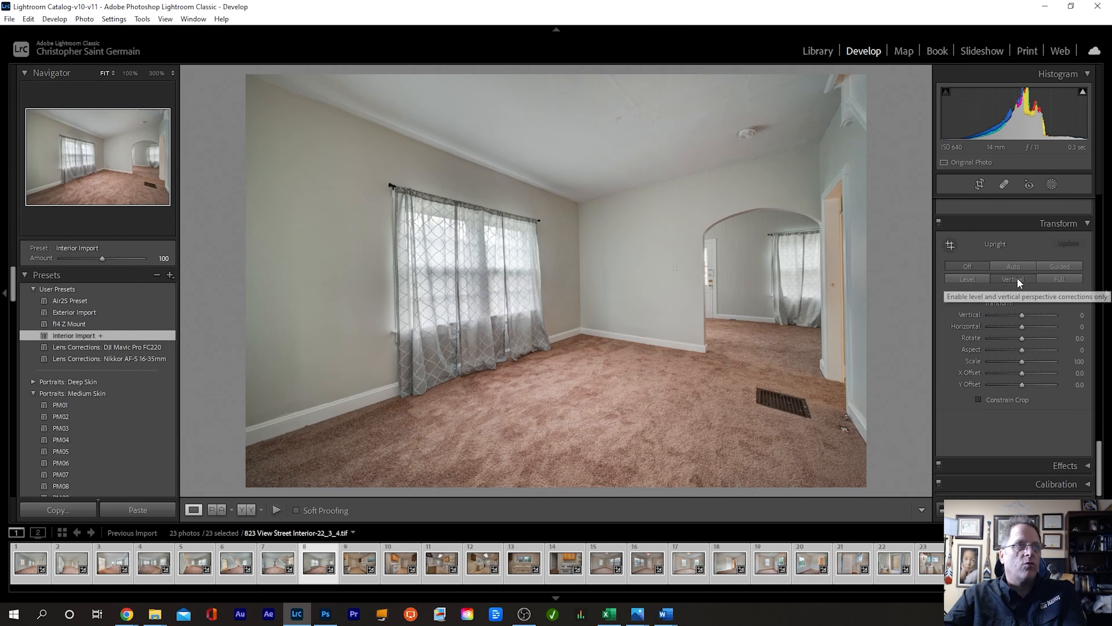
Step: Apply Upright Vertical through the kitchen photos up to the sink shot, Interior-37_8_9
{"action": "key", "text": "Right"}
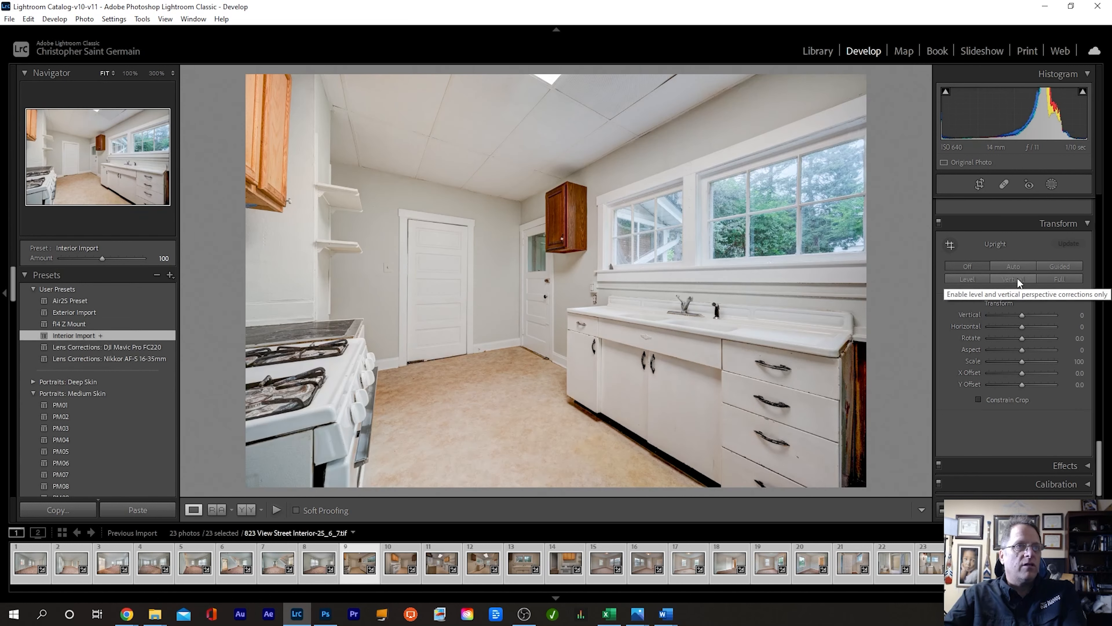
{"action": "left_click", "coordinate": [1016, 278]}
{"action": "key", "text": "Right"}
{"action": "left_click", "coordinate": [1016, 279]}
{"action": "key", "text": "Right"}
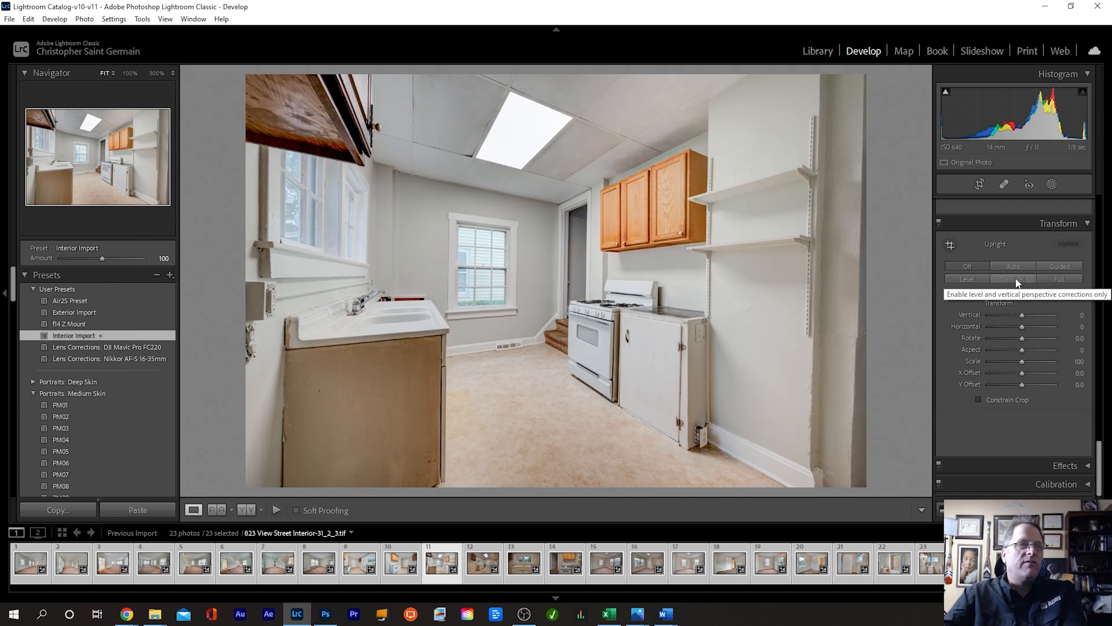
{"action": "left_click", "coordinate": [1016, 278]}
{"action": "key", "text": "Right"}
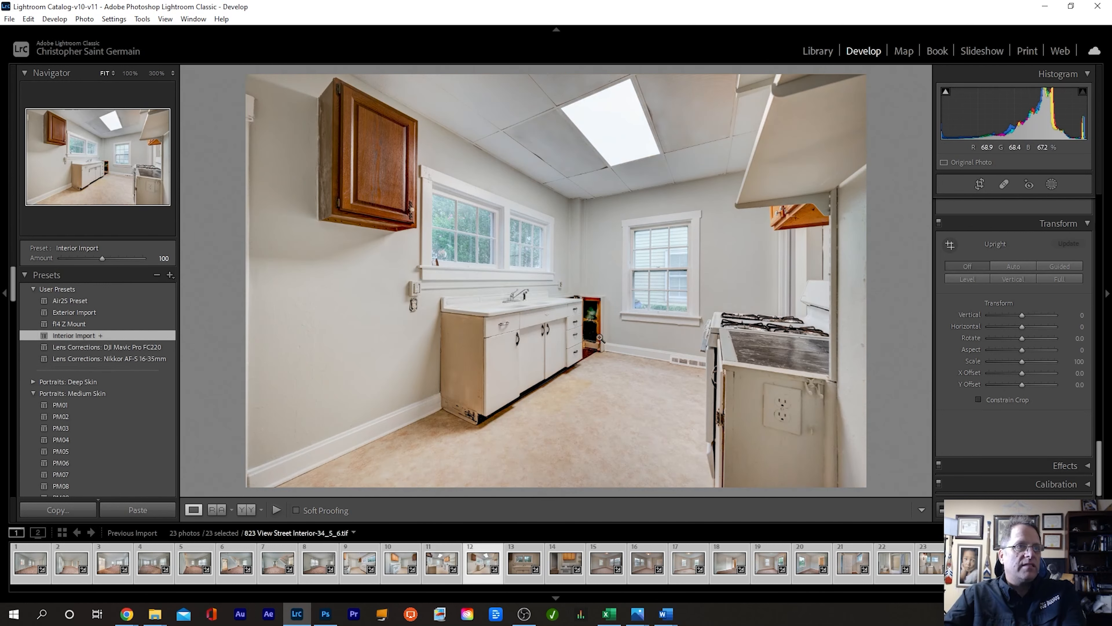
{"action": "key", "text": "Right"}
{"action": "left_click", "coordinate": [1014, 279]}
Step: Apply Upright Vertical to the remaining kitchen and bedroom photos, moving through photos 14 to 21
{"action": "scroll", "coordinate": [1037, 399], "scroll_direction": "down", "scroll_amount": 1}
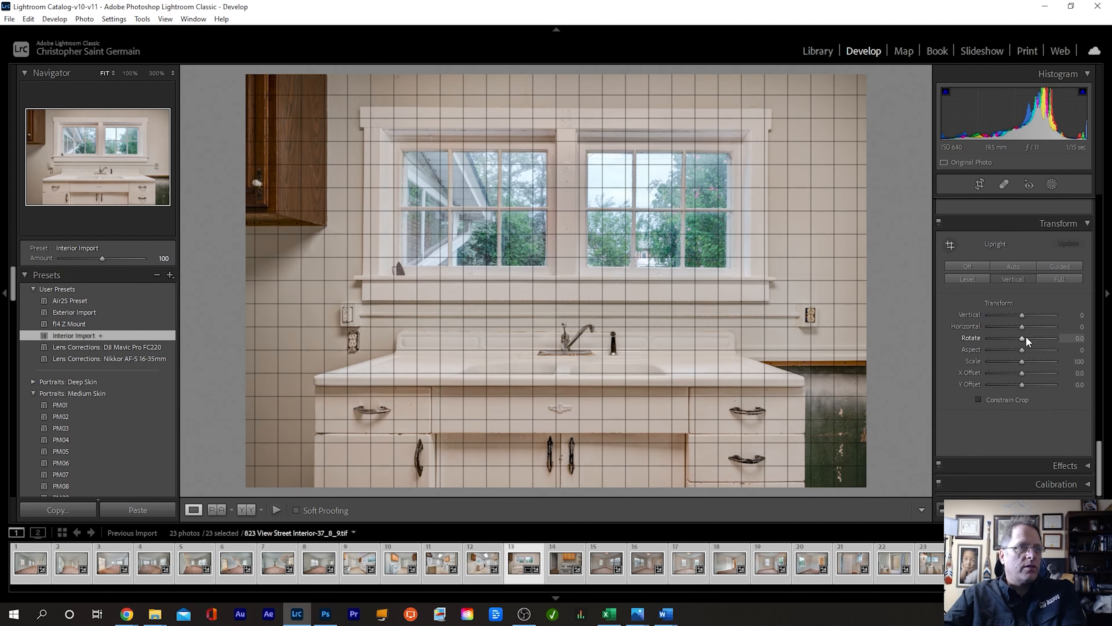
{"action": "key", "text": "Right"}
{"action": "key", "text": "Right"}
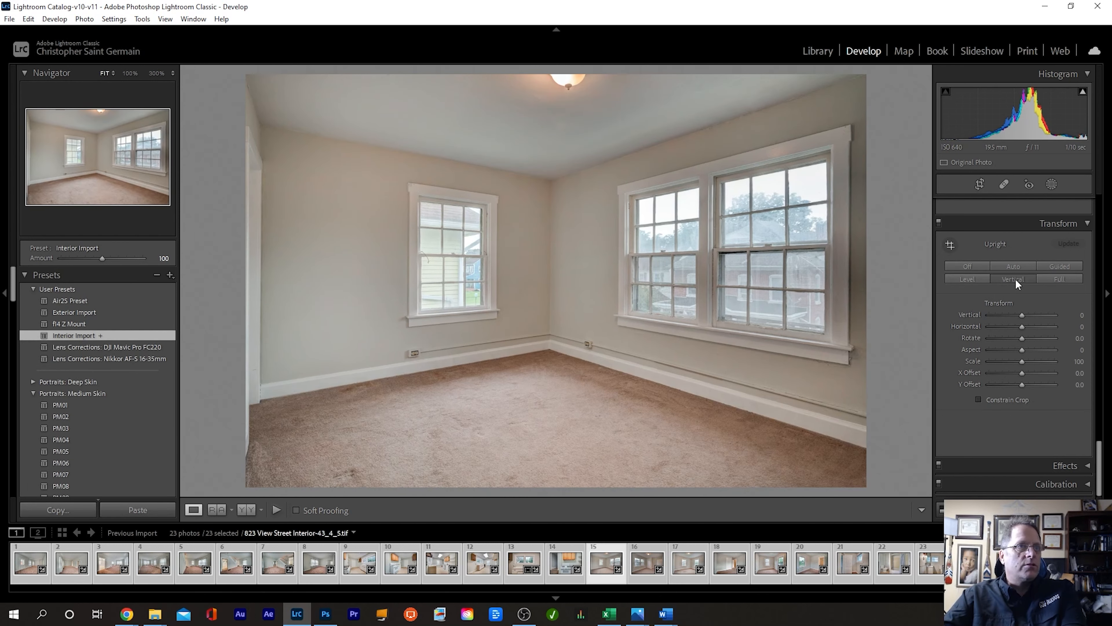
{"action": "key", "text": "Right"}
{"action": "left_click", "coordinate": [1015, 279]}
{"action": "key", "text": "Right"}
{"action": "left_click", "coordinate": [1016, 279]}
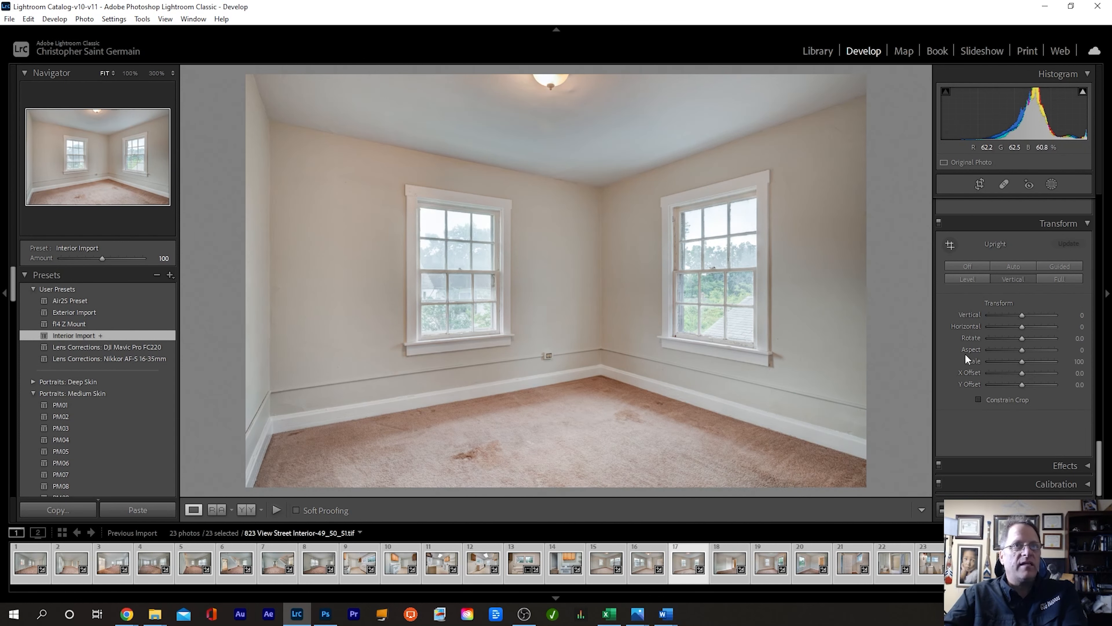
{"action": "key", "text": "Right"}
{"action": "left_click", "coordinate": [1014, 279]}
{"action": "key", "text": "Right"}
{"action": "left_click", "coordinate": [1013, 279]}
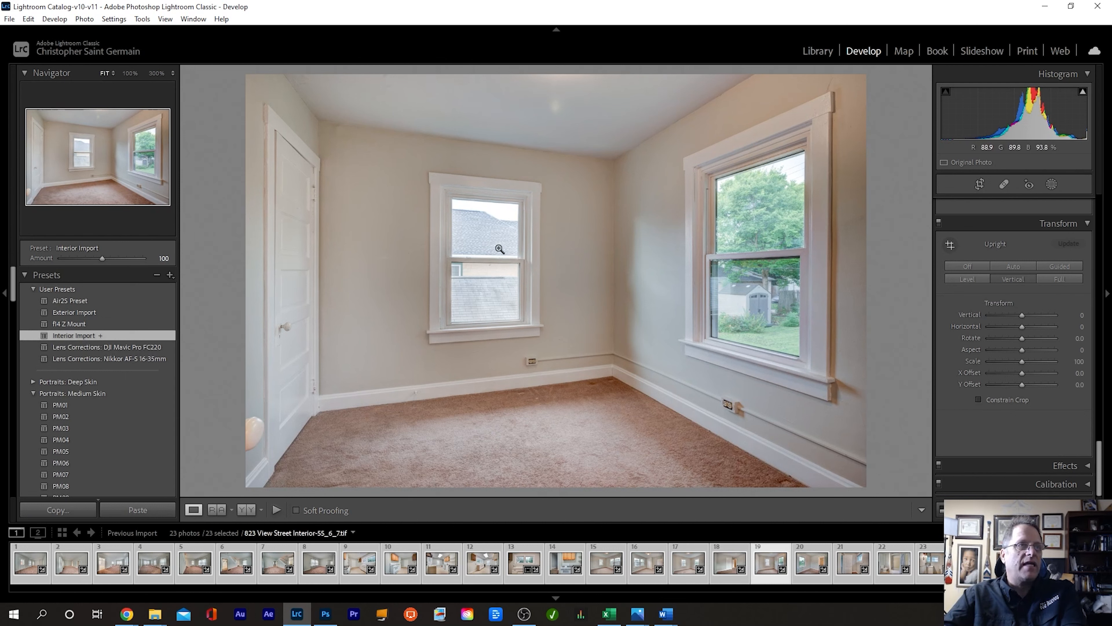
{"action": "key", "text": "Right"}
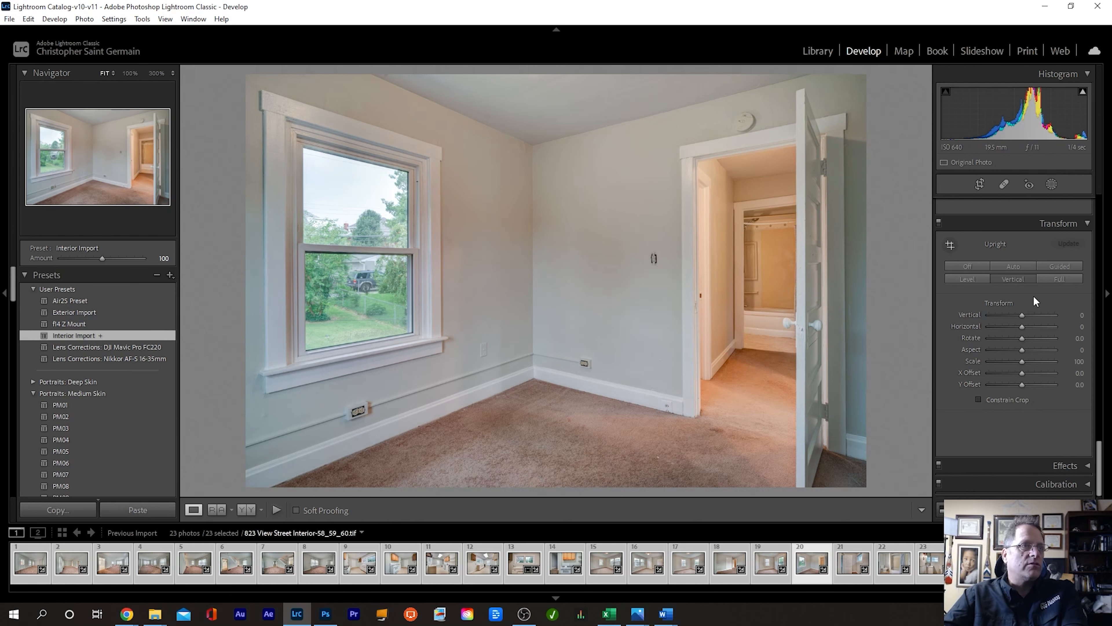
{"action": "key", "text": "Right"}
{"action": "key", "text": "Right"}
{"action": "key", "text": "Right"}
{"action": "key", "text": "Right"}
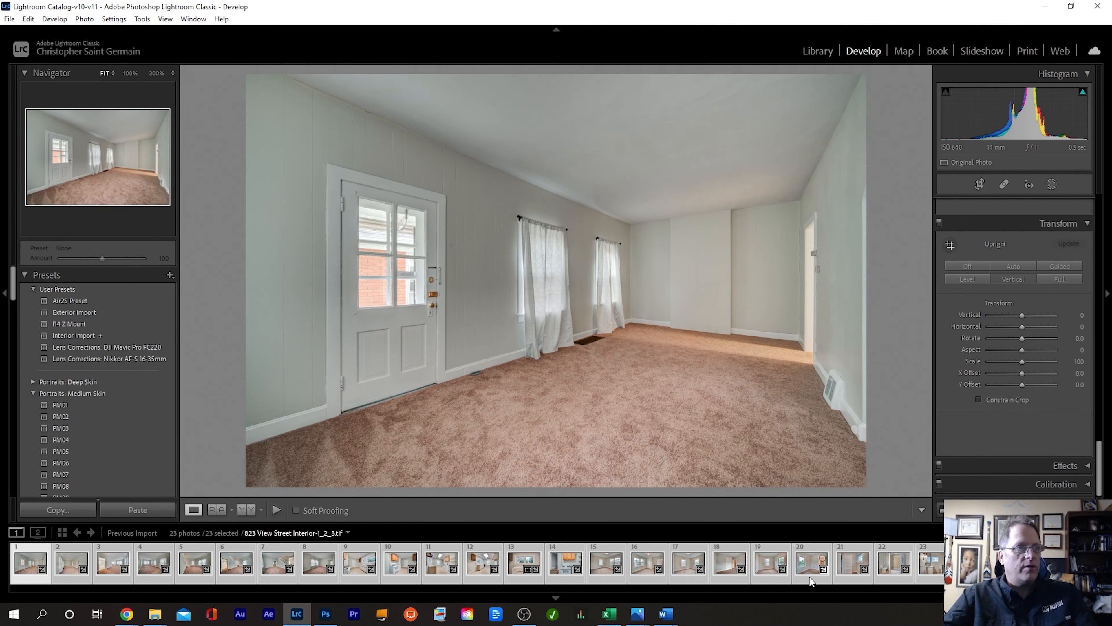
Step: Export all 23 photos as quality-100 JPEGs to Desktop/Final, changing the custom name text from Exterior to In
{"action": "key", "text": "ctrl+shift+e"}
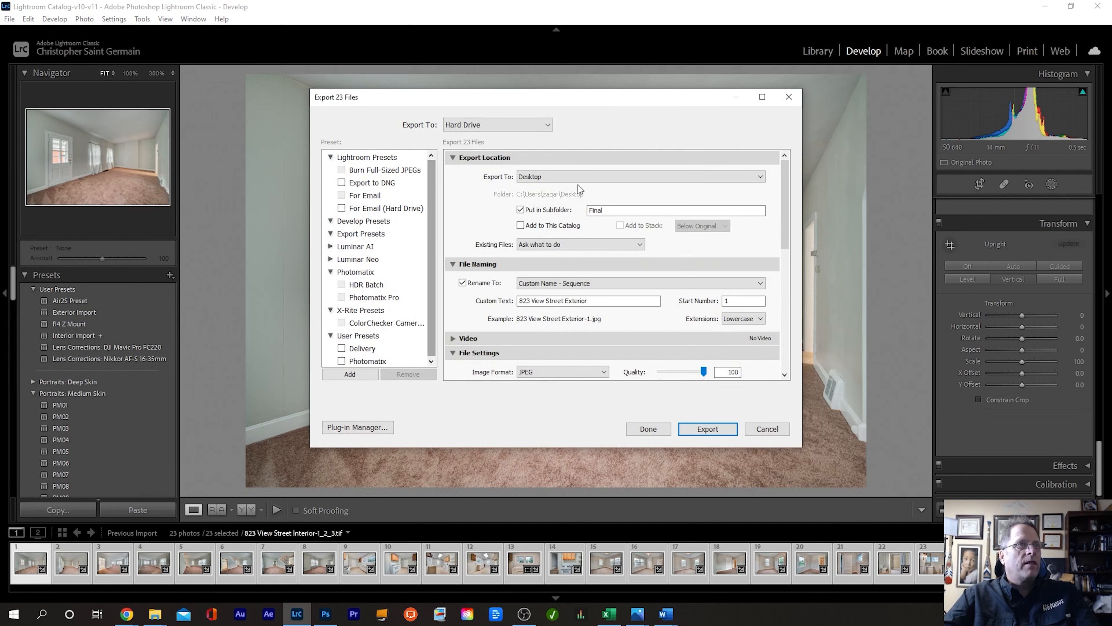
{"action": "double_click", "coordinate": [587, 301]}
{"action": "type", "text": "In"}
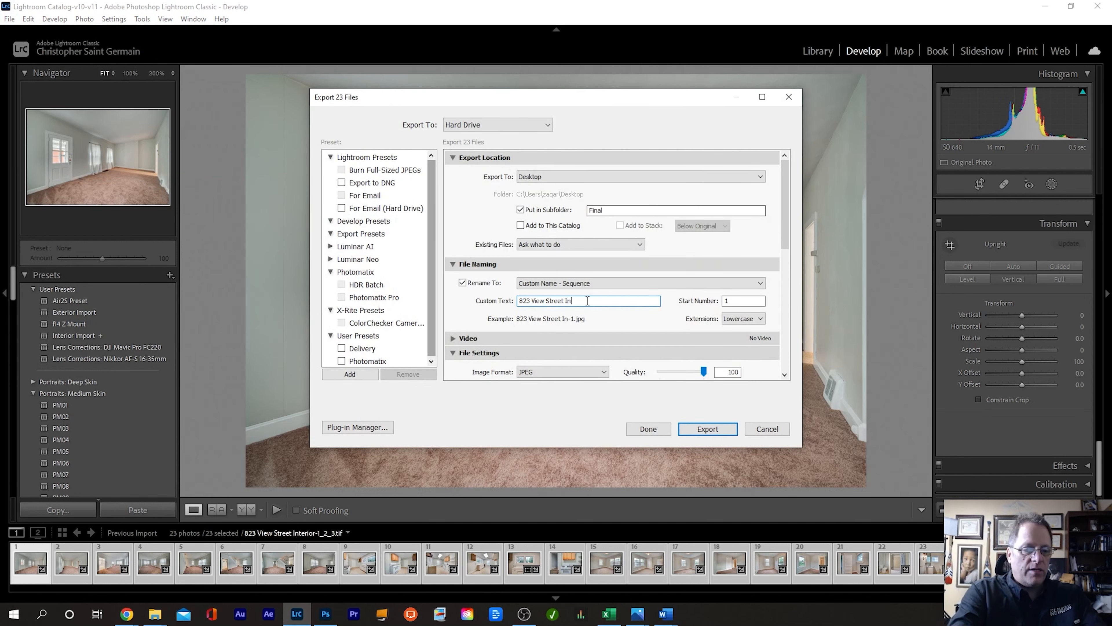
{"action": "left_click", "coordinate": [715, 427]}
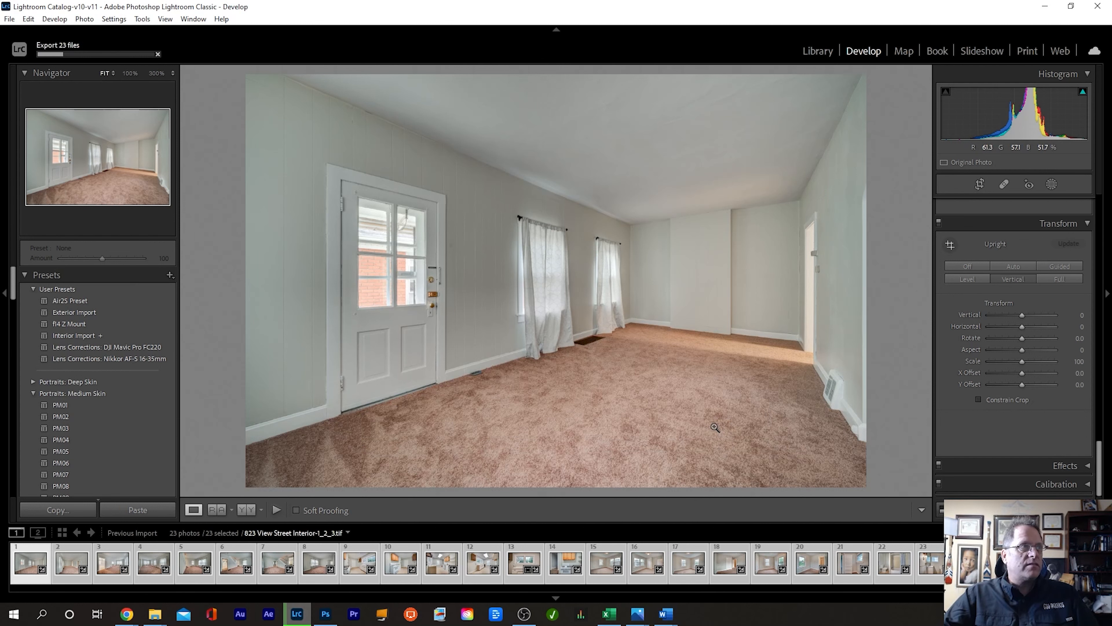
Step: Remove all 23 photos from the Lightroom catalog in the Library grid, then close Lightroom Classic
{"action": "left_click", "coordinate": [817, 51]}
{"action": "key", "text": "Delete"}
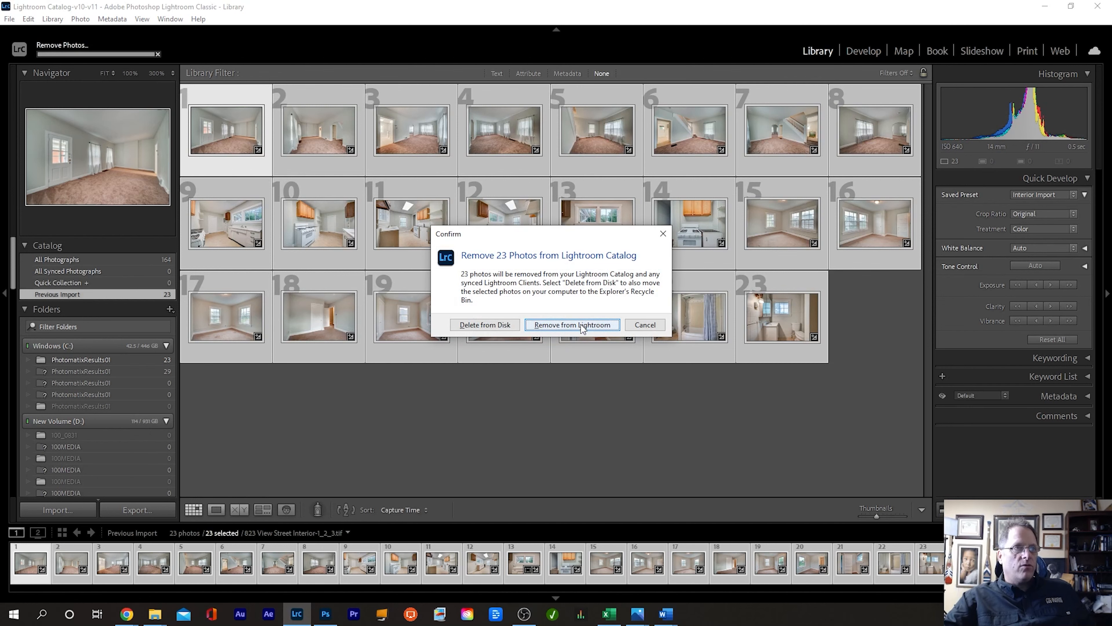
{"action": "left_click", "coordinate": [580, 325]}
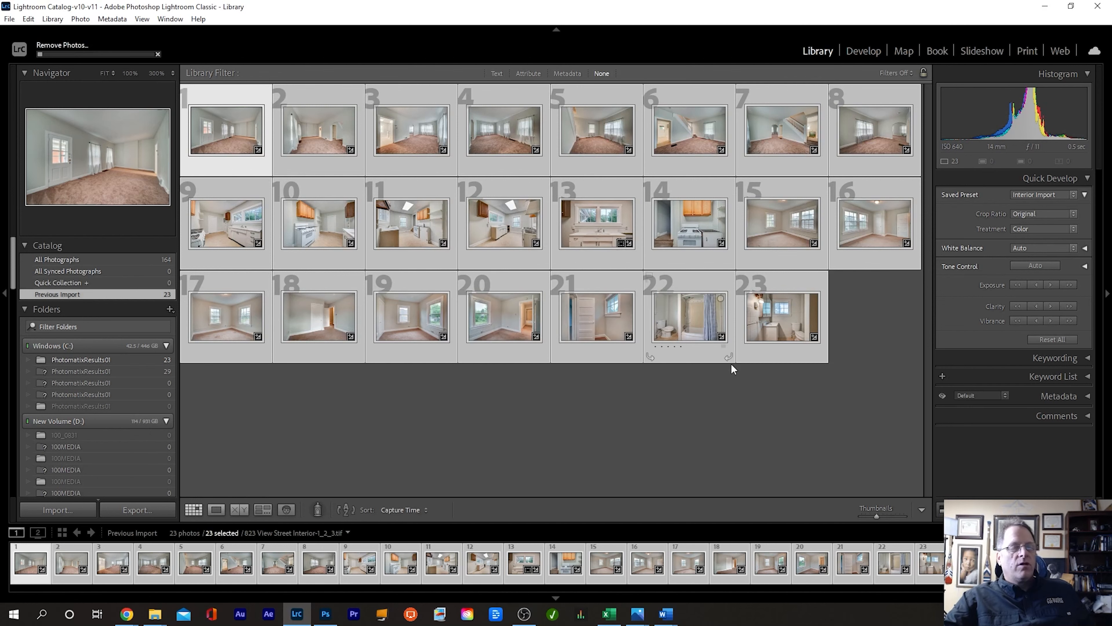
{"action": "left_click", "coordinate": [1097, 7]}
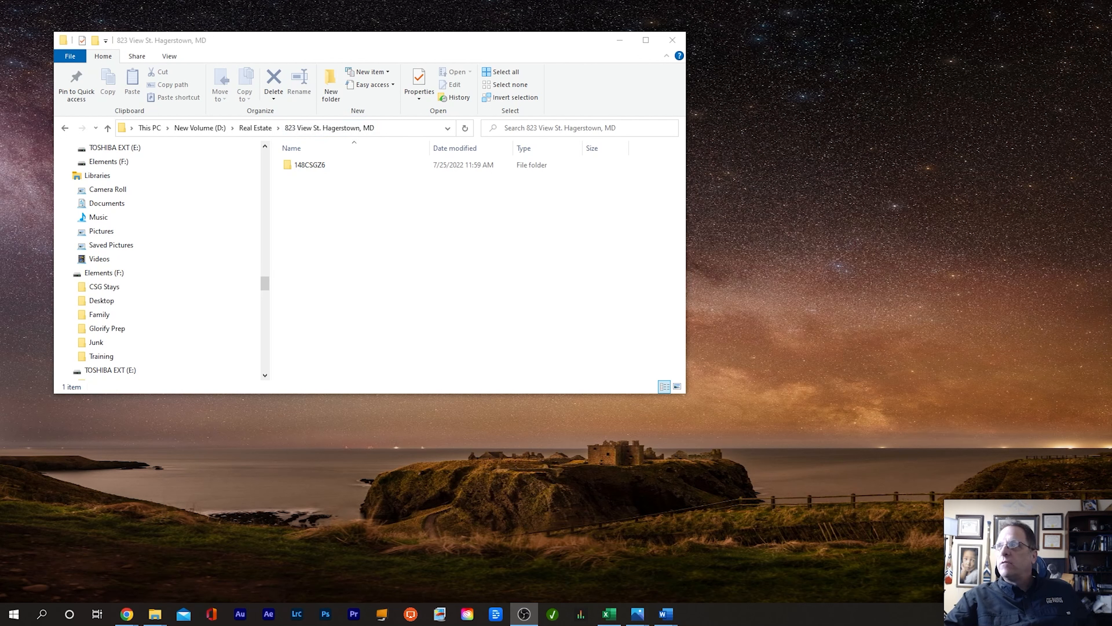
Step: Open Exterior-1.jpg from the Final folder in Photos, maximize the viewer and advance to the third image
{"action": "left_click_drag", "start_coordinate": [1111, 457], "coordinate": [383, 282]}
{"action": "double_click", "coordinate": [301, 178]}
{"action": "double_click", "coordinate": [315, 175]}
{"action": "left_click", "coordinate": [808, 70]}
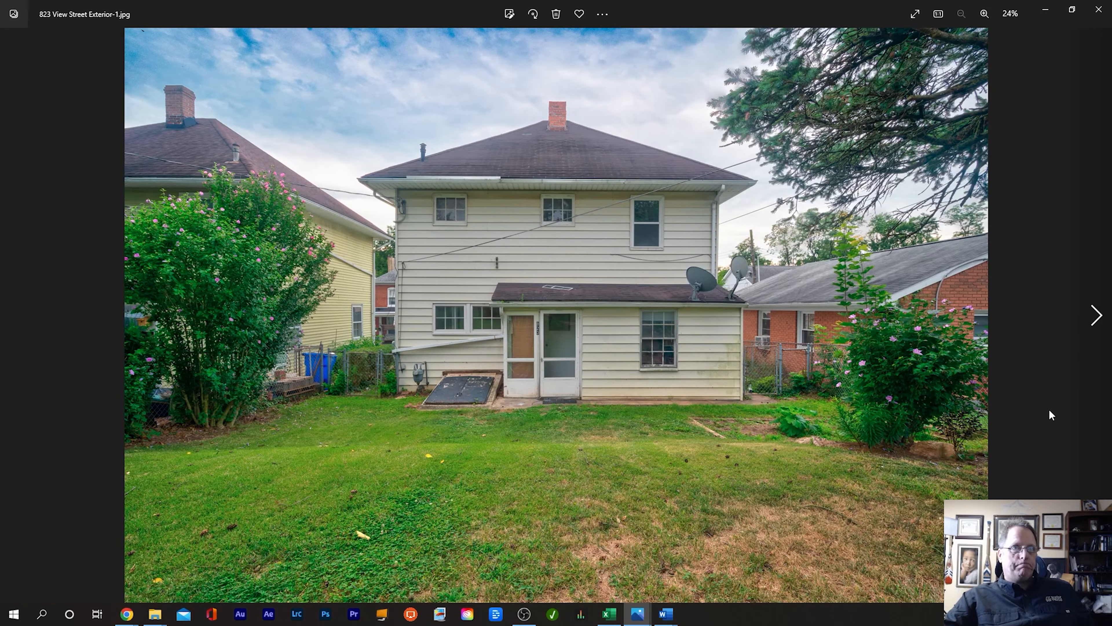
{"action": "left_click", "coordinate": [1097, 320]}
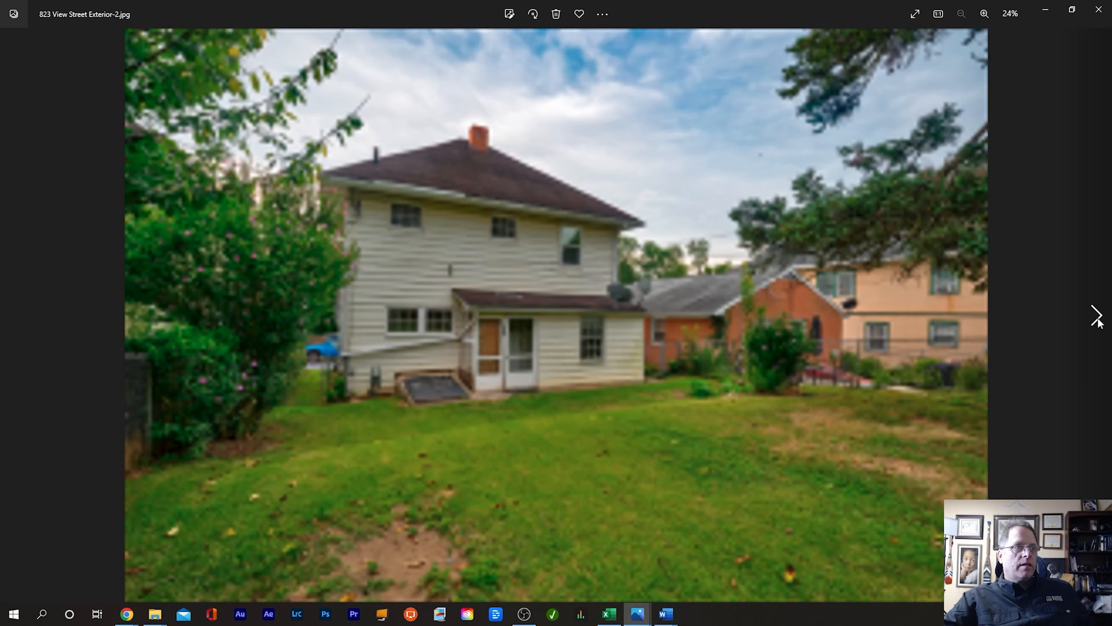
{"action": "left_click", "coordinate": [1097, 316]}
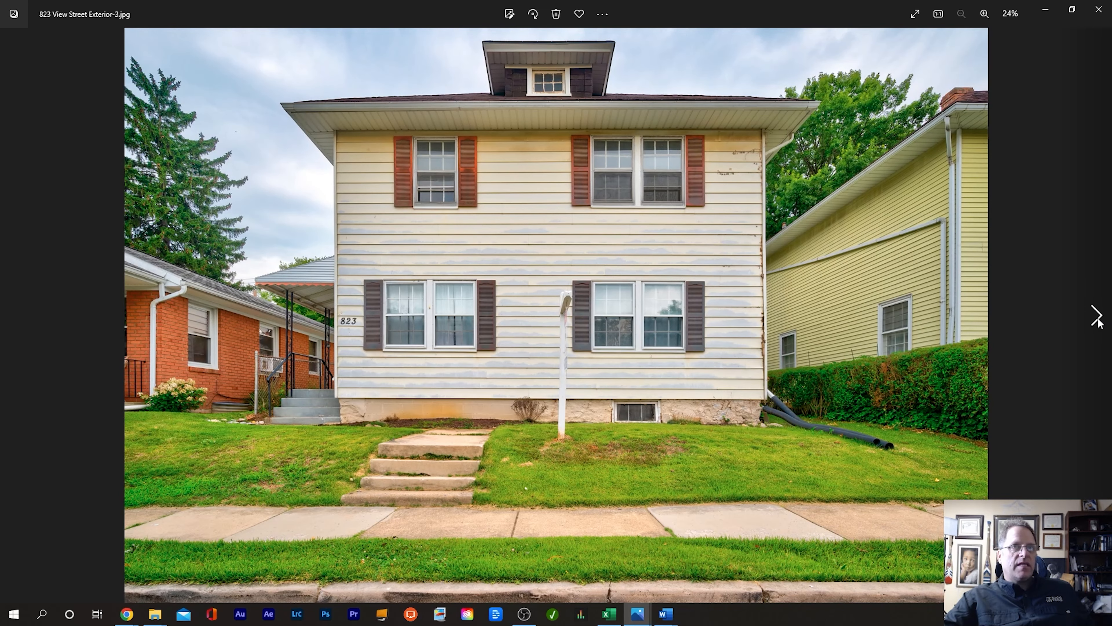